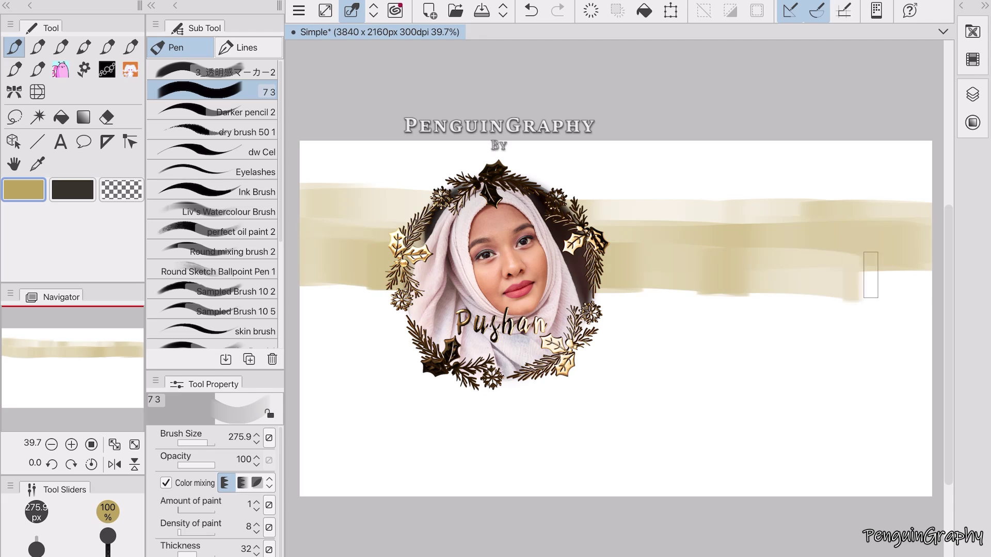
Paint sandy yellow bands across the canvas's upper half and greyish-blue bands above them with the 7 3 brush.
left_click_drag(310, 304, 924, 298)
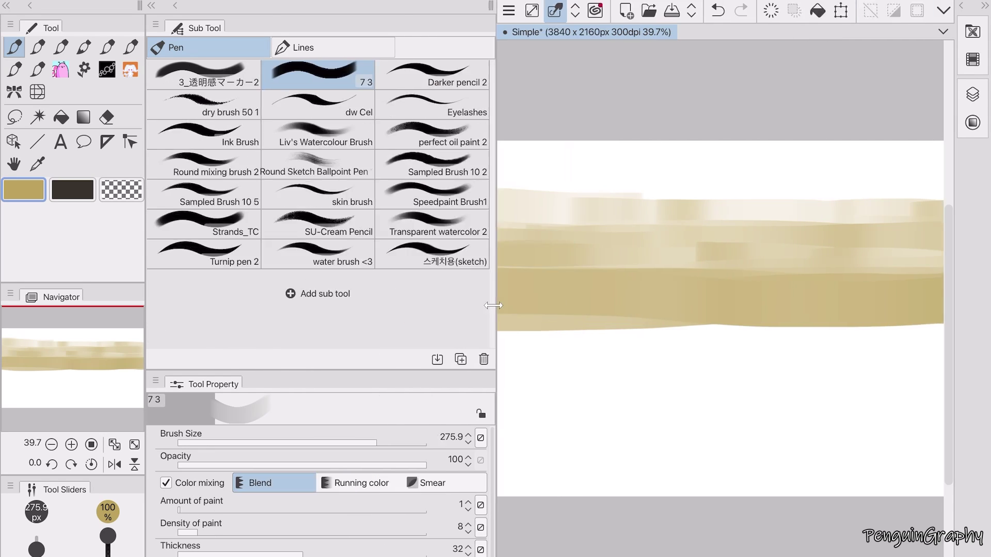
mouse_move(531, 325)
left_mouse_down()
mouse_move(881, 316)
mouse_move(740, 308)
mouse_move(929, 312)
left_mouse_up()
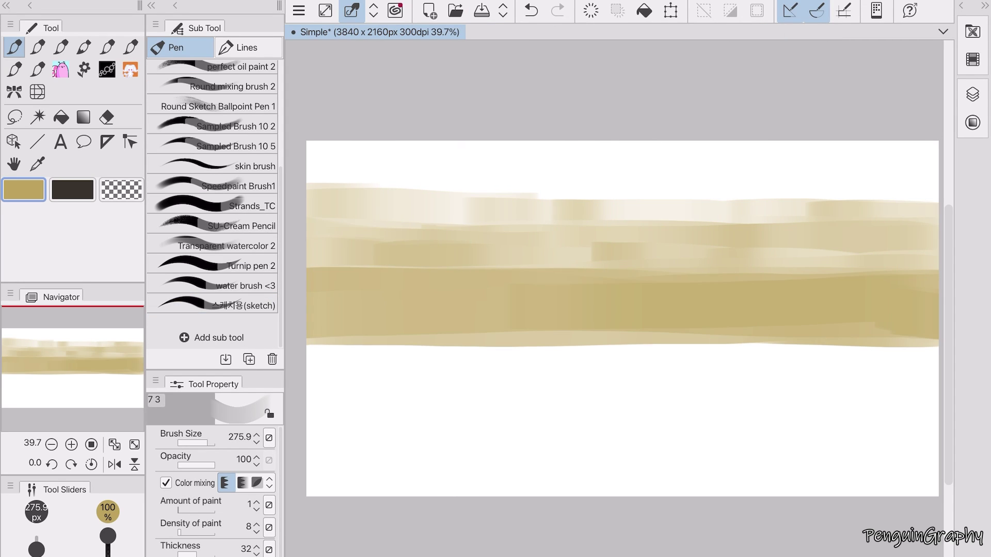
left_click(961, 5)
mouse_move(877, 531)
left_mouse_down()
mouse_move(895, 529)
mouse_move(876, 531)
left_mouse_up()
mouse_move(312, 155)
left_mouse_down()
mouse_move(763, 160)
mouse_move(509, 155)
mouse_move(757, 196)
mouse_move(564, 215)
mouse_move(320, 215)
mouse_move(929, 243)
left_mouse_up()
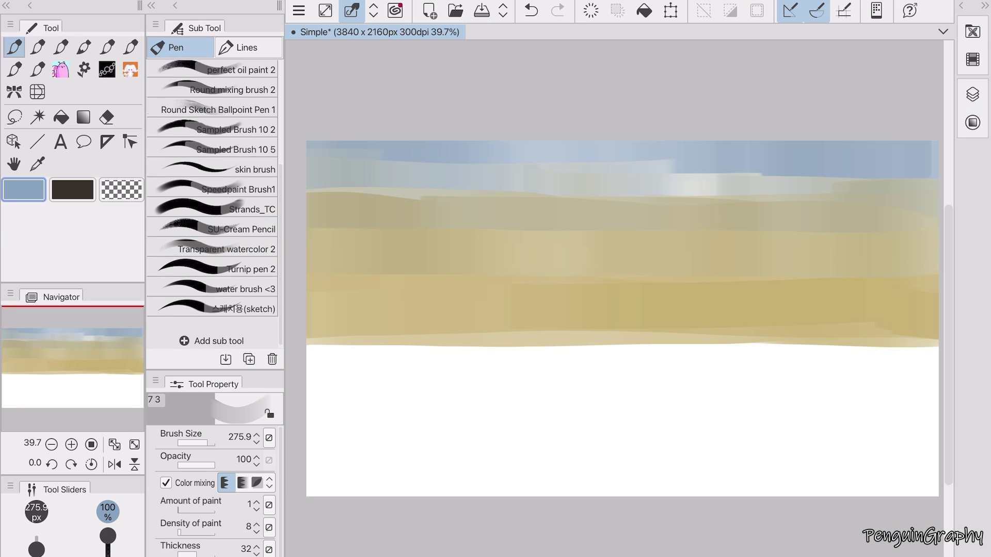
mouse_move(612, 150)
left_mouse_down()
mouse_move(449, 166)
mouse_move(456, 137)
mouse_move(852, 163)
mouse_move(323, 129)
mouse_move(836, 199)
mouse_move(604, 135)
left_mouse_up()
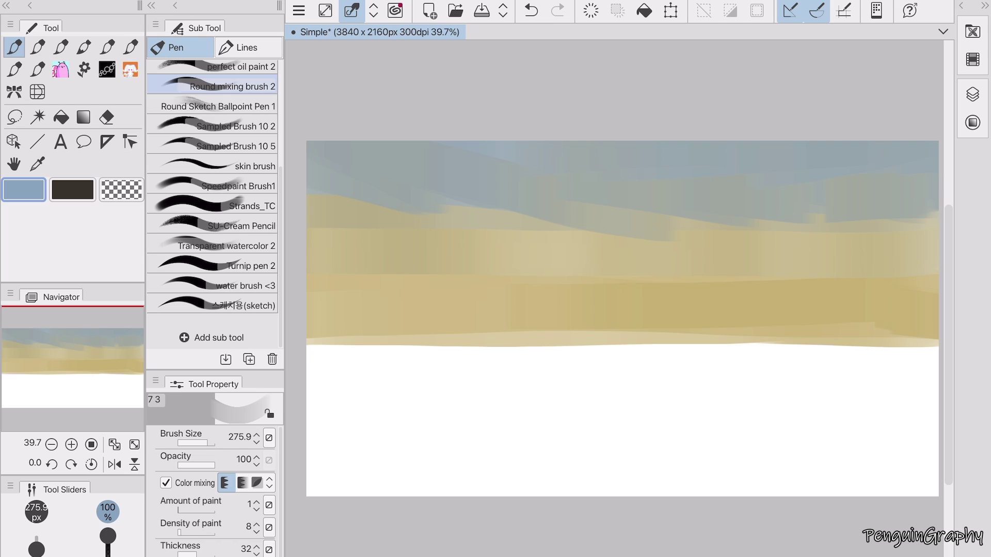
Blend the blue and sandy sky bands into a soft gradient with the Aufgenommener Pinsel 420 6 oil brush.
left_click(236, 146)
left_click(37, 46)
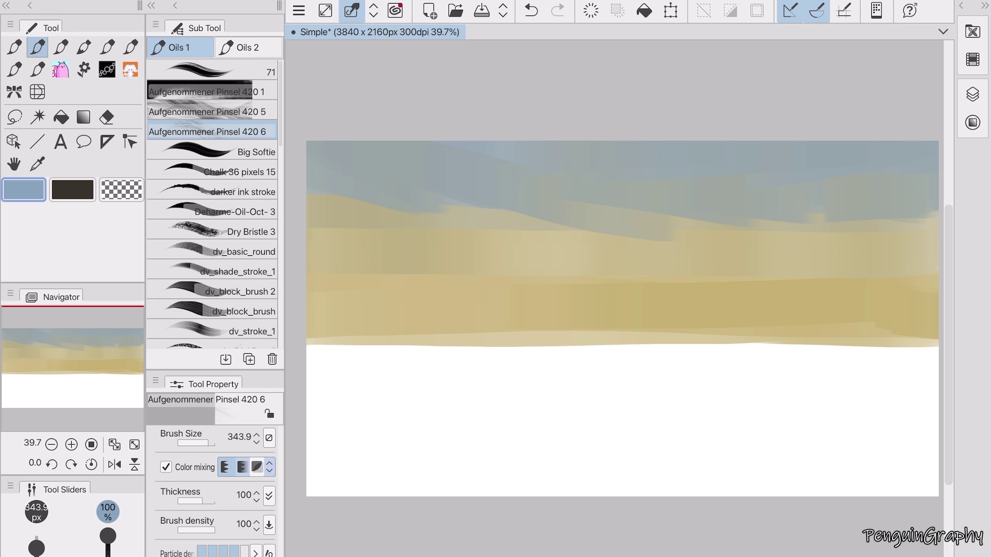
mouse_move(866, 233)
left_mouse_down()
mouse_move(815, 205)
mouse_move(870, 206)
left_mouse_up()
mouse_move(345, 204)
left_mouse_down()
mouse_move(437, 221)
mouse_move(324, 220)
mouse_move(443, 252)
mouse_move(323, 218)
left_mouse_up()
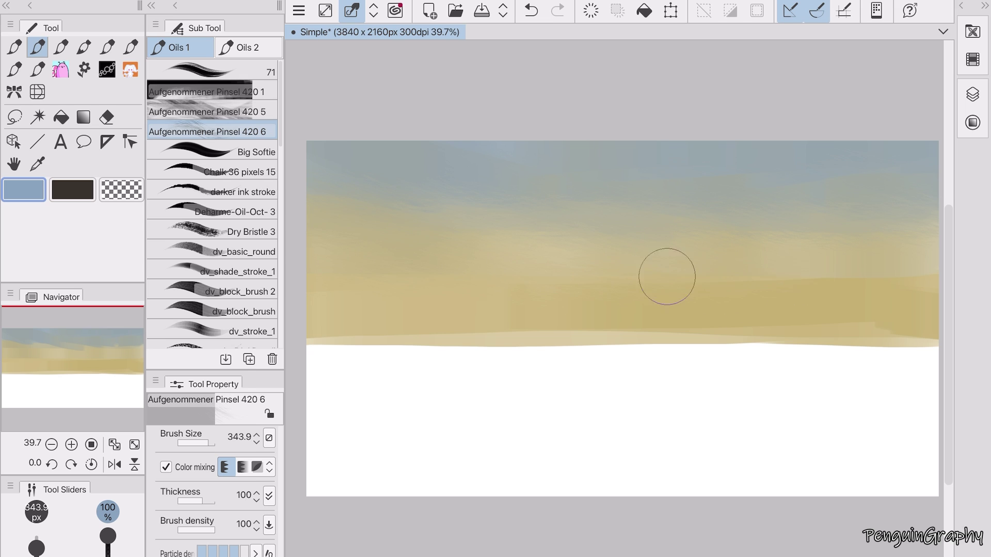
scroll(732, 279, "down", 1)
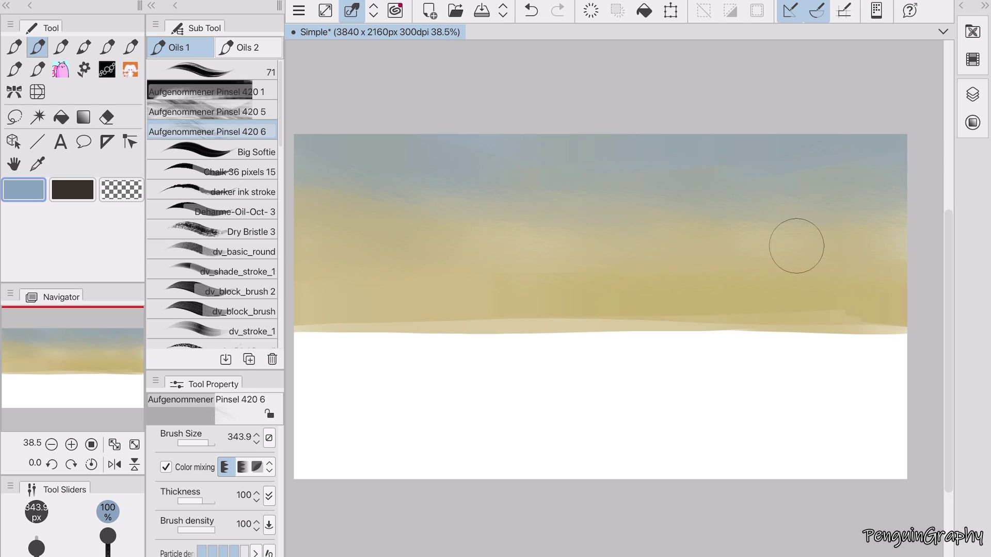
Add a new layer above the sky painting.
key("e")
key("b")
left_click(972, 94)
key("ctrl+shift+n")
left_click(973, 94)
Try painting distant blue mountains at the horizon with the Mountain Range 5 and Mountain Range 2 brushes.
left_click(38, 69)
left_click(107, 69)
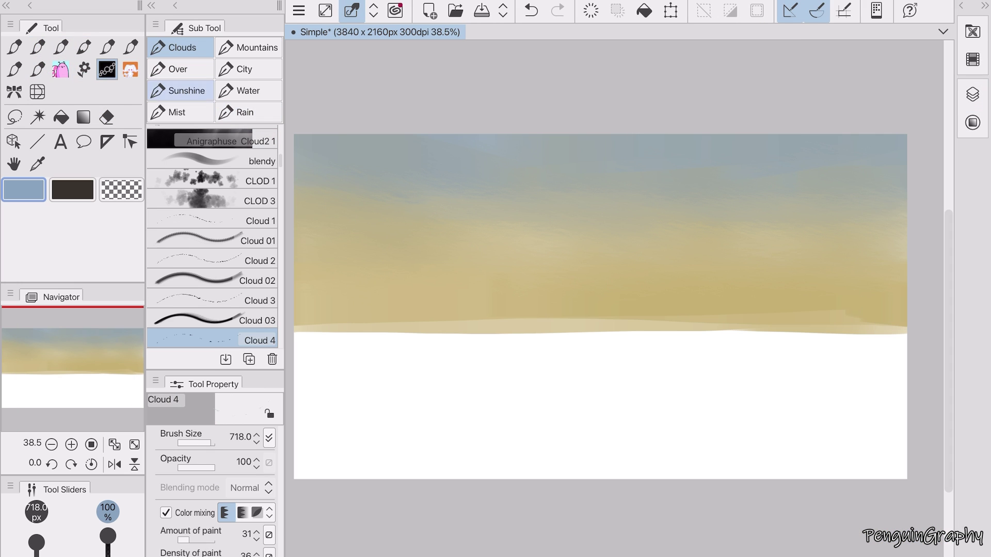
left_click(248, 47)
left_click(237, 220)
mouse_move(304, 333)
left_mouse_down()
mouse_move(340, 317)
mouse_move(382, 320)
left_mouse_up()
left_click(532, 10)
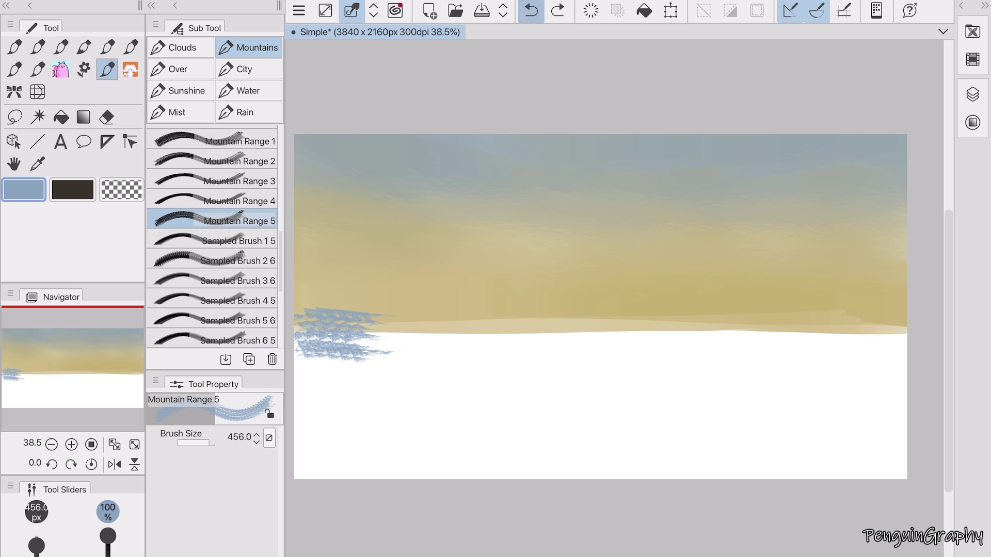
left_click(237, 161)
left_click_drag(299, 330, 338, 312)
key("ctrl+z")
scroll(216, 258, "down", 5)
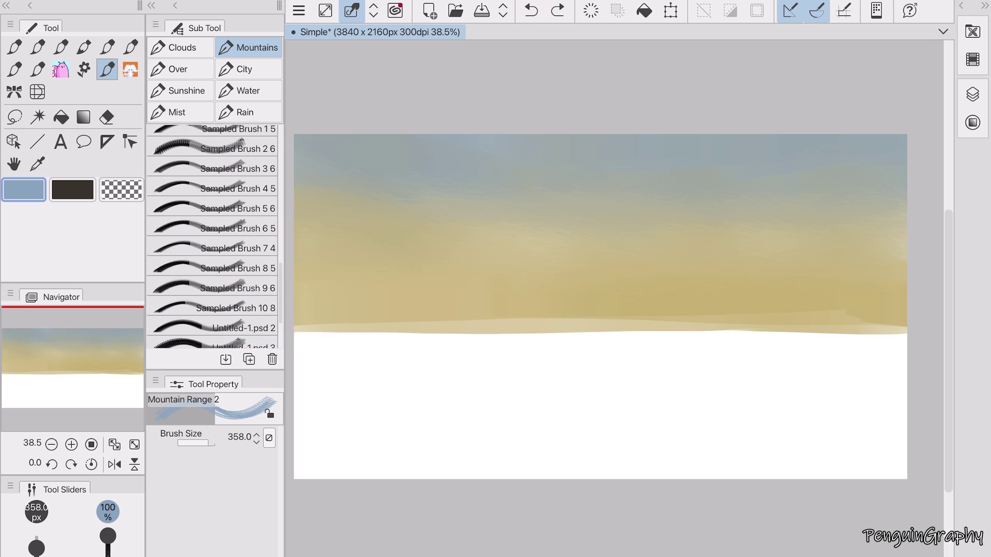
scroll(217, 300, "down", 2)
left_click(237, 286)
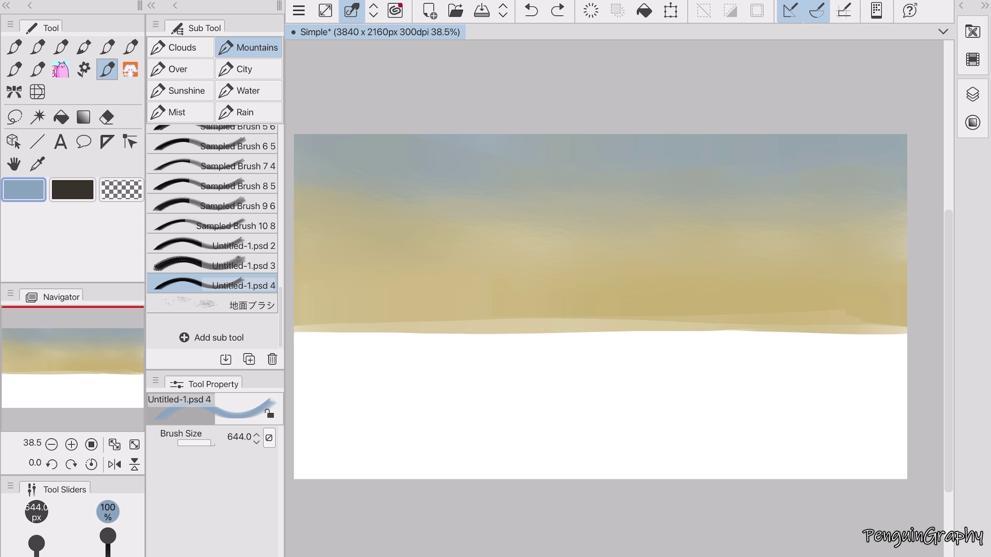
Set the drawing colour to a medium green.
left_click(973, 94)
left_click(918, 502)
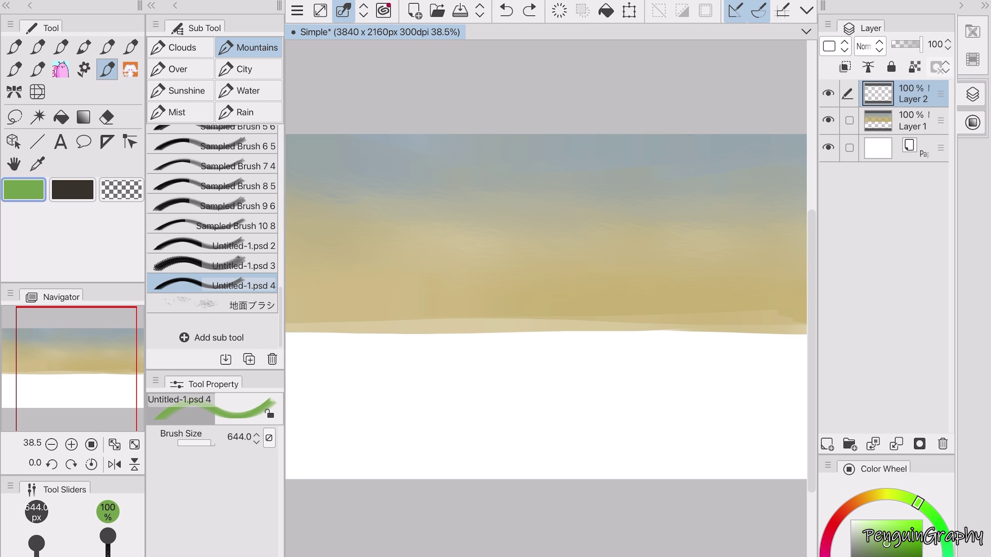
left_click(887, 550)
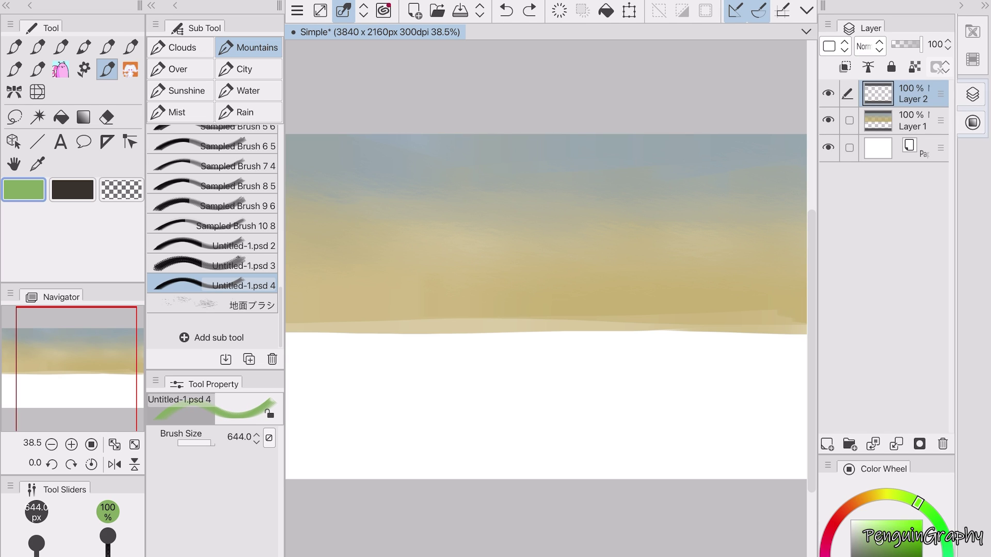
left_click(972, 93)
Try painting the green ground at the horizon with the Pastel 3 brush.
left_click(38, 47)
left_click(237, 340)
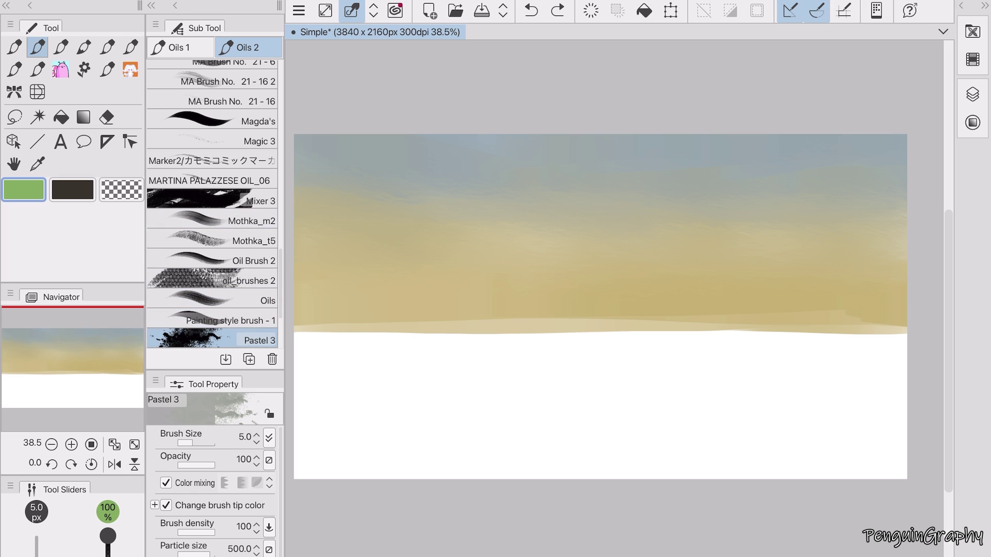
left_click_drag(296, 309, 336, 351)
key("ctrl+z")
scroll(227, 282, "up", 10)
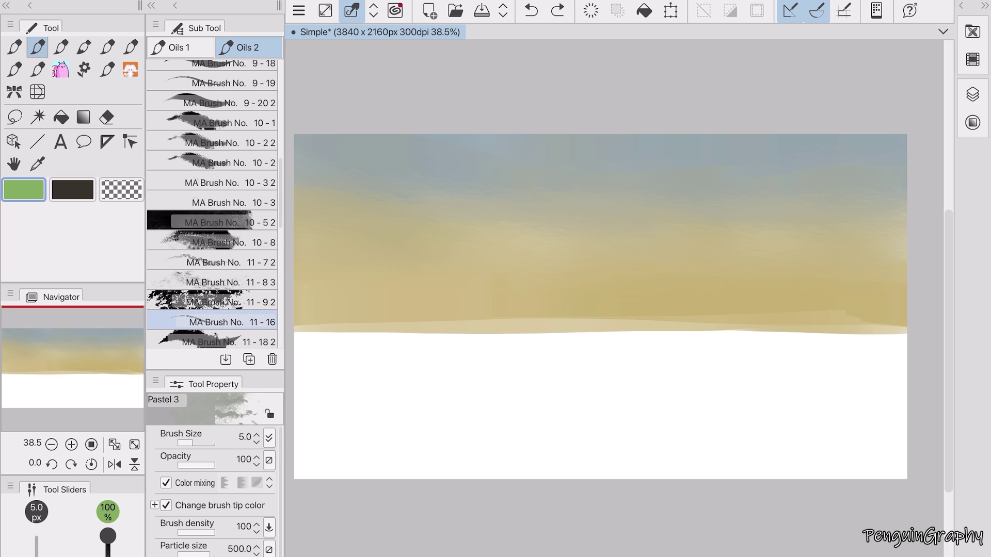
Paint a green ground band along the horizon with MA Brush No. 11 - 18 2, and refine its upper edge with color mixing enabled.
left_click(238, 340)
left_click_drag(292, 328, 472, 329)
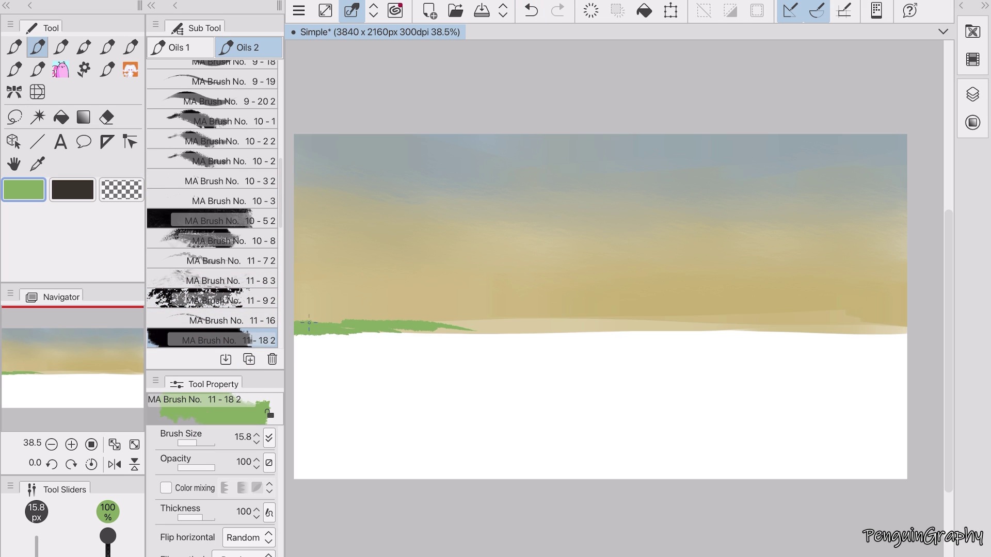
mouse_move(286, 312)
left_mouse_down()
mouse_move(843, 312)
mouse_move(361, 335)
mouse_move(898, 330)
mouse_move(465, 341)
mouse_move(903, 350)
left_mouse_up()
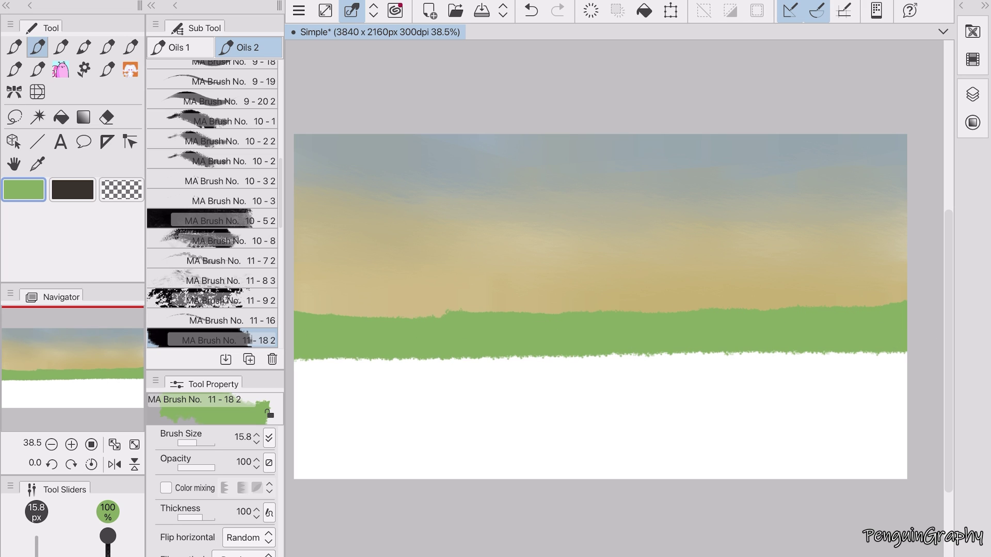
left_click(166, 488)
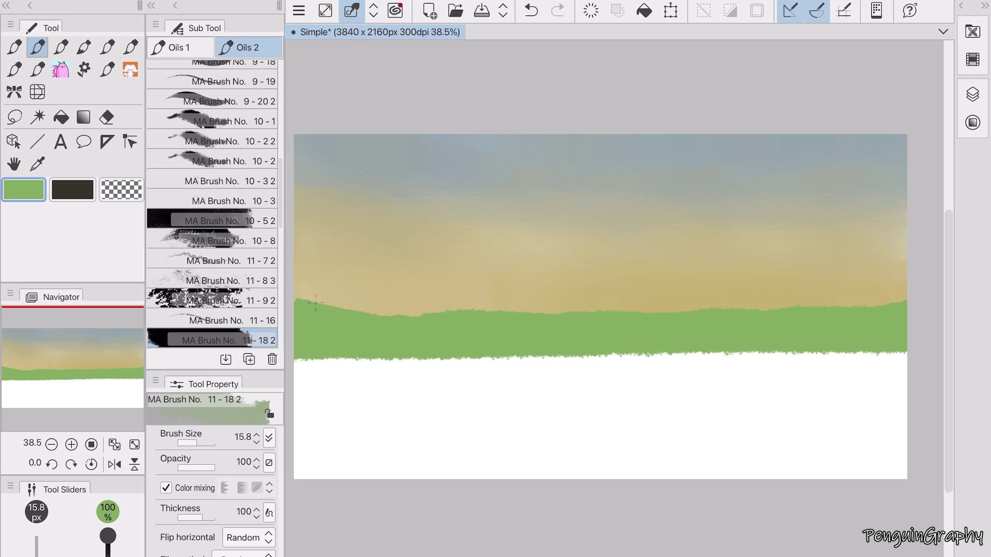
left_click_drag(316, 303, 474, 323)
Try adding leafy foliage texture along the green hill's edge with MA Brush No. 17 - 21.
left_click(108, 47)
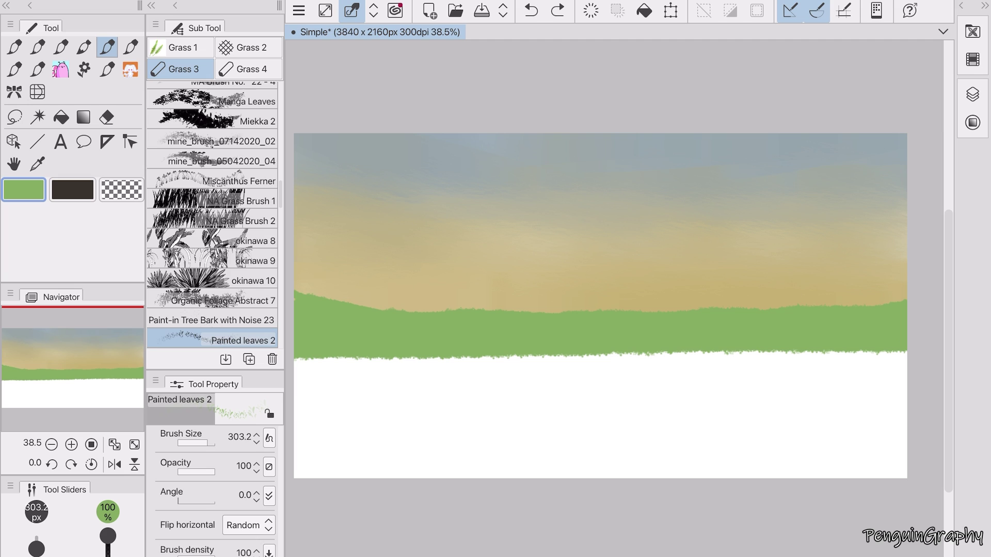
scroll(211, 214, "up", 5)
left_click(237, 327)
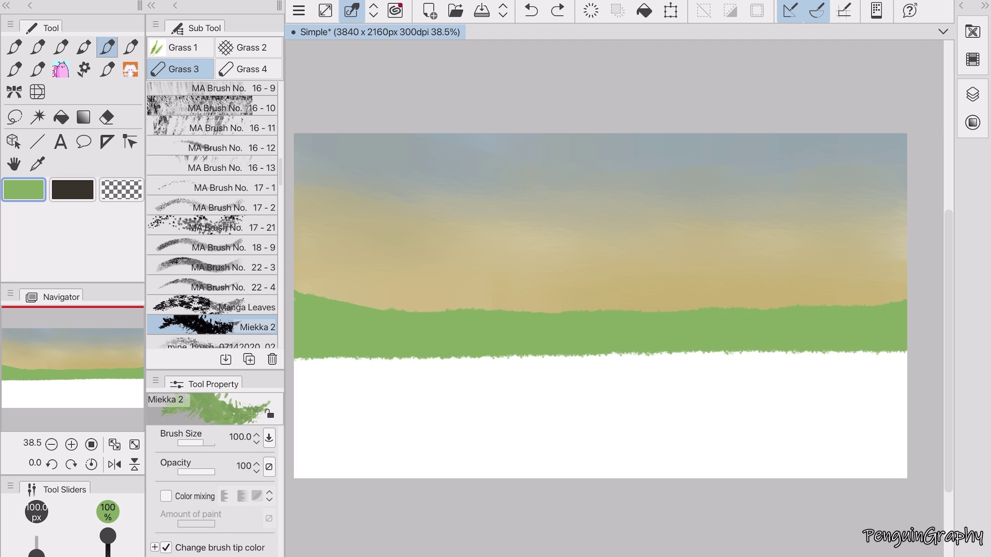
left_click(232, 287)
left_click(227, 227)
mouse_move(299, 291)
left_mouse_down()
mouse_move(483, 321)
mouse_move(568, 315)
left_mouse_up()
left_click(531, 11)
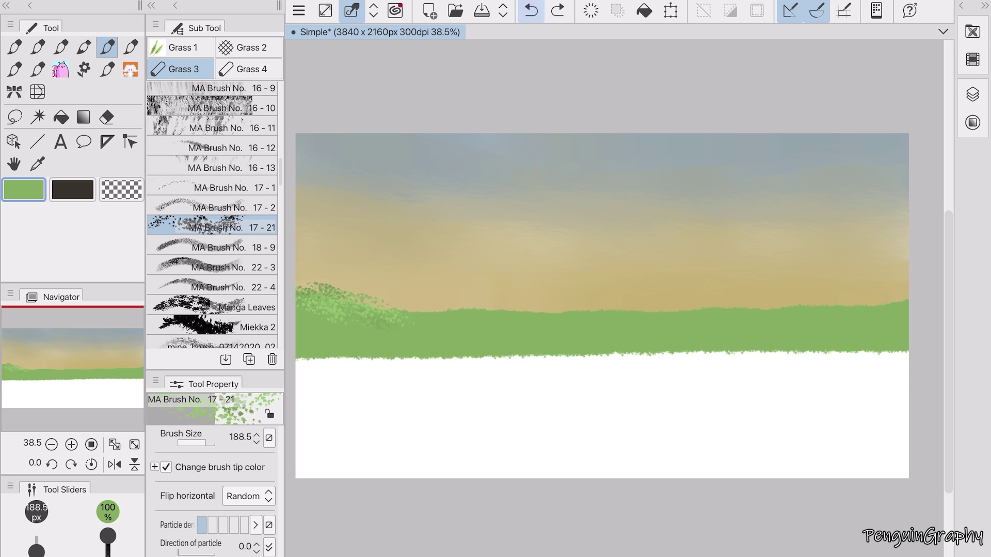
left_click(531, 10)
left_click_drag(299, 307, 305, 310)
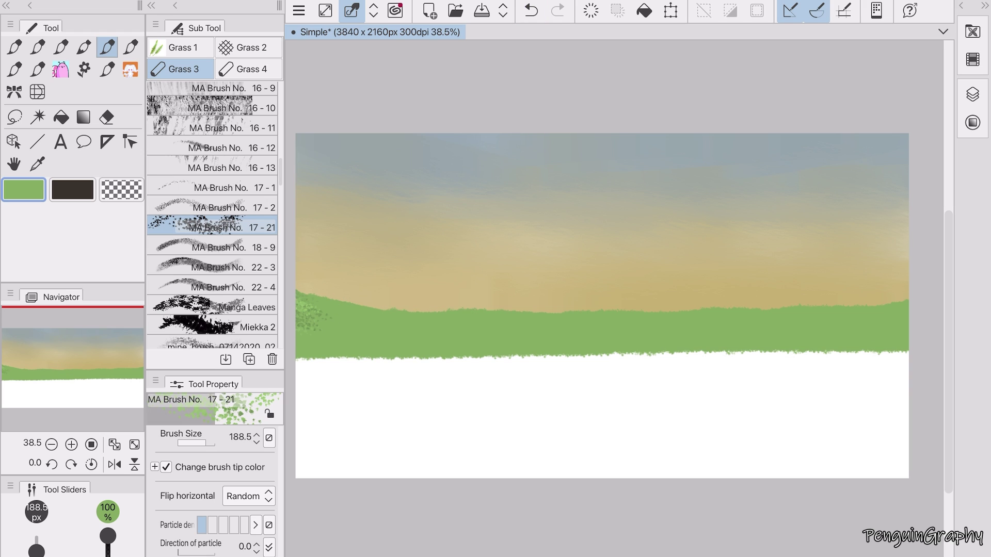
Roughen the green hill's upper edge with the Mountain 2 brush and soften it into grass with Painterly Grassland.
left_click(130, 47)
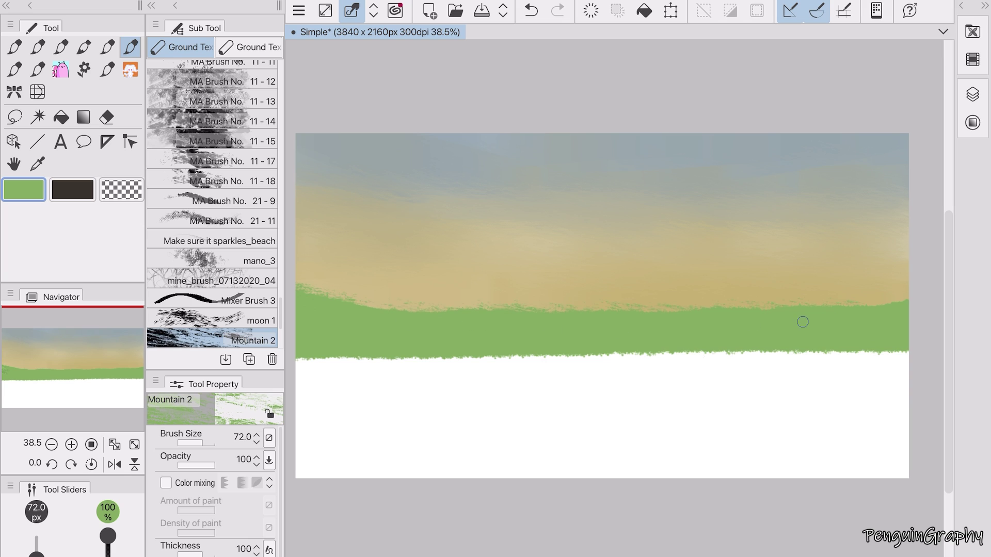
scroll(212, 201, "down", 3)
left_click(237, 305)
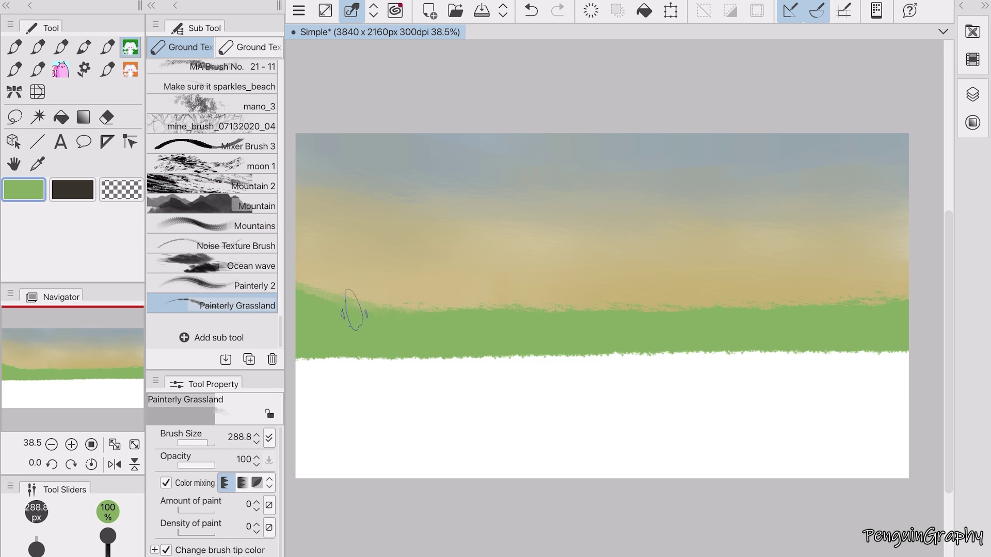
left_click_drag(419, 303, 929, 301)
Paint a lighter green meadow below the horizon band, using mainly the 7 3 brush.
left_click(972, 94)
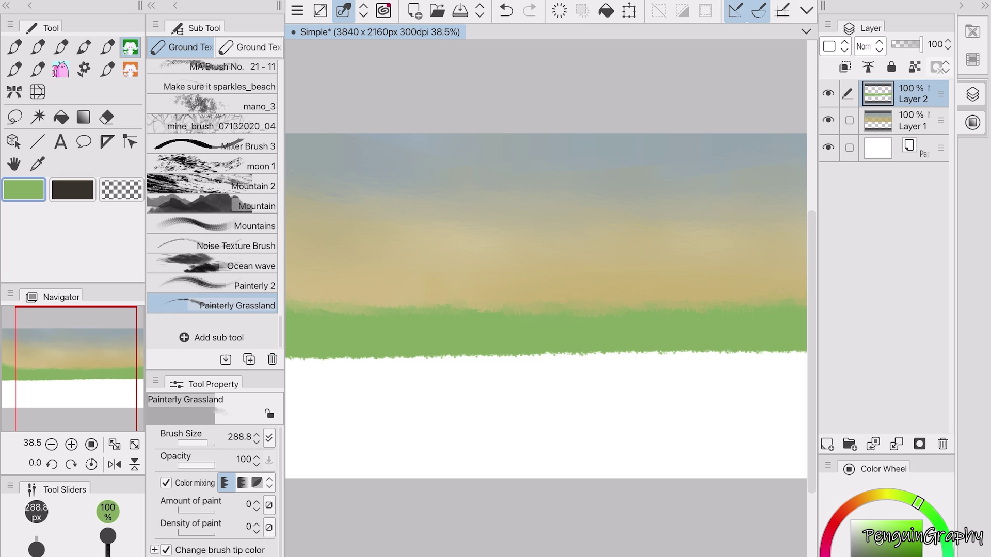
left_click(888, 527)
key("p")
key("p")
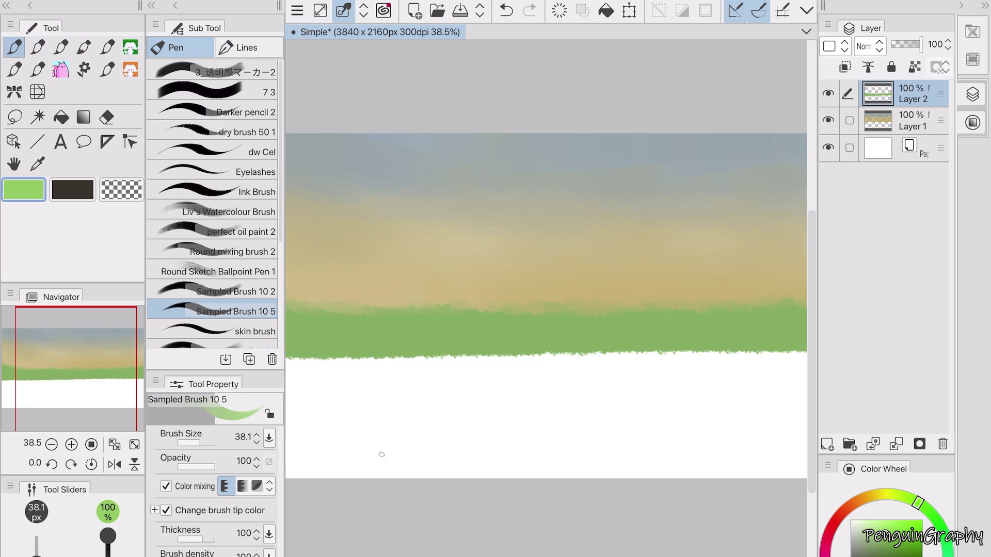
left_click_drag(288, 429, 470, 457)
left_click_drag(287, 399, 393, 409)
left_click(217, 92)
mouse_move(310, 384)
left_mouse_down()
mouse_move(826, 374)
mouse_move(366, 384)
mouse_move(516, 372)
mouse_move(877, 382)
mouse_move(538, 401)
mouse_move(411, 425)
mouse_move(590, 391)
left_mouse_up()
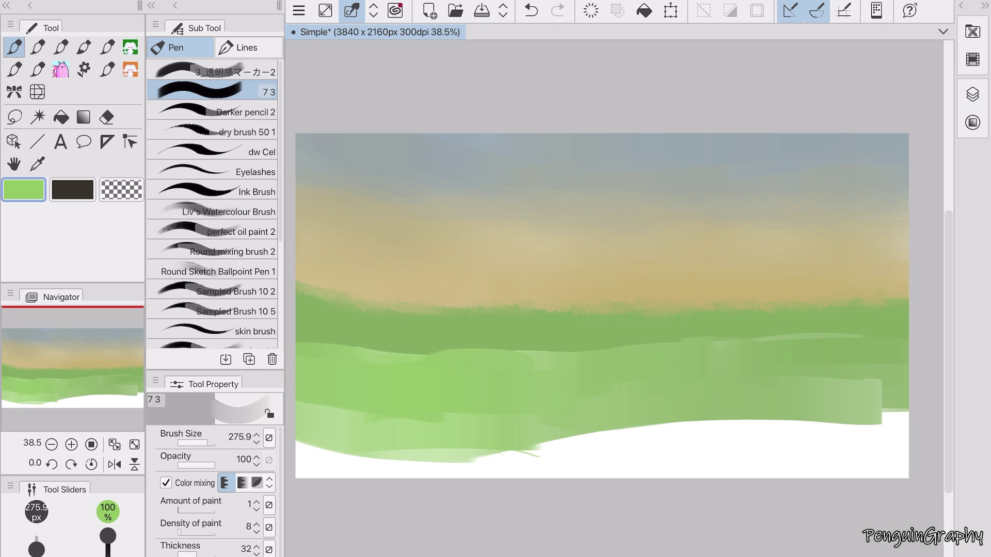
Blend the light green meadow strokes into the darker band with the Painterly Grassland brush.
key("b")
key("b")
mouse_move(300, 333)
left_mouse_down()
mouse_move(358, 359)
mouse_move(443, 375)
mouse_move(381, 339)
mouse_move(601, 359)
mouse_move(790, 341)
mouse_move(886, 367)
mouse_move(314, 405)
mouse_move(372, 409)
left_mouse_up()
left_click_drag(852, 391, 561, 372)
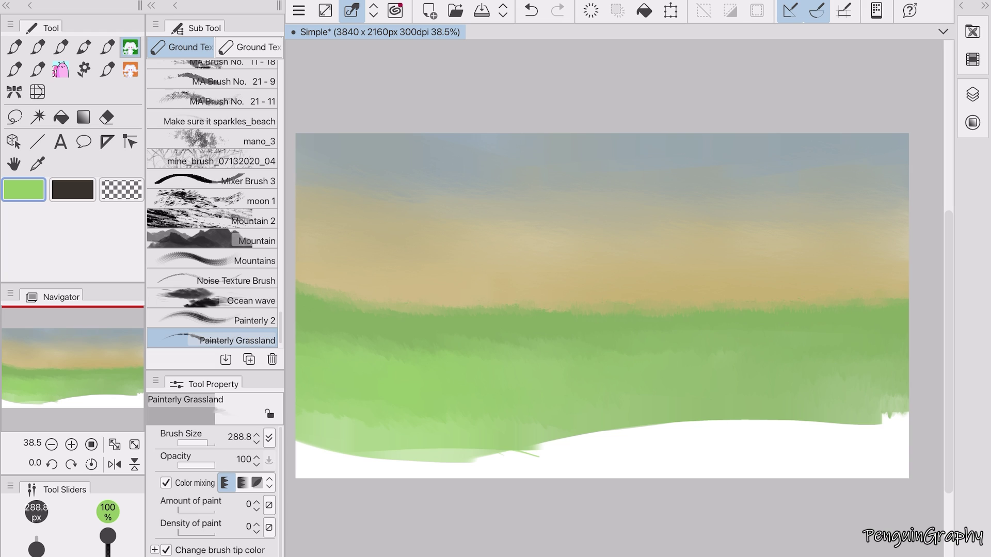
Add a new layer above the meadow and set the drawing colour to a darker, muted green.
left_click(973, 94)
left_click(827, 444)
left_click(888, 523)
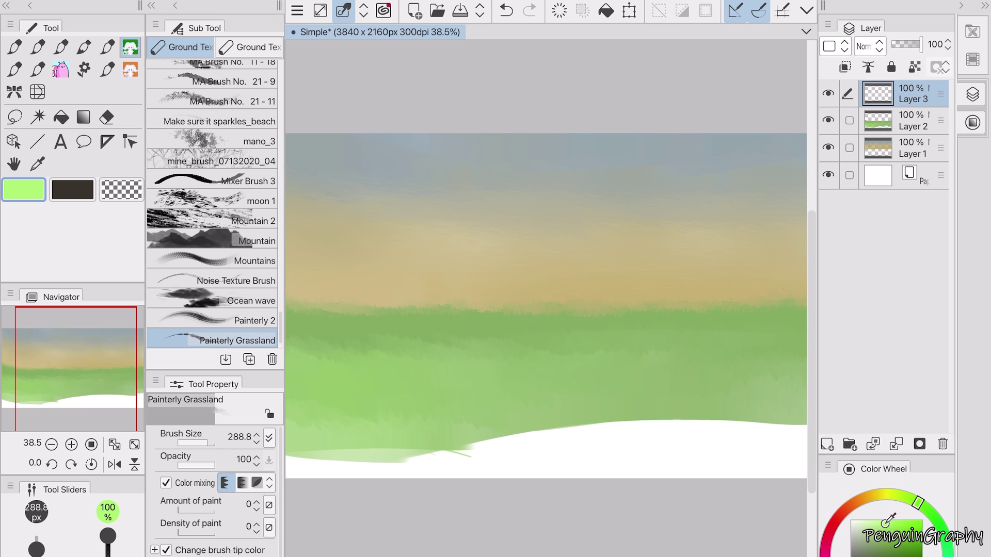
left_click(883, 547)
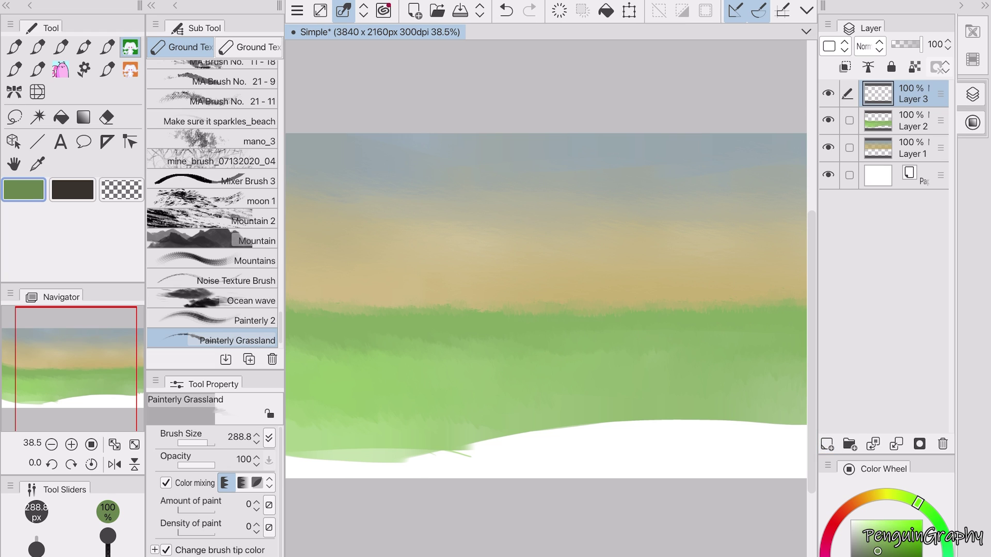
Paint a dark green foreground slope over the remaining white area of the canvas with MA Brush No. 21 - 9.
left_click(232, 81)
left_click_drag(289, 462, 391, 475)
left_click(973, 94)
mouse_move(289, 439)
left_mouse_down()
mouse_move(476, 439)
mouse_move(895, 405)
mouse_move(924, 400)
left_mouse_up()
left_click_drag(826, 429, 653, 448)
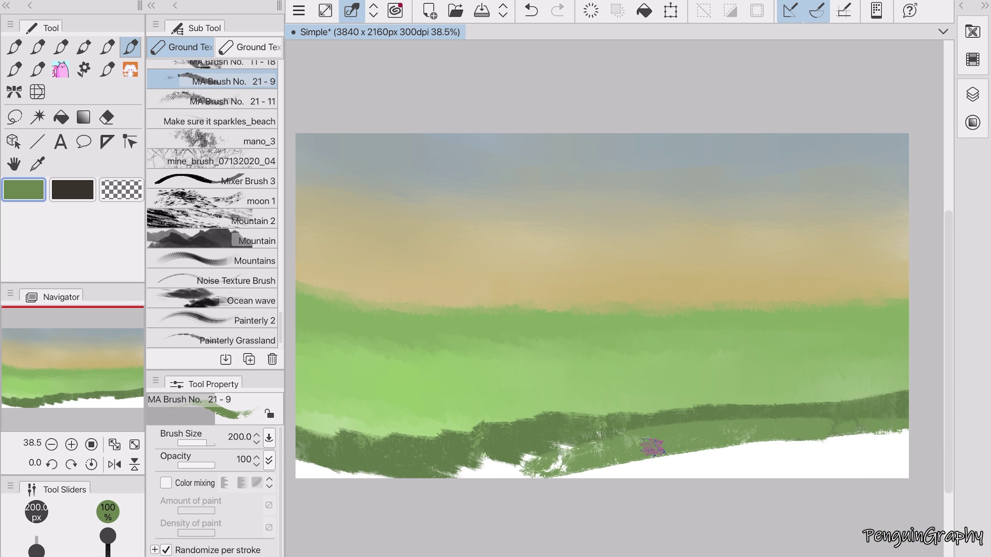
left_click_drag(583, 465, 302, 469)
mouse_move(495, 472)
left_mouse_down()
mouse_move(804, 464)
mouse_move(791, 450)
mouse_move(911, 441)
mouse_move(794, 442)
left_mouse_up()
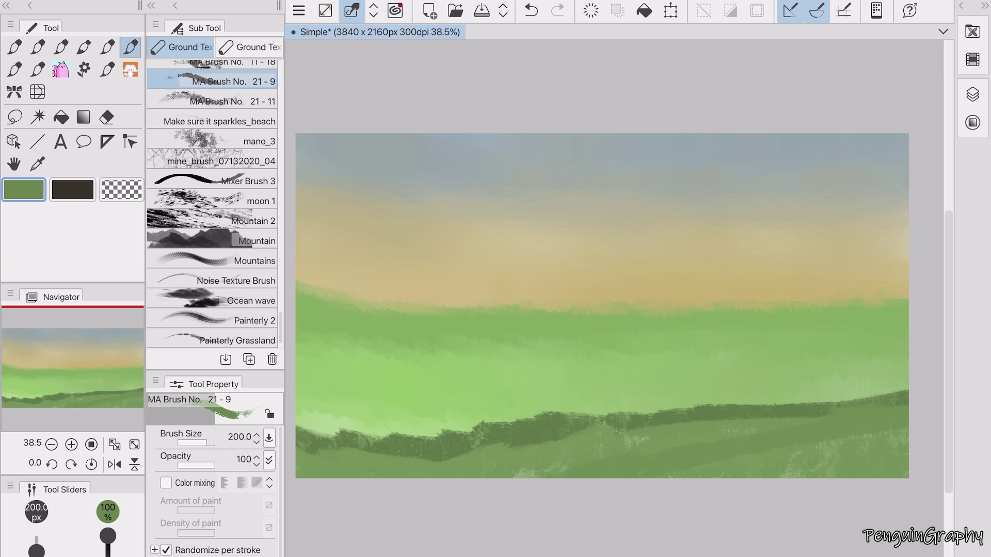
mouse_move(671, 444)
left_mouse_down()
mouse_move(823, 422)
mouse_move(745, 419)
mouse_move(590, 445)
mouse_move(349, 457)
mouse_move(299, 421)
left_mouse_up()
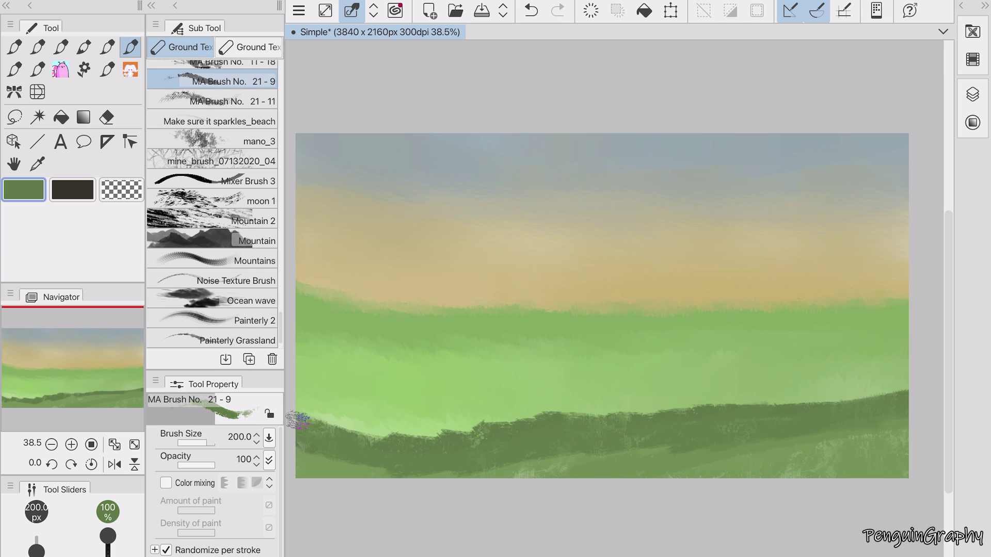
Blend the dark green foreground slope into soft grassy edges with the Painterly Grassland brush at size 288.8.
key("b")
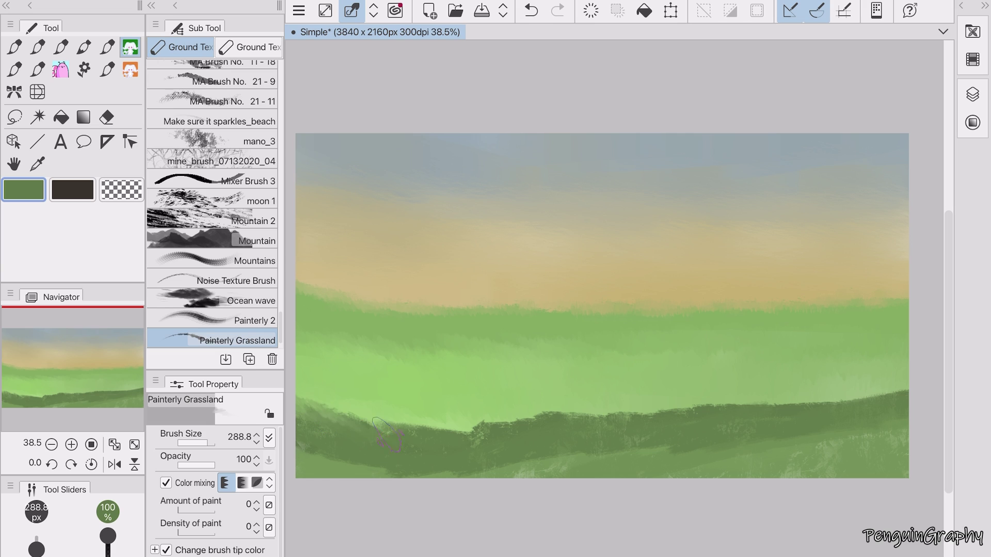
mouse_move(387, 434)
left_mouse_down()
mouse_move(473, 451)
mouse_move(454, 421)
mouse_move(297, 400)
mouse_move(304, 449)
left_mouse_up()
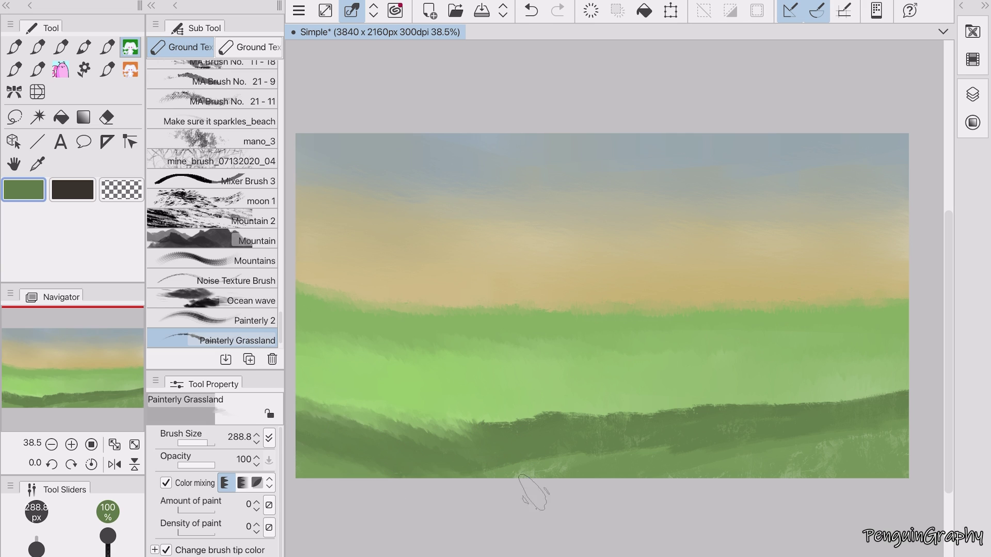
left_click_drag(531, 492, 646, 476)
mouse_move(924, 420)
left_mouse_down()
mouse_move(916, 383)
mouse_move(933, 399)
mouse_move(799, 443)
mouse_move(890, 409)
mouse_move(522, 418)
mouse_move(498, 451)
left_mouse_up()
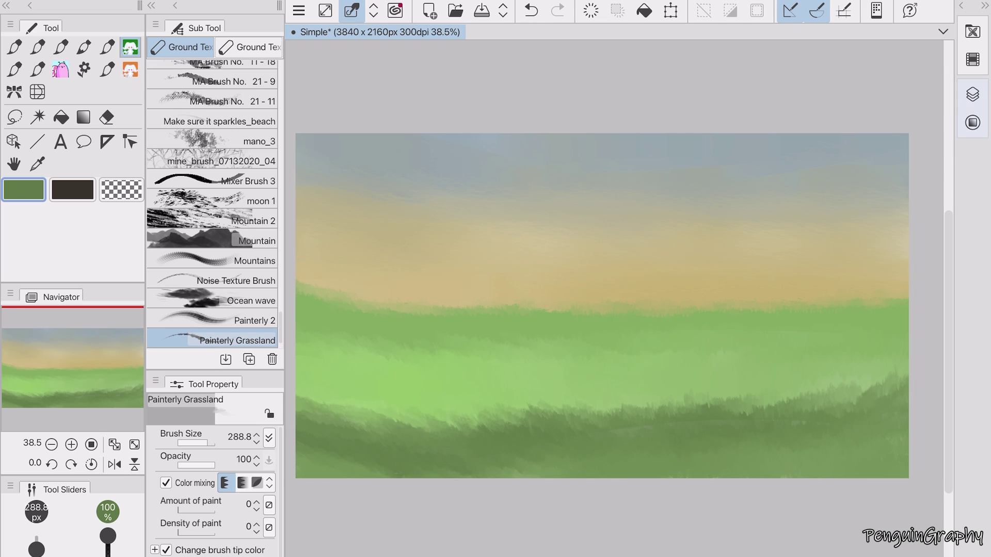
Duplicate the dark foreground grass layer, Layer 3, and merge the copy down into it.
left_click(972, 93)
left_click(827, 25)
left_click(852, 136)
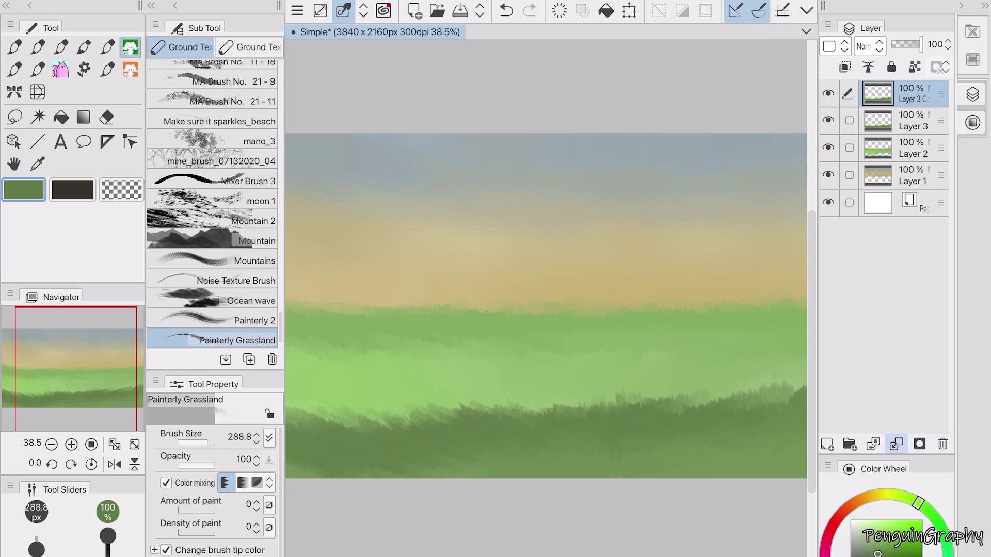
left_click(973, 94)
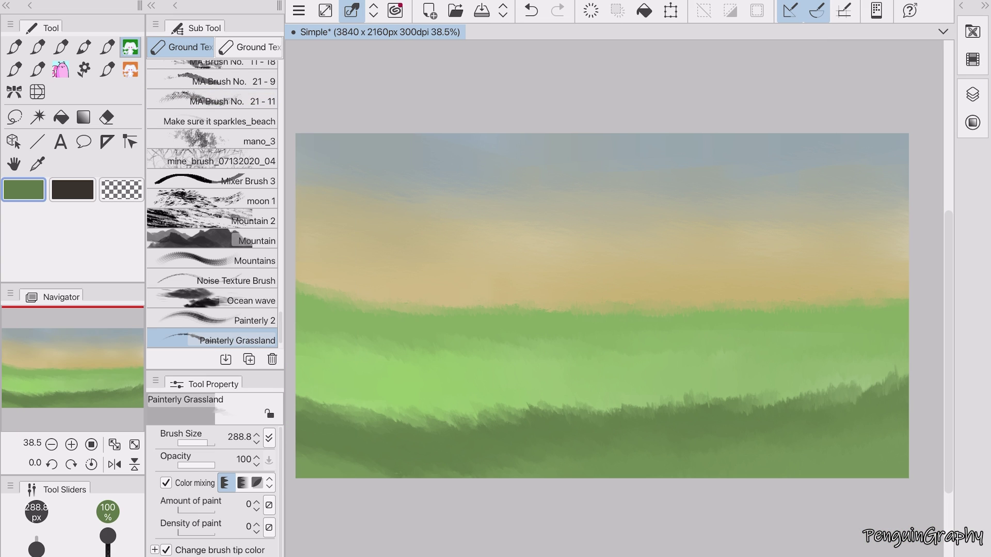
Paint dark green bushes along the upper edge of the foreground slope with the plante9 brush.
left_click(38, 70)
scroll(602, 306, "down", 1)
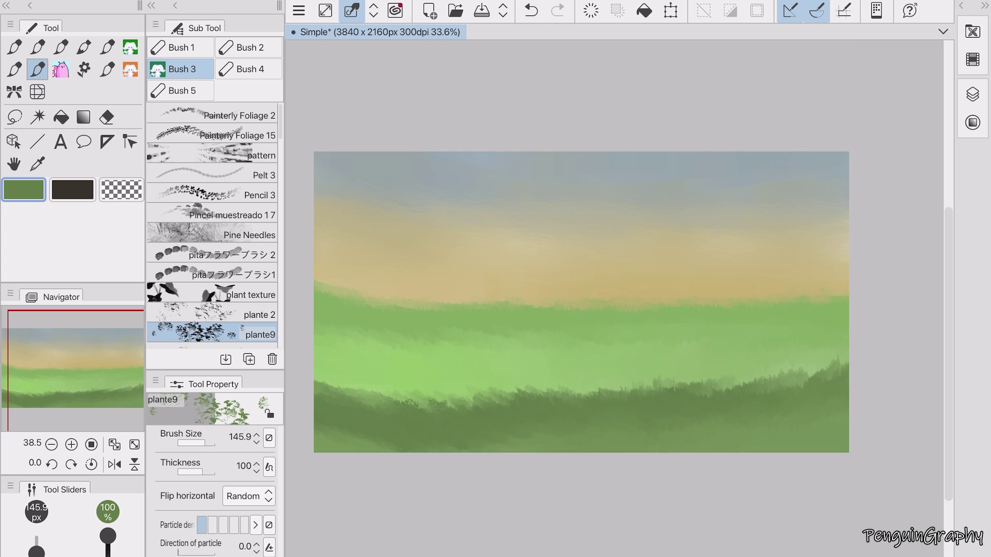
left_click_drag(387, 379, 456, 385)
mouse_move(534, 377)
left_mouse_down()
mouse_move(578, 374)
mouse_move(615, 395)
mouse_move(648, 347)
mouse_move(702, 366)
mouse_move(776, 432)
mouse_move(778, 361)
mouse_move(733, 356)
left_mouse_up()
key("ctrl+z")
Try adding denser foliage on the foreground slope in darker and lighter green with the plante9 brush at size 343.9.
mouse_move(702, 436)
left_mouse_down()
mouse_move(734, 419)
mouse_move(730, 382)
left_mouse_up()
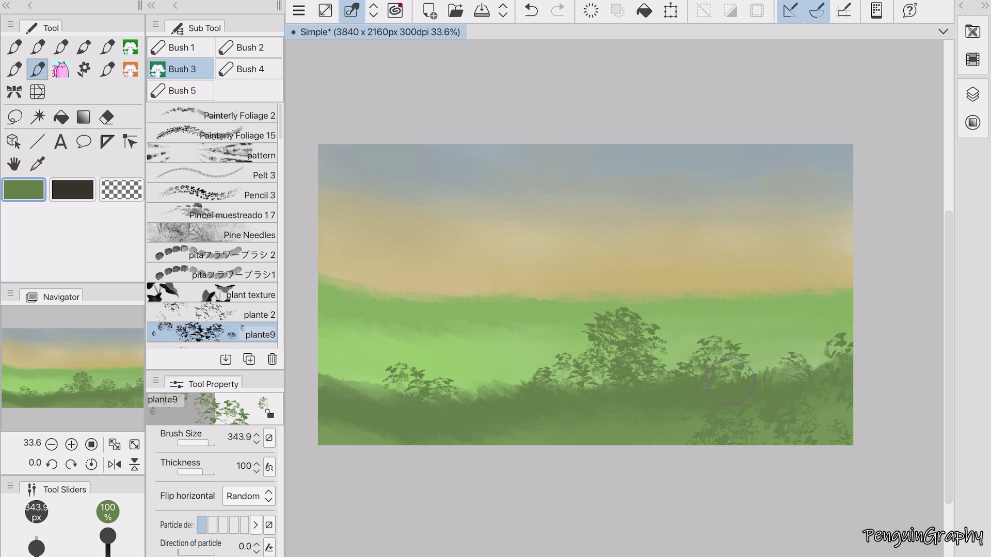
left_click_drag(759, 437, 769, 364)
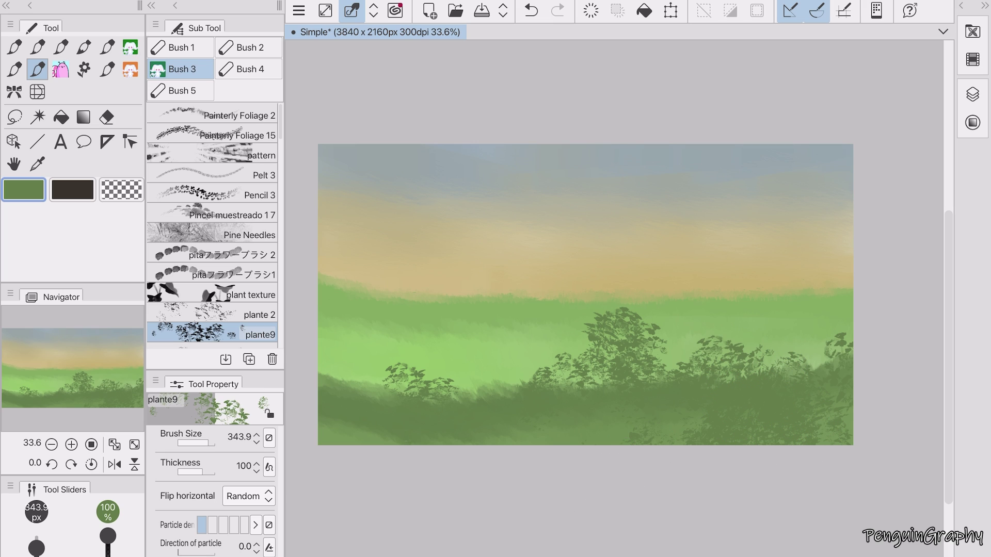
scroll(857, 445, "left", 1)
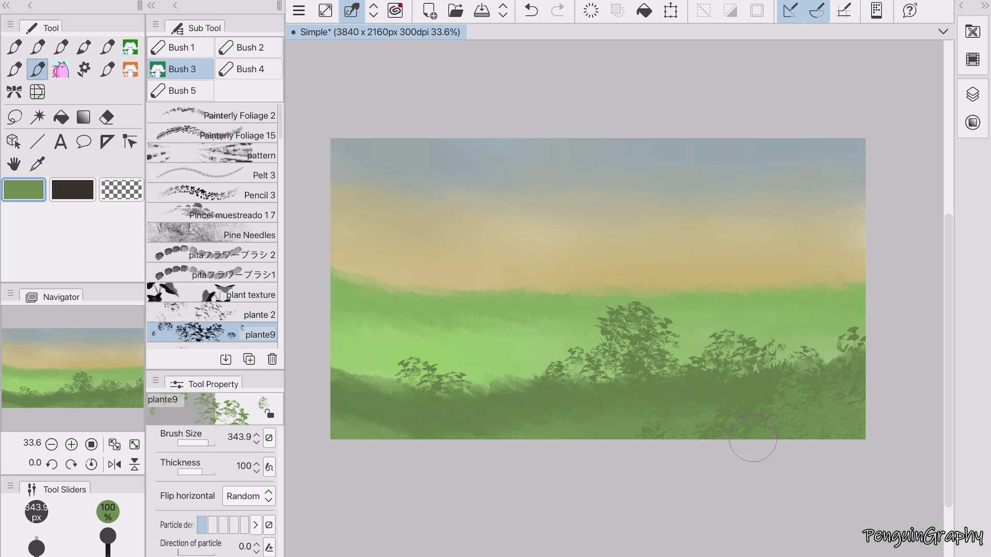
left_click(498, 366)
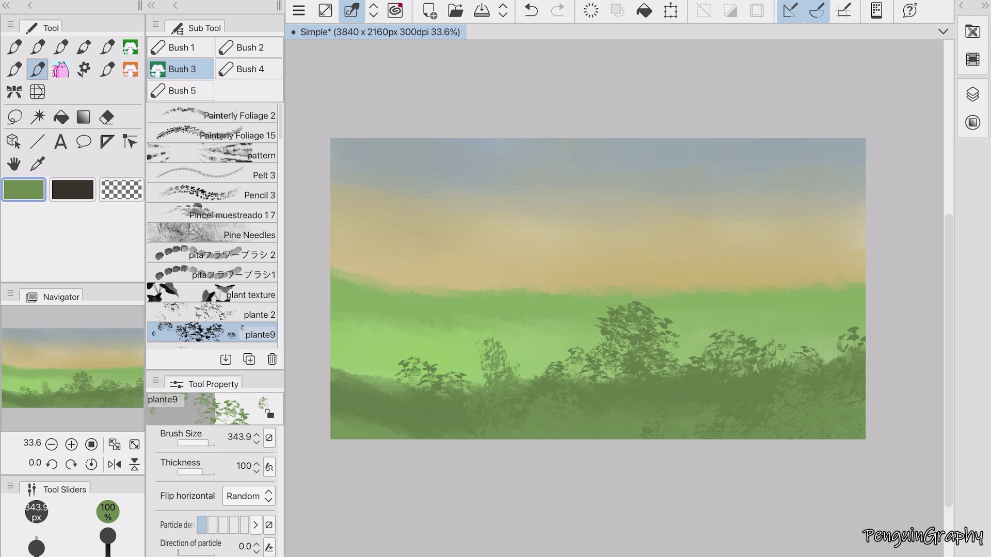
key("ctrl+z")
scroll(845, 363, "down", 2)
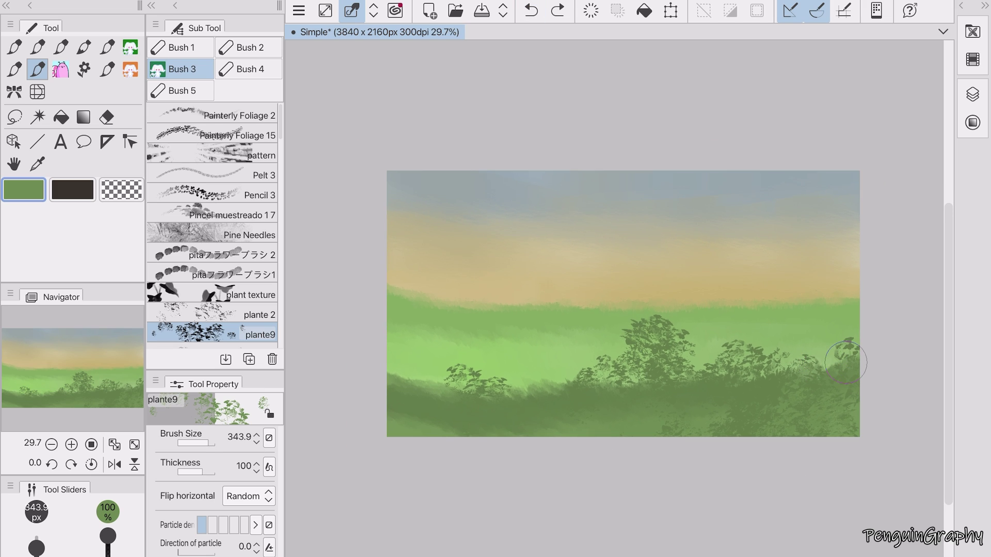
scroll(845, 363, "down", 1)
left_click(733, 418)
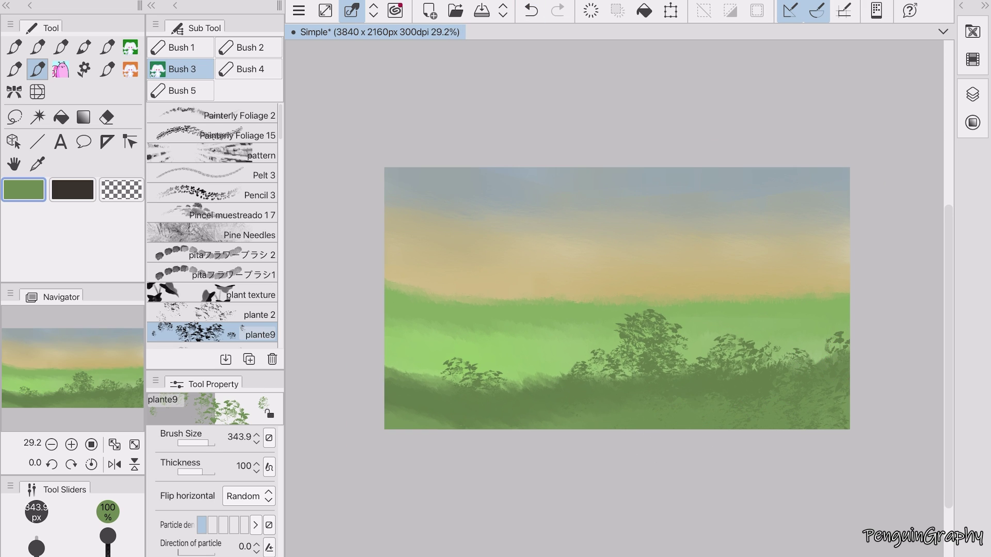
Undo the latest foliage strokes on the right side of the foreground.
key("ctrl+z")
key("ctrl+z")
key("ctrl+z")
key("ctrl+z")
key("ctrl+z")
key("ctrl+z")
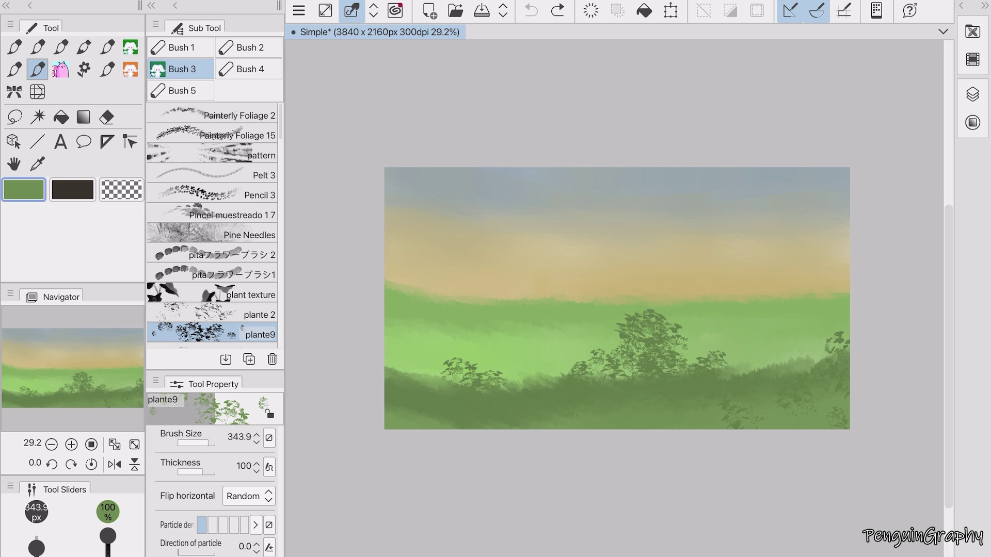
Fill the right side of the foreground on Layer 3 with light and dark green plante9 foliage at brush size 343.9.
left_click(972, 95)
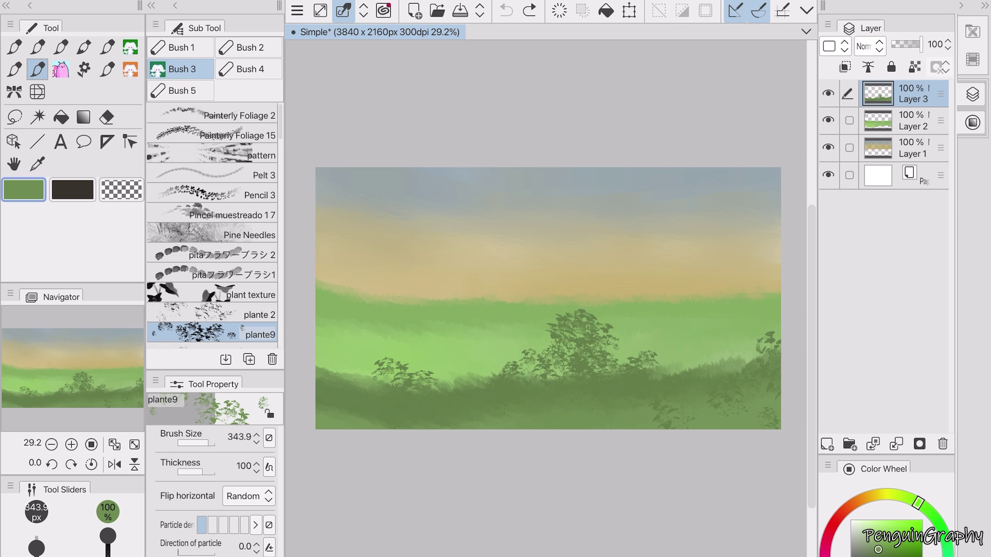
left_click(731, 414)
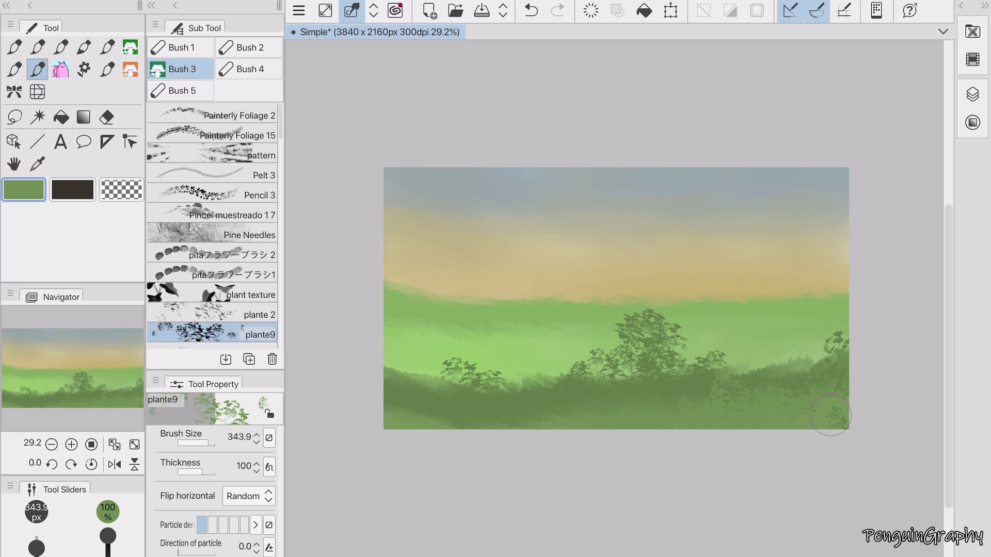
left_click(736, 356)
left_click(586, 354, "alt")
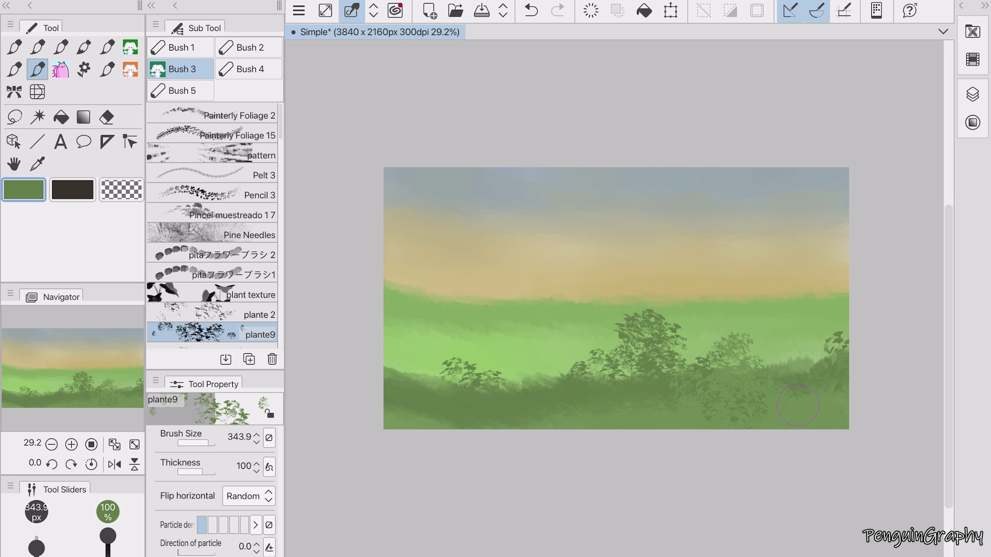
left_click(785, 356)
left_click_drag(720, 418, 836, 413)
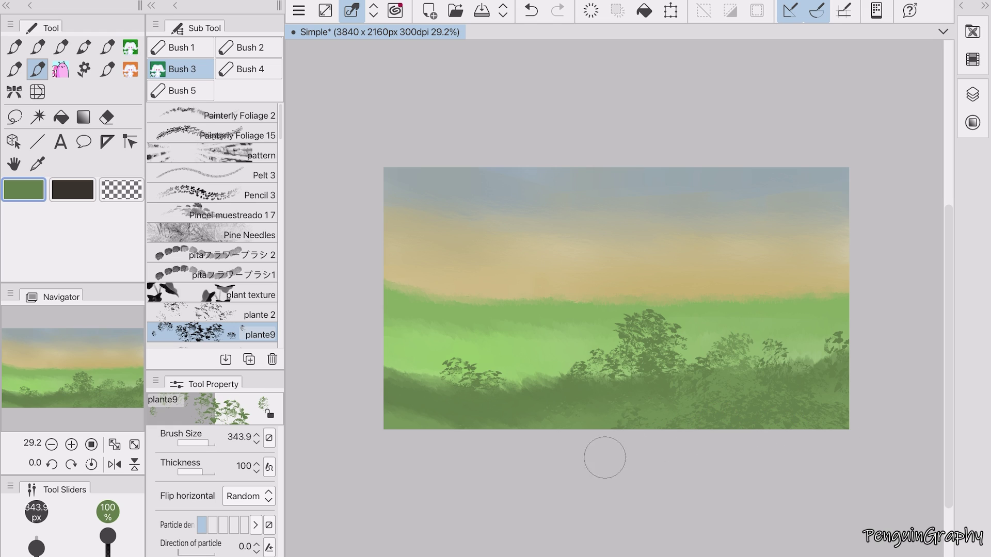
left_click(809, 364)
Add a new layer beneath the bush layer and set up the Smooth brush in dark brown at size 73.7.
key("F7")
key("p")
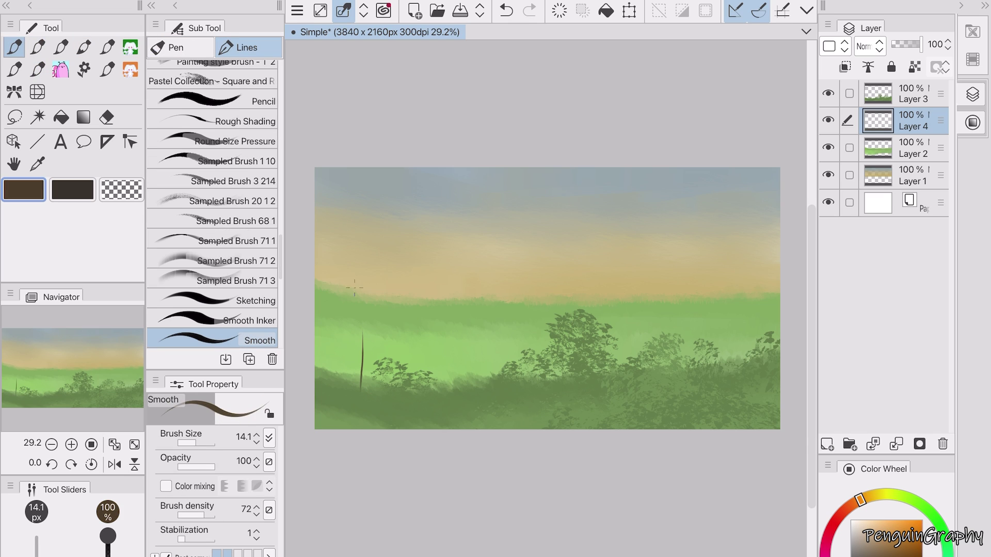
key("bracketright")
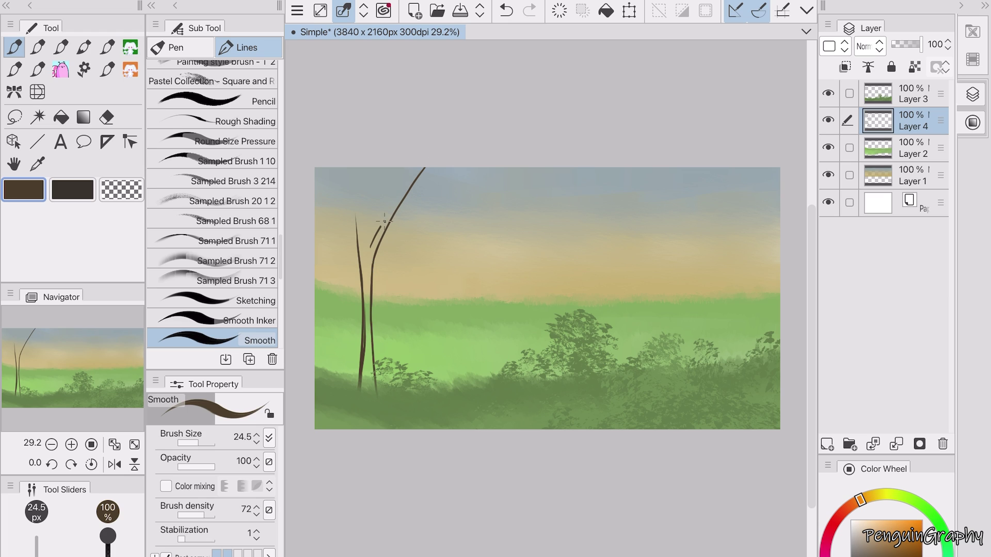
left_click(506, 11)
key("bracketright")
key("bracketright")
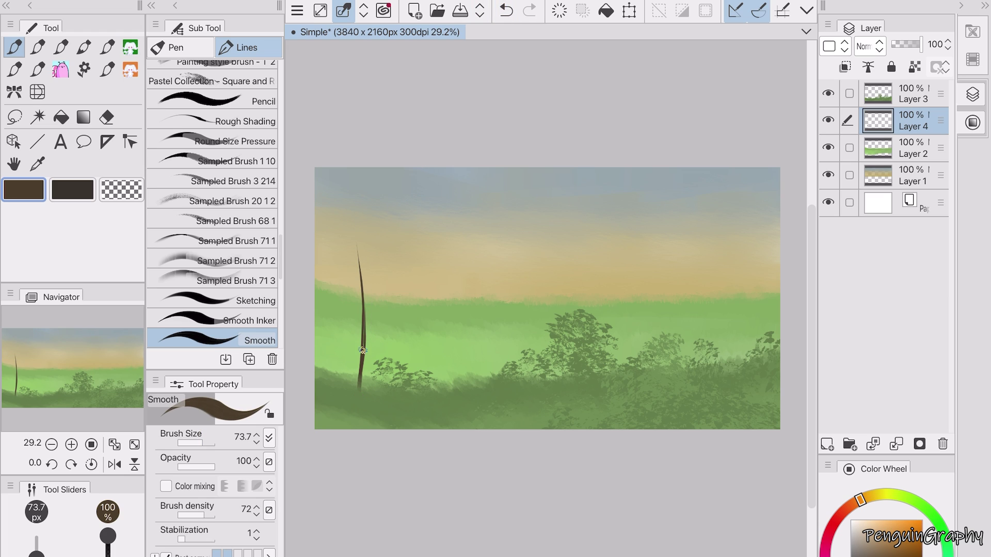
Paint a bare brown tree with a forked trunk and tapering branches on the left of the canvas, saving the drawing along the way.
mouse_move(360, 389)
left_mouse_down()
mouse_move(353, 193)
mouse_move(426, 199)
left_mouse_up()
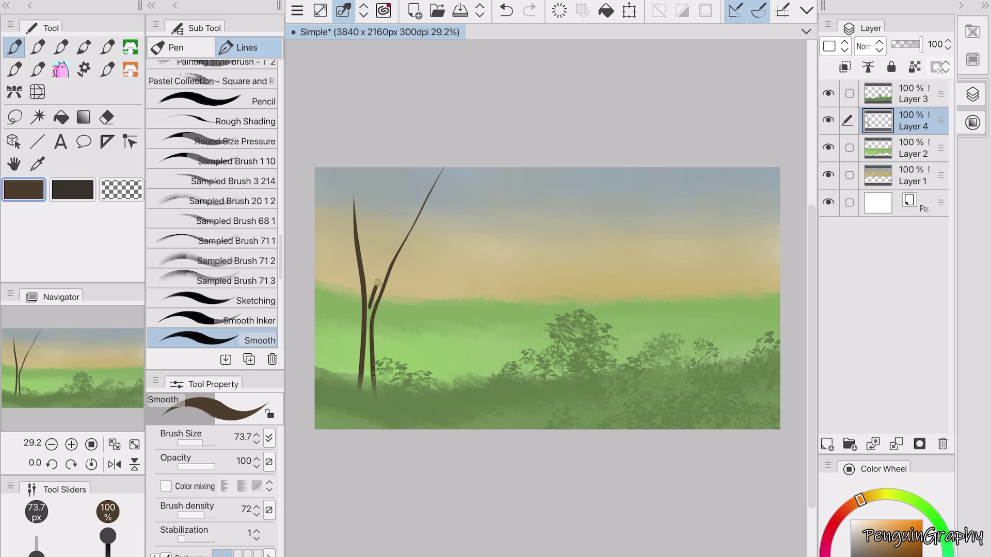
left_click_drag(378, 283, 450, 156)
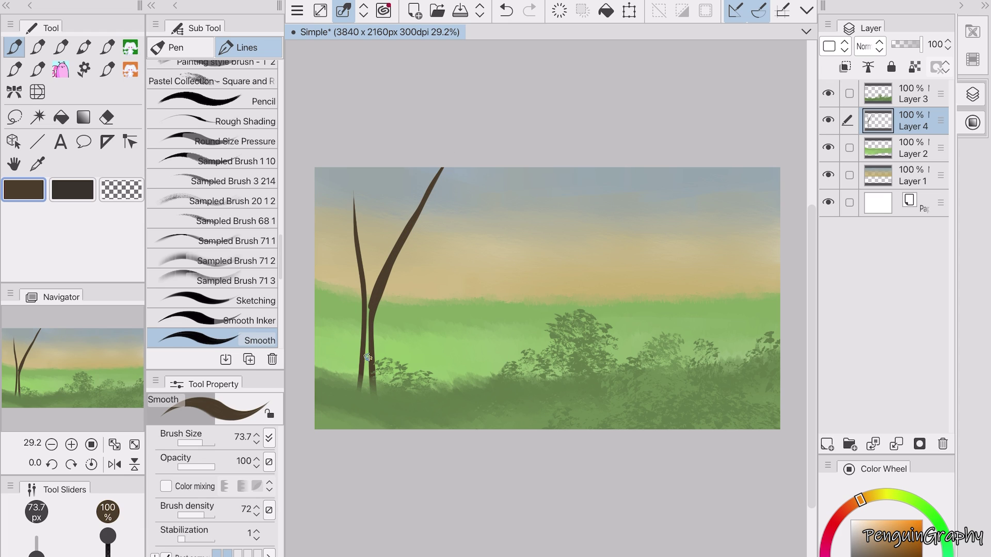
mouse_move(376, 286)
left_mouse_down()
mouse_move(361, 252)
mouse_move(357, 157)
left_mouse_up()
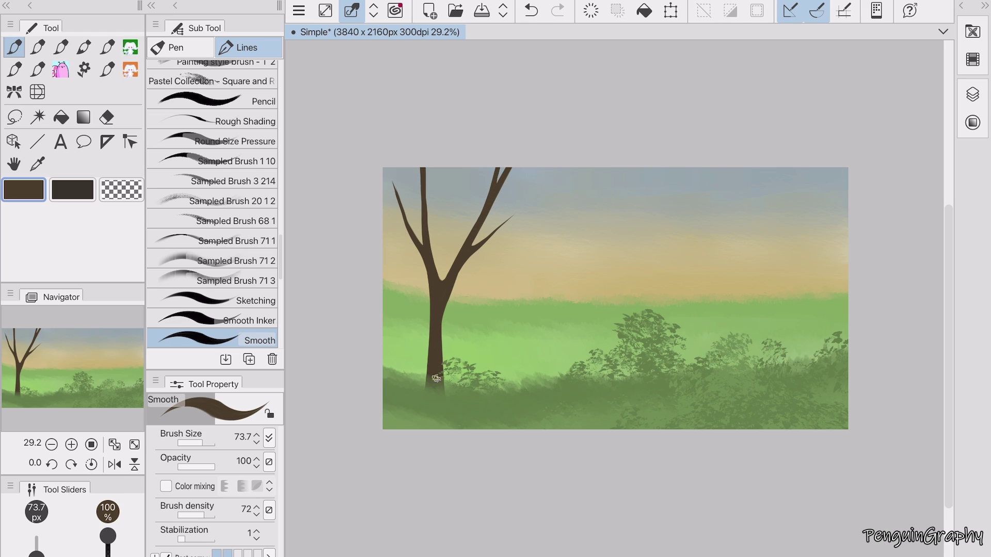
key("ctrl+s")
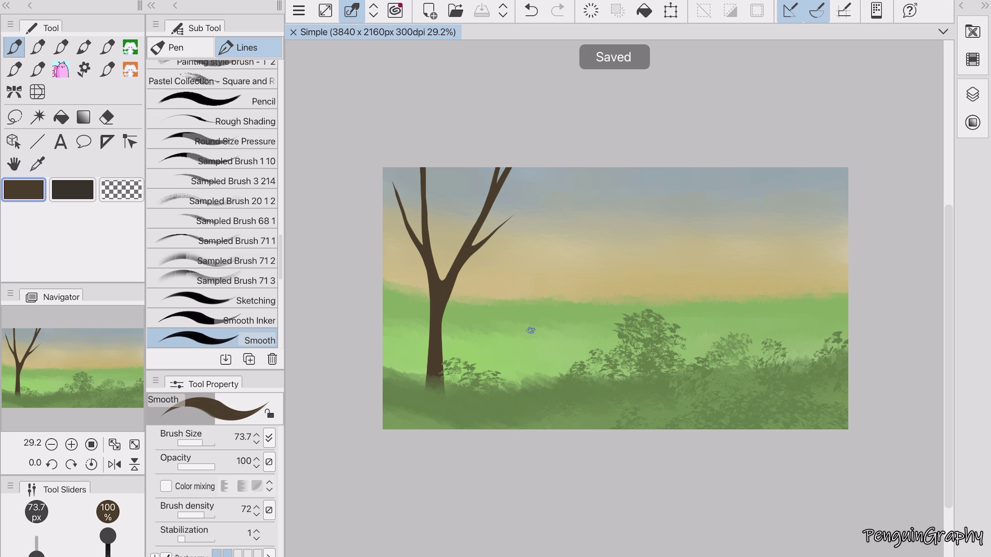
left_click_drag(443, 344, 516, 262)
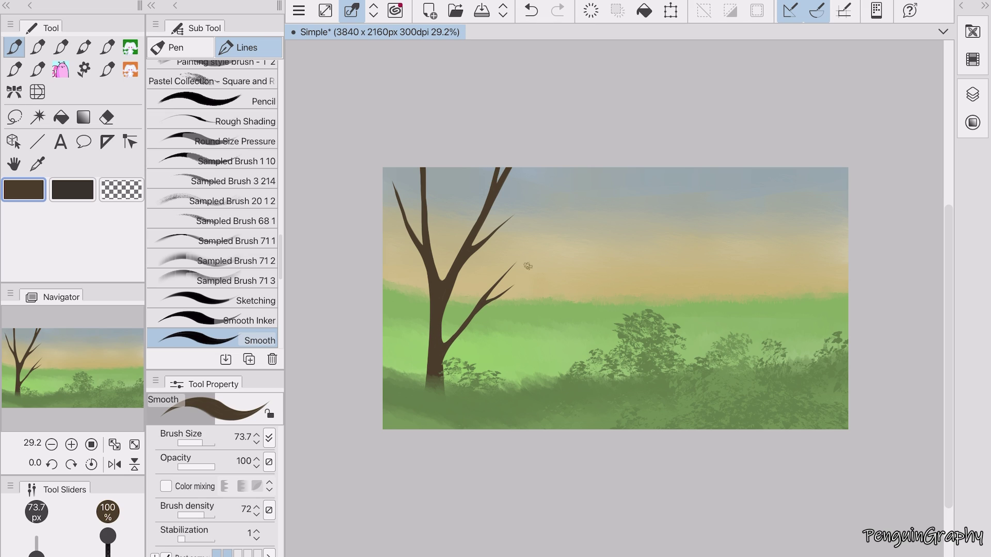
Add a new layer beneath the tree layer and set the drawing colour to dark green.
left_click(972, 94)
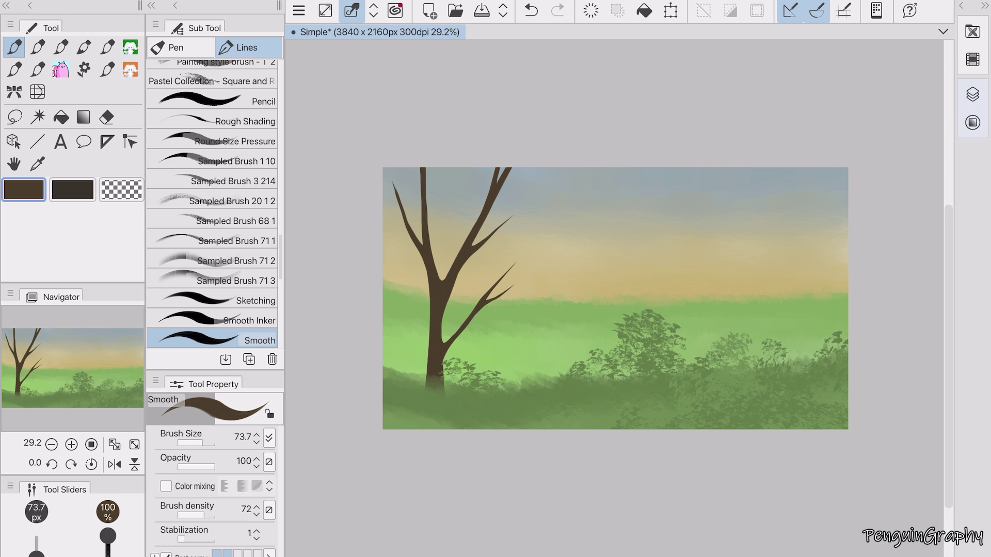
left_click(914, 148)
key("F7")
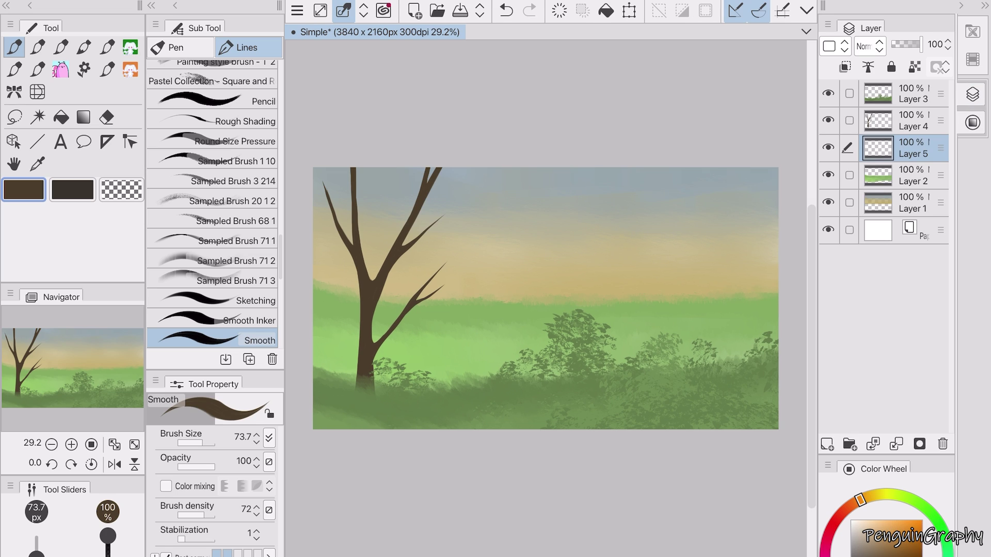
key("F7")
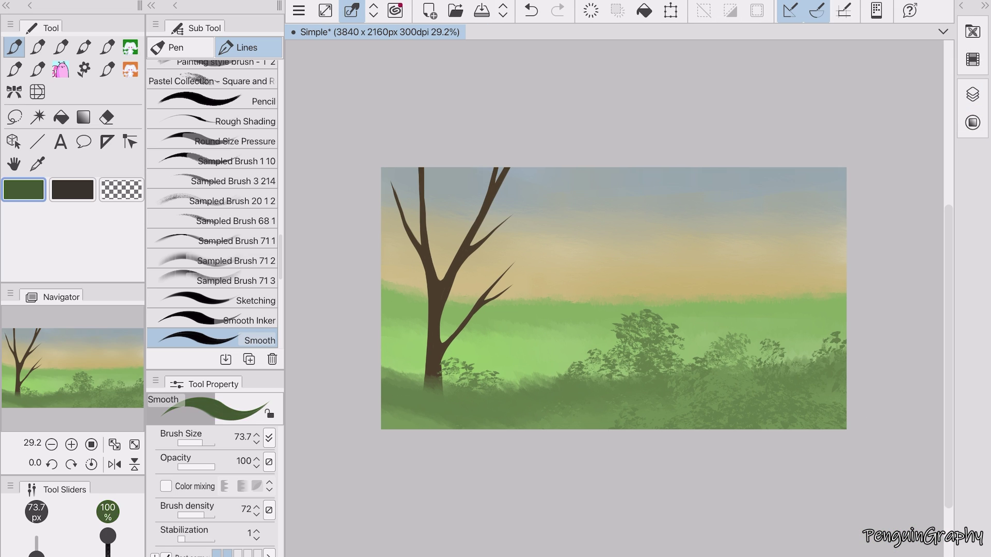
left_click(108, 47)
mouse_move(464, 286)
left_mouse_down()
mouse_move(532, 274)
mouse_move(542, 297)
left_mouse_up()
left_click(531, 10)
left_click(531, 10)
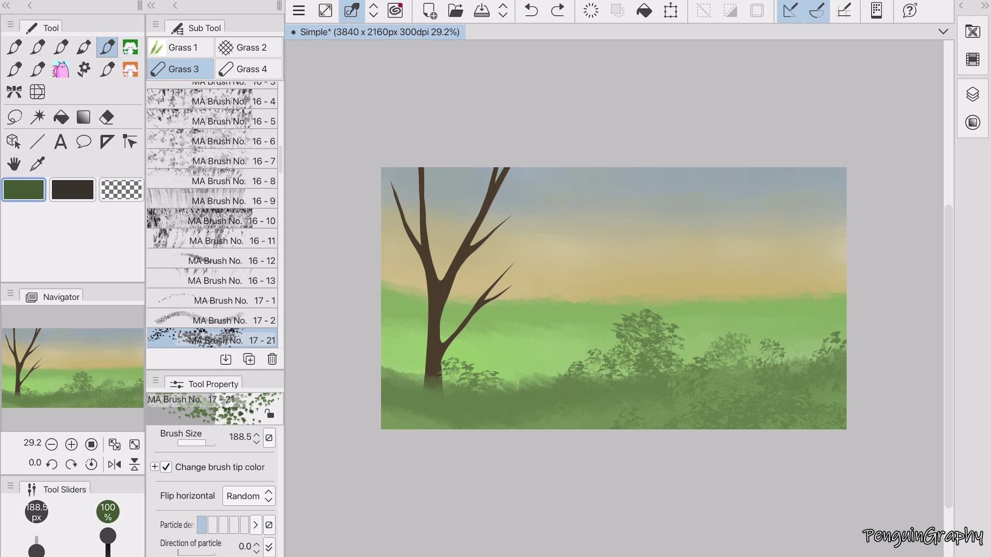
Paint dark green foliage clusters behind the tree's branches with the Manga Leaves brush at size 214.2.
scroll(212, 232, "down", 3)
left_click(246, 326)
scroll(609, 289, "up", 1)
mouse_move(384, 245)
left_mouse_down()
mouse_move(463, 161)
mouse_move(491, 170)
mouse_move(530, 192)
mouse_move(407, 180)
mouse_move(447, 173)
mouse_move(452, 226)
mouse_move(490, 211)
mouse_move(525, 224)
mouse_move(366, 241)
mouse_move(410, 225)
mouse_move(490, 254)
mouse_move(502, 249)
mouse_move(533, 285)
mouse_move(414, 274)
mouse_move(428, 268)
mouse_move(484, 309)
mouse_move(390, 308)
mouse_move(446, 309)
mouse_move(429, 325)
mouse_move(451, 328)
mouse_move(446, 308)
mouse_move(468, 333)
mouse_move(454, 323)
mouse_move(491, 256)
mouse_move(434, 324)
mouse_move(484, 332)
mouse_move(467, 327)
mouse_move(479, 310)
mouse_move(450, 331)
mouse_move(496, 296)
left_mouse_up()
key("ctrl+z")
key("ctrl+z")
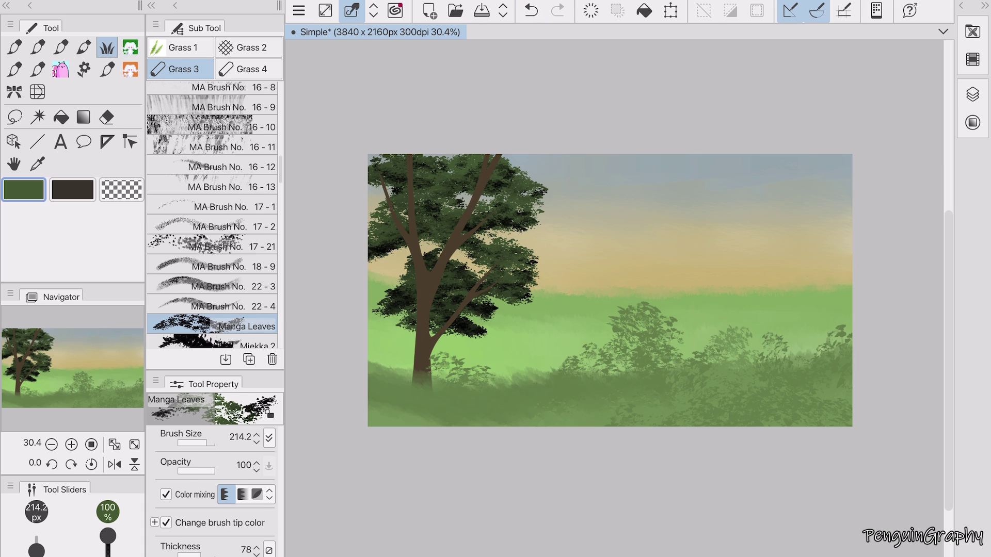
Select the trunk layer and paint Manga Leaves clusters over the branches, using a lighter green at size 214.2.
key("e")
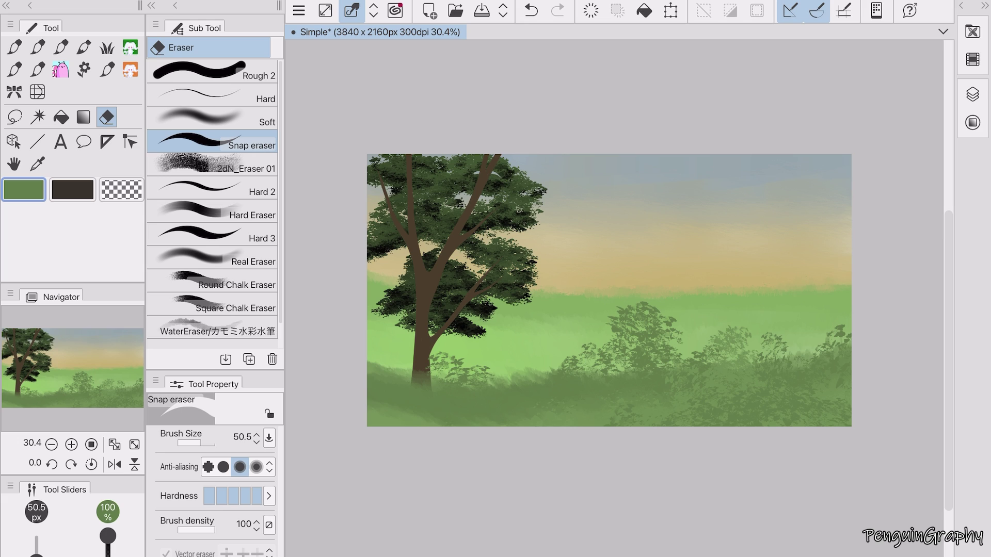
left_click(972, 94)
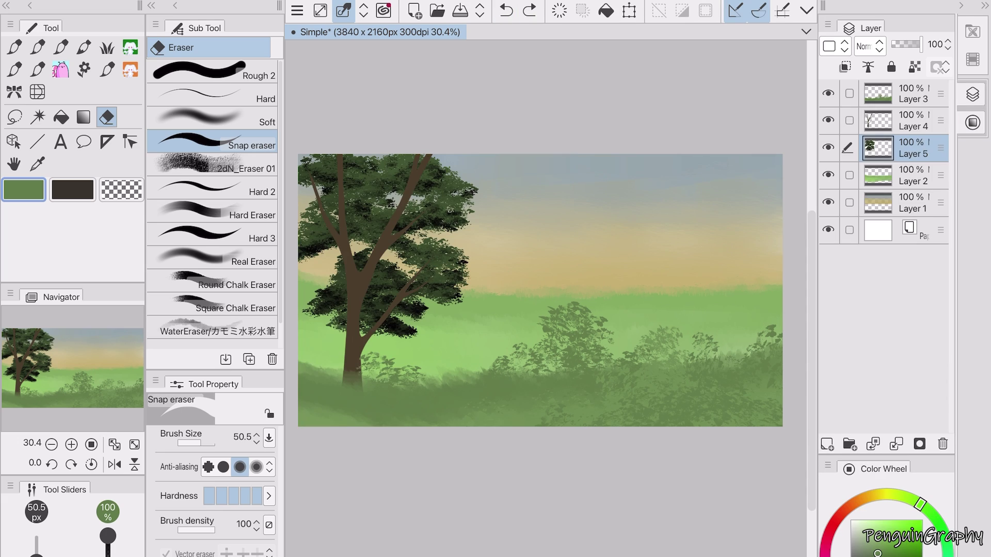
left_click(885, 123)
left_click(972, 95)
key("b")
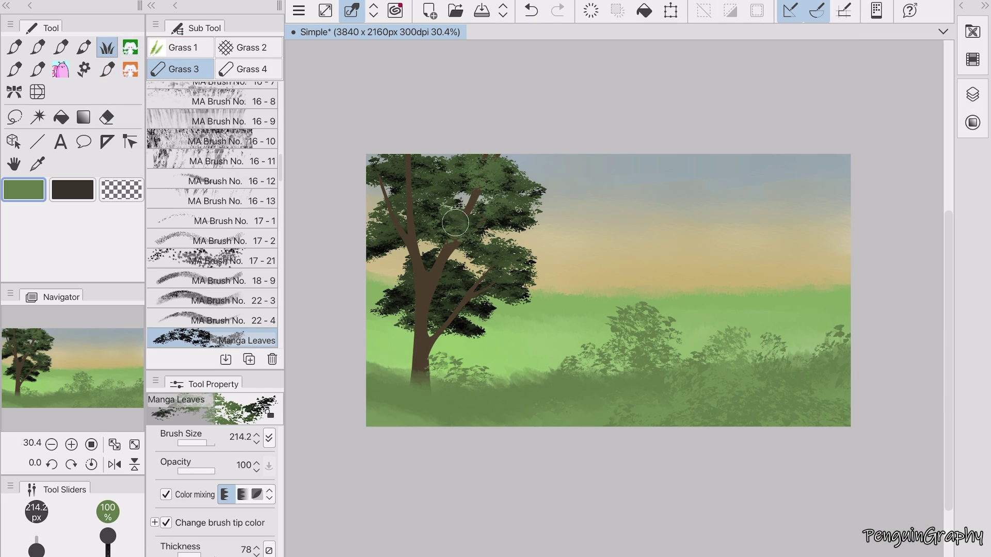
mouse_move(457, 222)
left_mouse_down()
mouse_move(385, 244)
mouse_move(369, 186)
mouse_move(415, 167)
mouse_move(398, 183)
mouse_move(449, 188)
mouse_move(377, 178)
mouse_move(472, 176)
left_mouse_up()
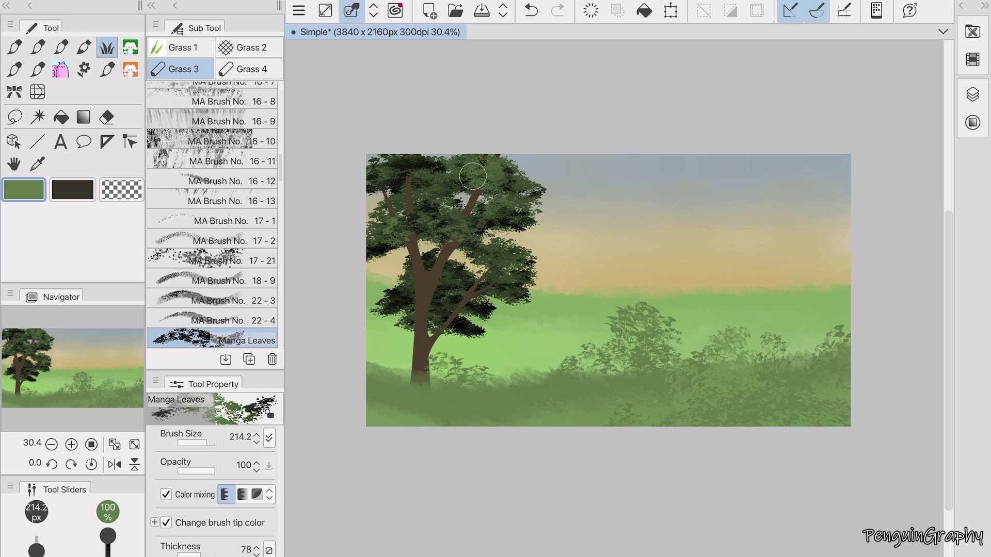
mouse_move(460, 279)
left_mouse_down()
mouse_move(441, 267)
mouse_move(440, 281)
mouse_move(456, 284)
mouse_move(477, 315)
mouse_move(466, 292)
mouse_move(492, 294)
mouse_move(498, 262)
mouse_move(495, 281)
mouse_move(456, 314)
mouse_move(449, 306)
mouse_move(470, 309)
mouse_move(411, 309)
mouse_move(448, 300)
left_mouse_up()
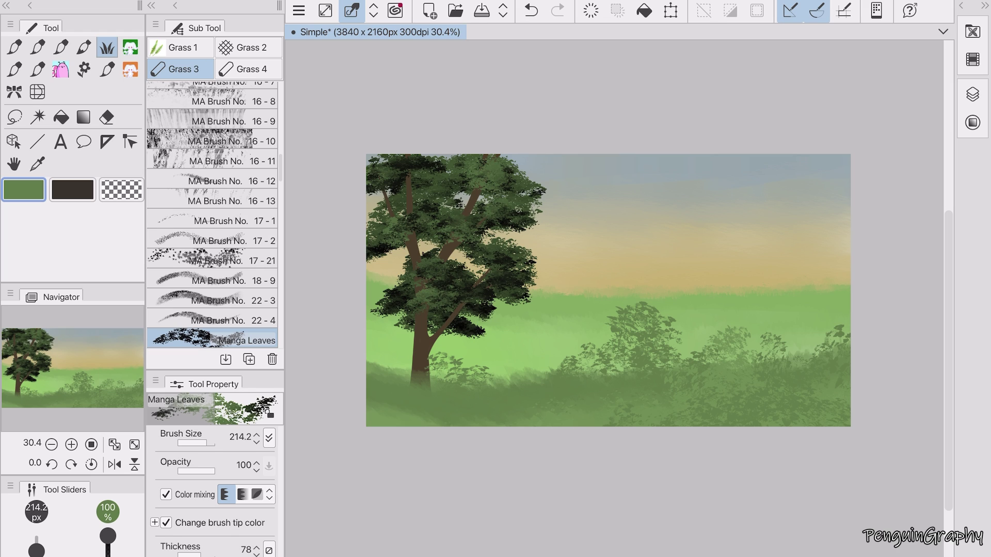
Duplicate the foreground bush layer and merge the copy down to strengthen the bushes.
left_click(973, 94)
left_click(828, 25)
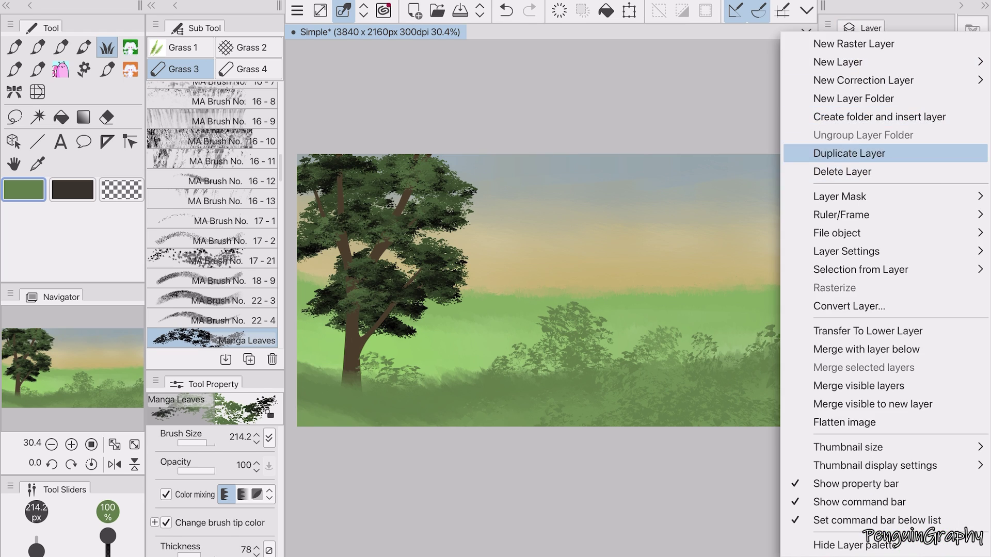
left_click(849, 153)
left_click(896, 444)
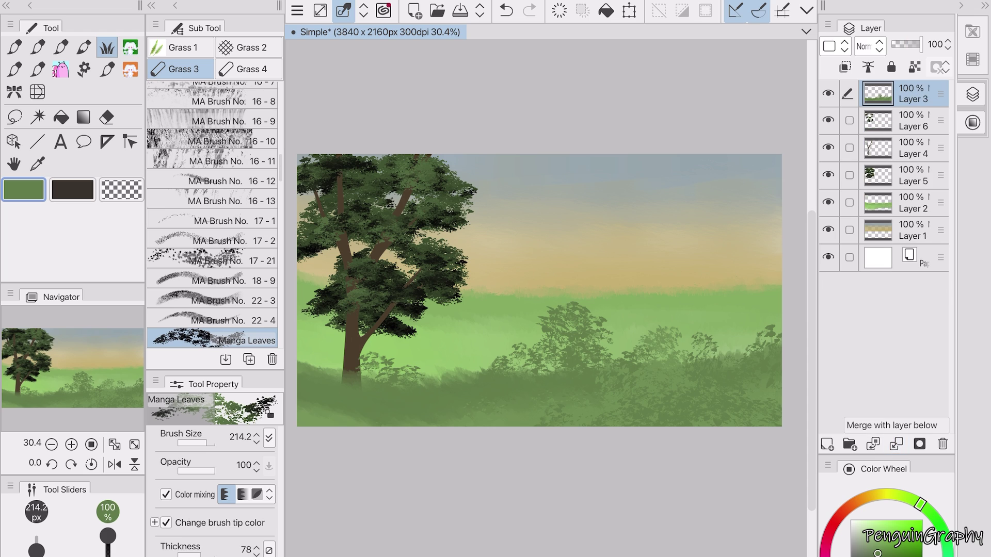
Add a new layer above the foreground bushes and set the drawing colour to a soft red.
left_click(827, 444)
left_click(973, 94)
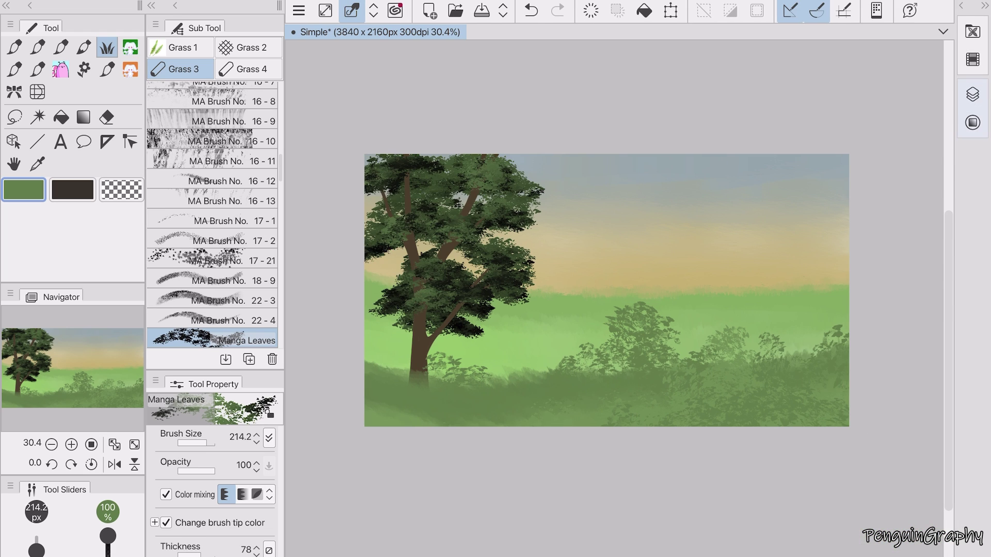
left_click(973, 94)
left_click_drag(878, 542, 869, 534)
left_click(972, 94)
scroll(606, 289, "up", 2)
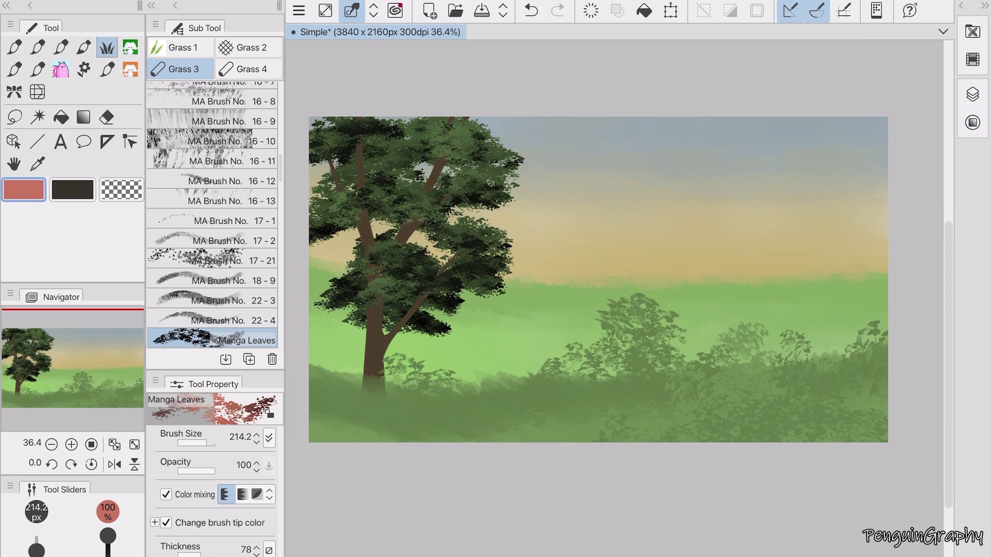
Try out the Flower 4 brushes, undo the test marks and select the yellow 福寿草 flower brush.
left_click(130, 69)
left_click(84, 69)
key("ctrl+z")
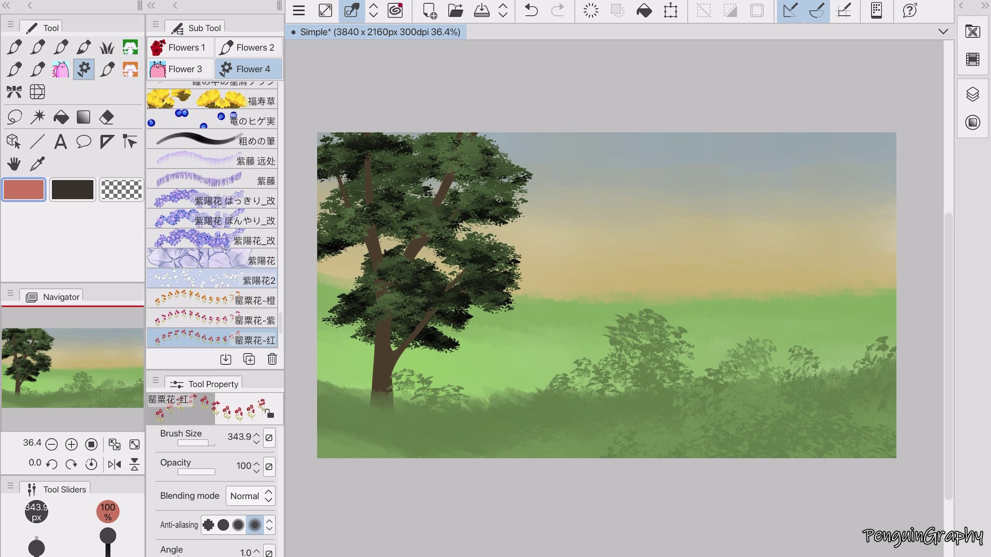
left_click(211, 280)
scroll(212, 217, "up", 3)
left_click(212, 277)
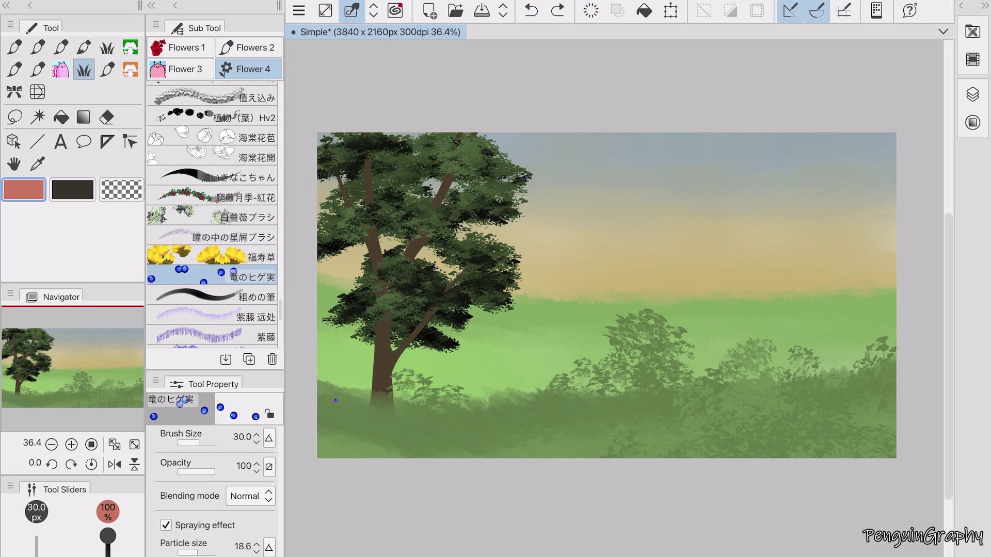
left_click(212, 257)
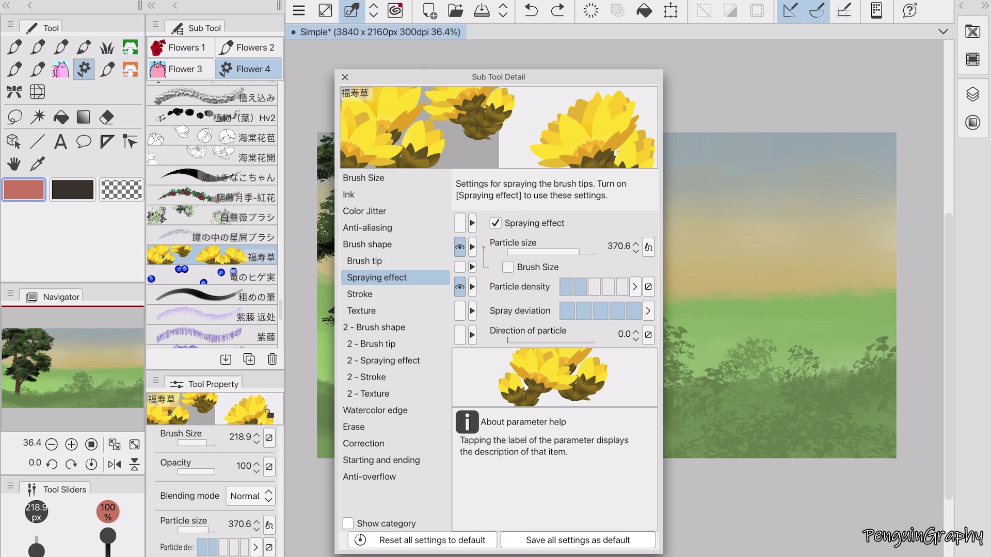
Set the flower brush's particle size to 41.8 with pen pressure control, and adjust the particle direction's dynamics.
left_click_drag(588, 251, 551, 252)
left_click(648, 247)
left_click(648, 291)
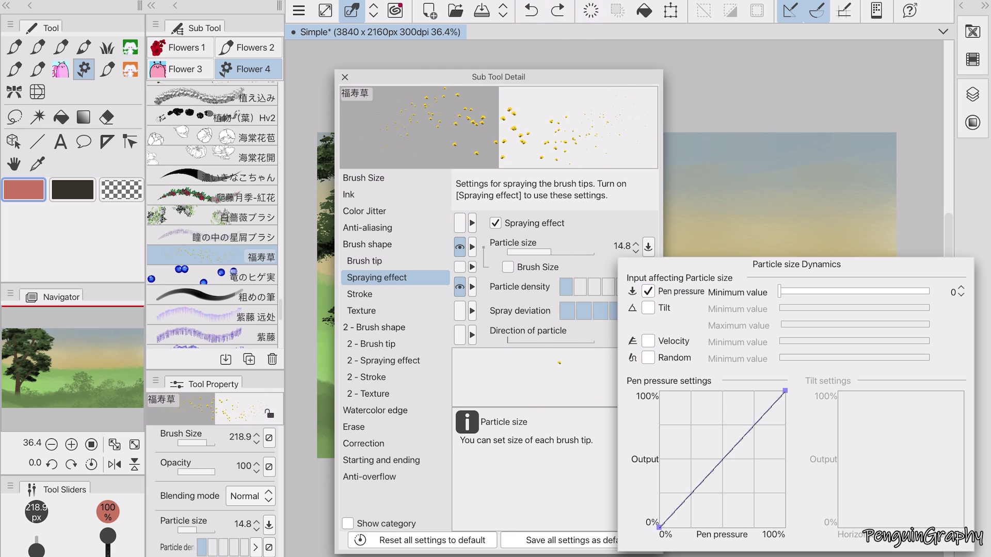
left_click(560, 252)
left_click(648, 334)
left_click(649, 396)
Adjust the flower brush's stroke gap and repeat method.
left_click(360, 293)
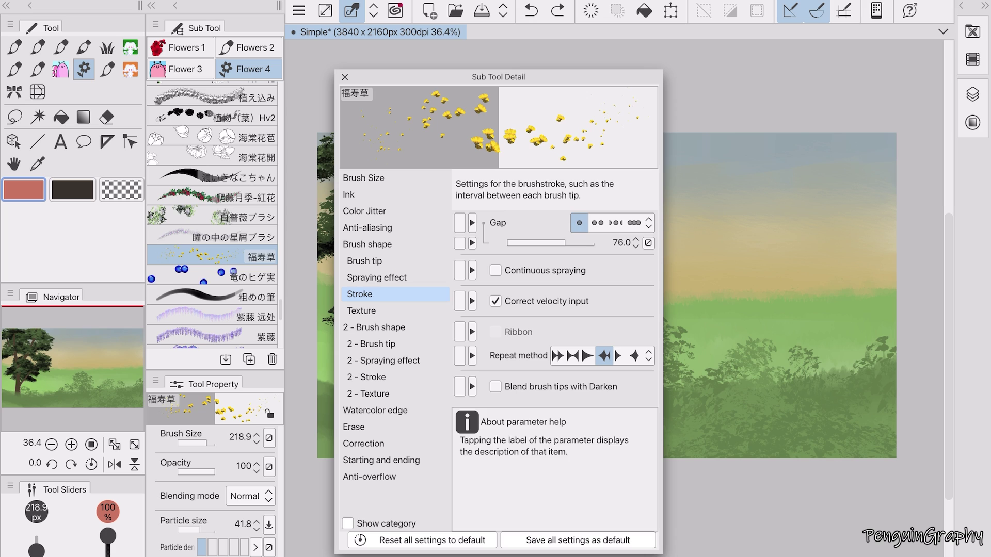
left_click(518, 355)
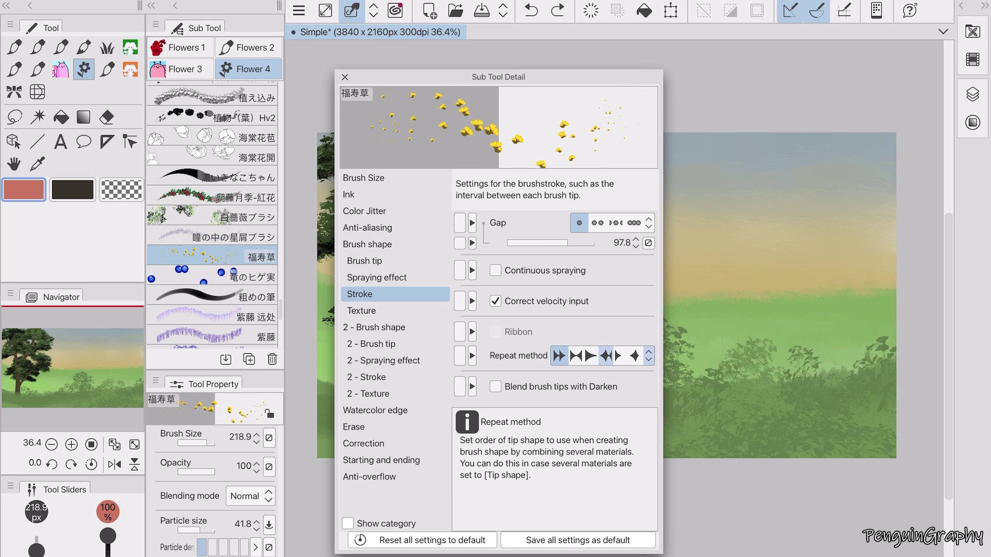
left_click(545, 270)
left_click(497, 222)
Link the flower brush's size and opacity to pen pressure and close its detailed settings.
left_click(363, 177)
left_click(511, 218)
left_click(648, 223)
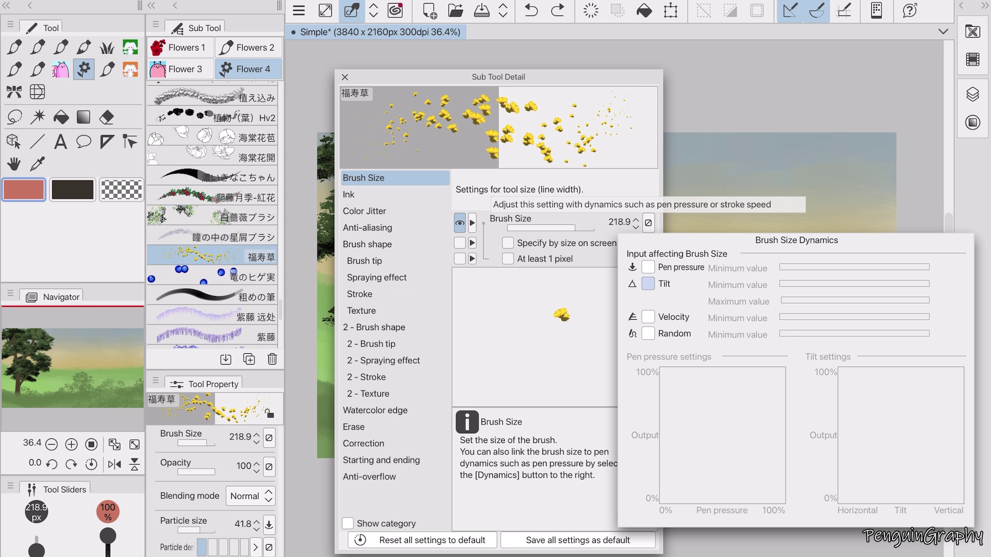
left_click(648, 204)
left_click(348, 194)
left_click(505, 219)
left_click(648, 223)
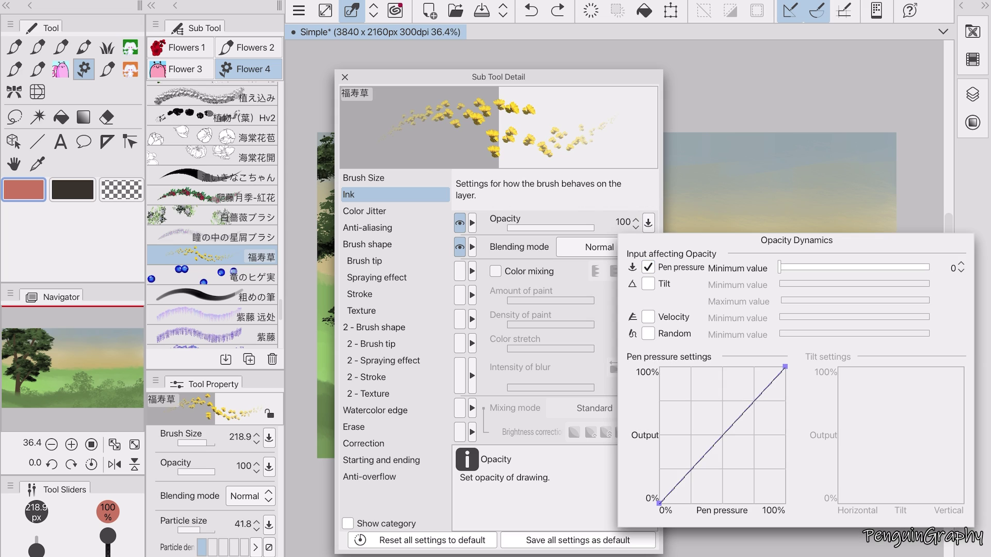
left_click(648, 223)
left_click(344, 76)
Paint yellow flower clusters beneath the tree, over the bushes and across the right foreground, using particle sizes from 41.8 to 73.7.
left_click_drag(345, 407, 386, 405)
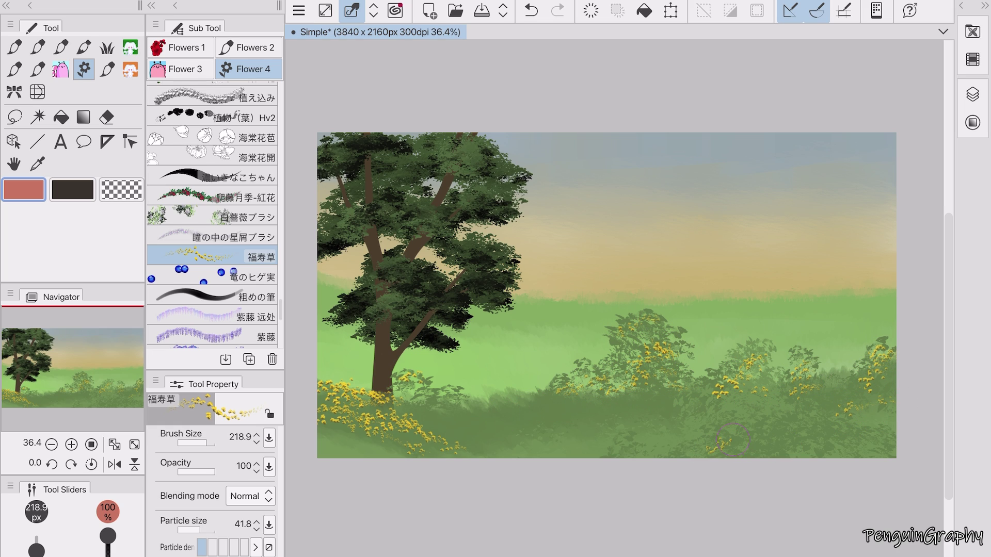
mouse_move(821, 421)
left_mouse_down()
mouse_move(892, 404)
mouse_move(843, 434)
mouse_move(767, 431)
mouse_move(817, 412)
mouse_move(793, 445)
mouse_move(763, 448)
mouse_move(848, 418)
left_mouse_up()
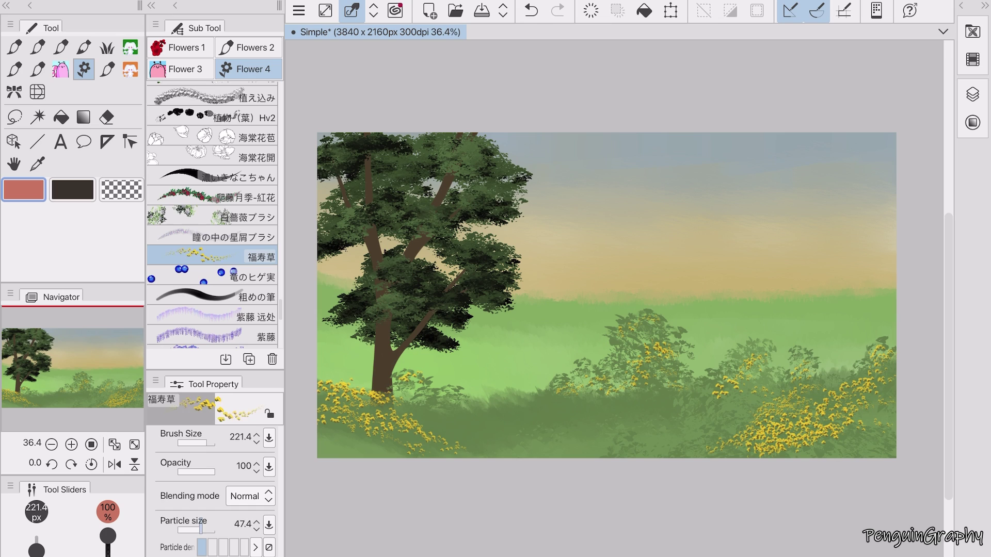
mouse_move(751, 436)
left_mouse_down()
mouse_move(775, 429)
mouse_move(810, 445)
left_mouse_up()
mouse_move(825, 403)
left_mouse_down()
mouse_move(888, 364)
mouse_move(862, 356)
left_mouse_up()
mouse_move(359, 397)
left_mouse_down()
mouse_move(376, 420)
mouse_move(394, 401)
left_mouse_up()
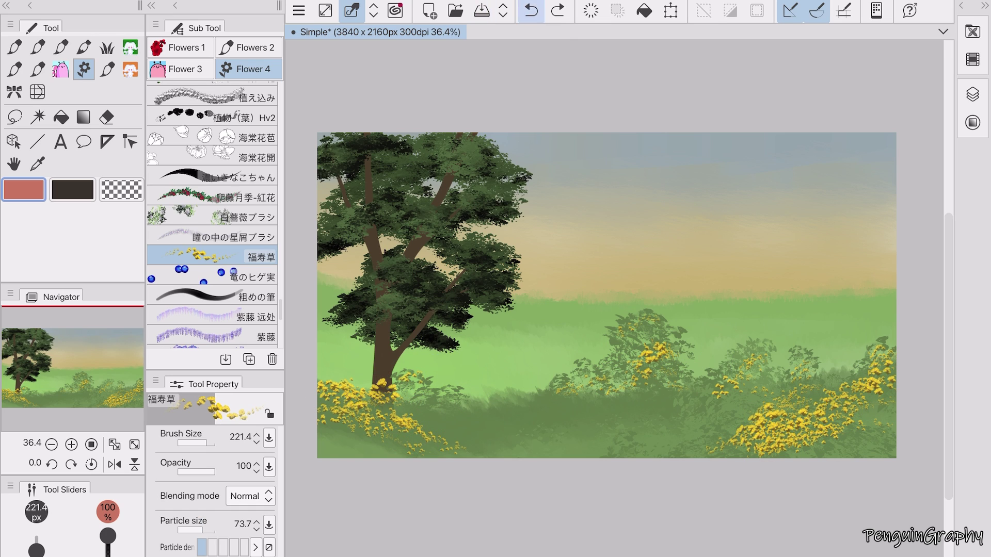
scroll(670, 454, "up", 1)
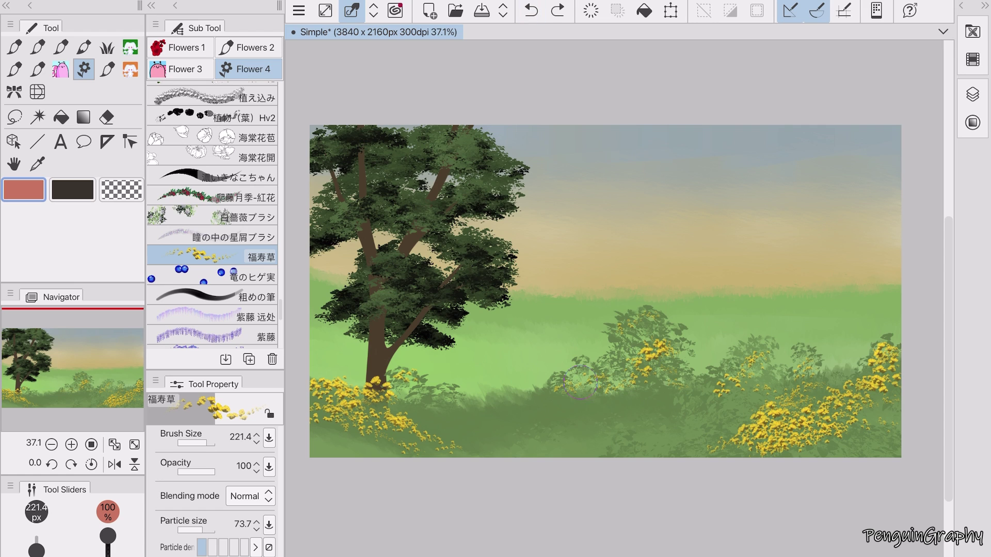
scroll(660, 320, "down", 1)
Try to tint the flowers red by locking the layer's transparent pixels and painting with colour mixing and an amount of paint of 91.
left_click(973, 94)
left_click(915, 67)
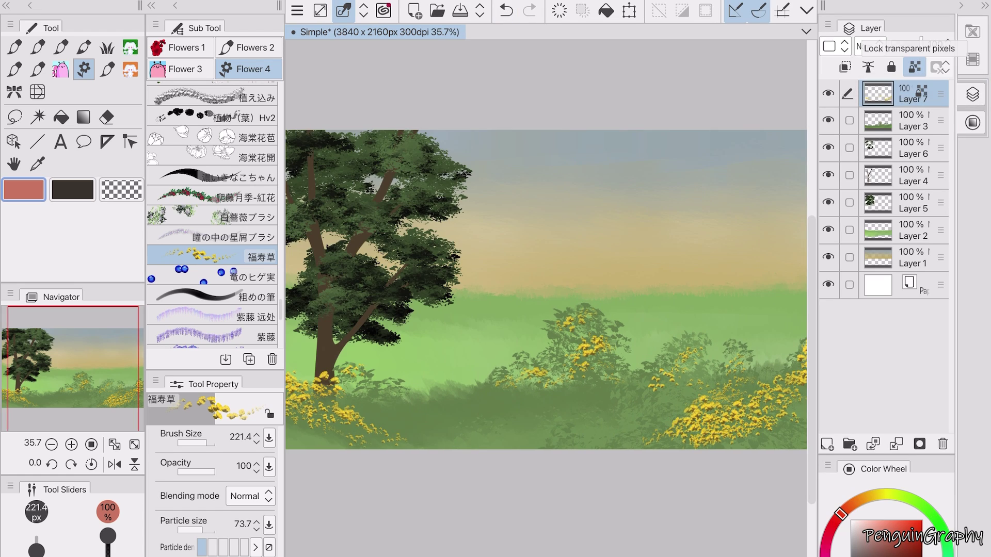
left_click(269, 413)
left_click(495, 271)
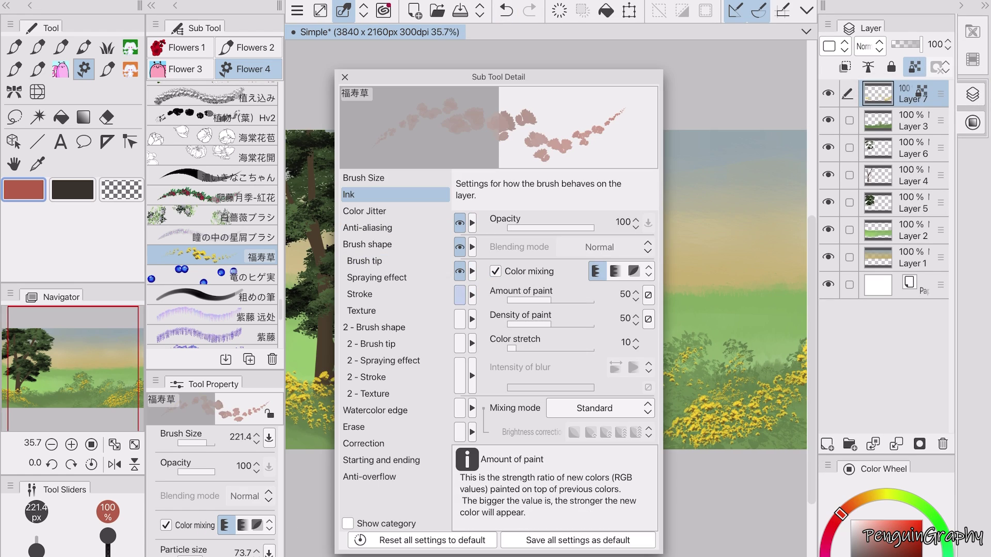
left_click(540, 300)
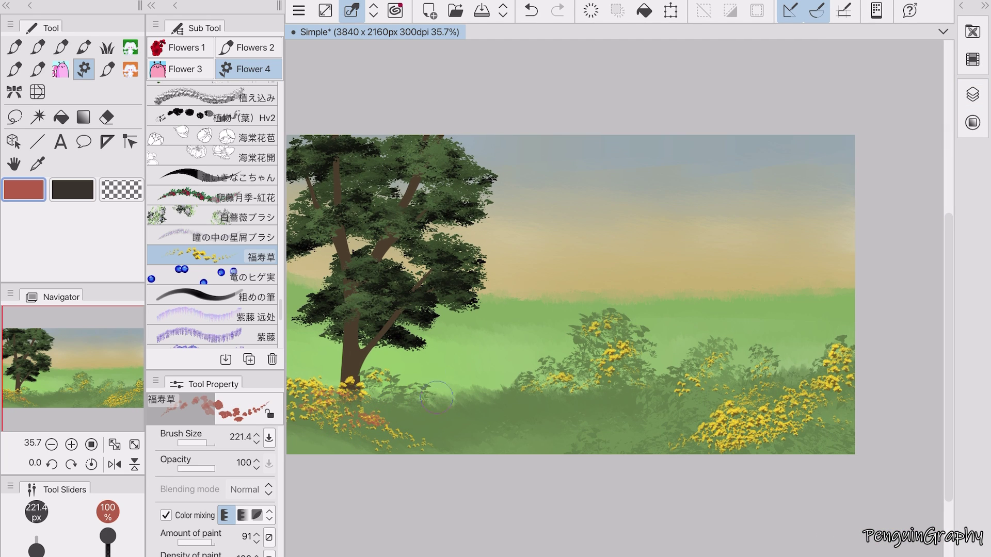
left_click(531, 10)
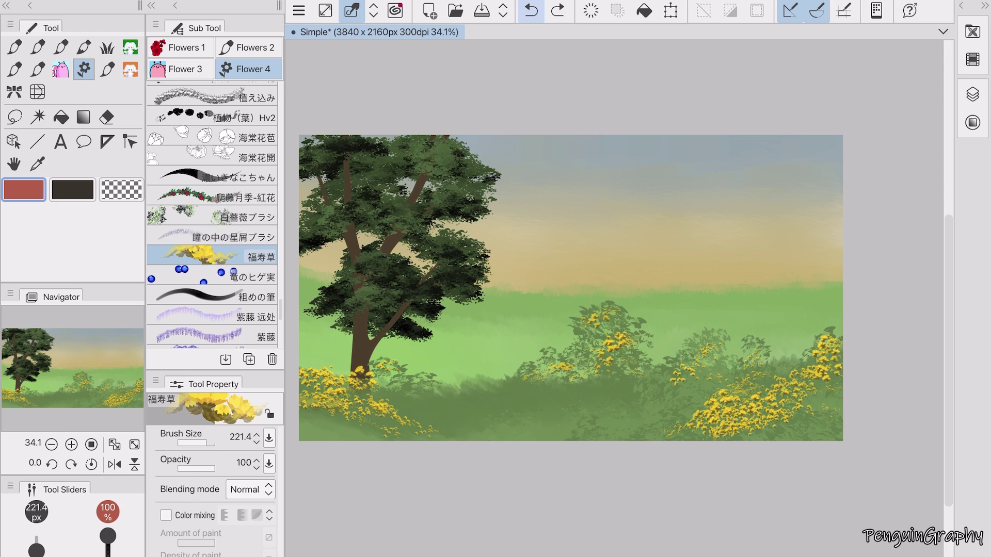
Paint additional yellow flowers beneath the existing clusters along the lower foreground and bushes, undoing the unwanted strokes.
mouse_move(309, 392)
left_mouse_down()
mouse_move(330, 390)
mouse_move(394, 437)
left_mouse_up()
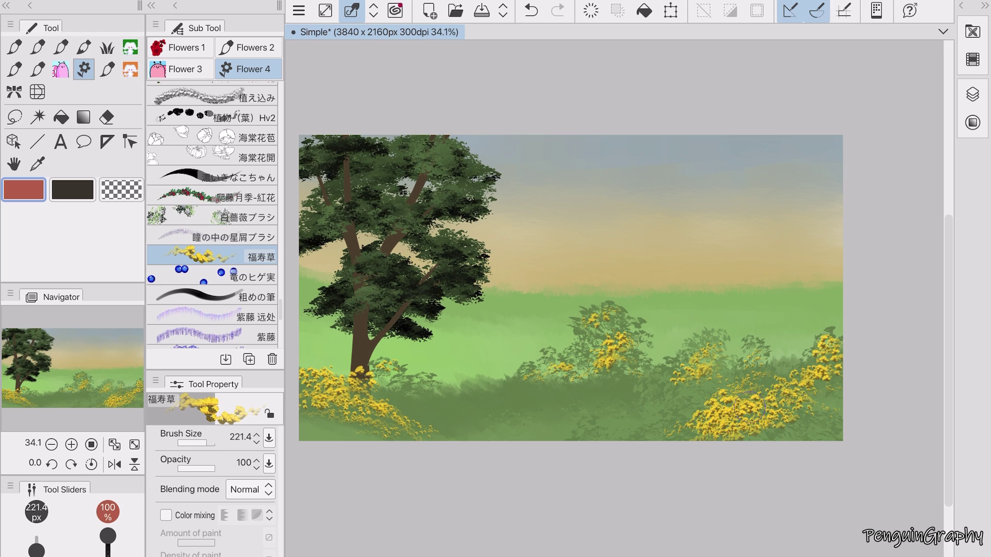
left_click(531, 10)
left_click_drag(731, 379, 789, 396)
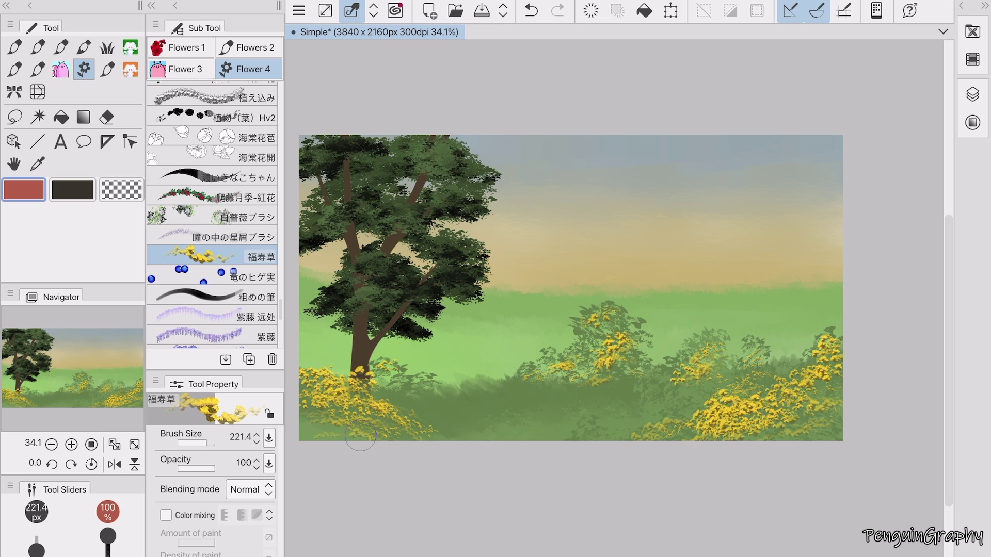
left_click(531, 10)
left_click(531, 11)
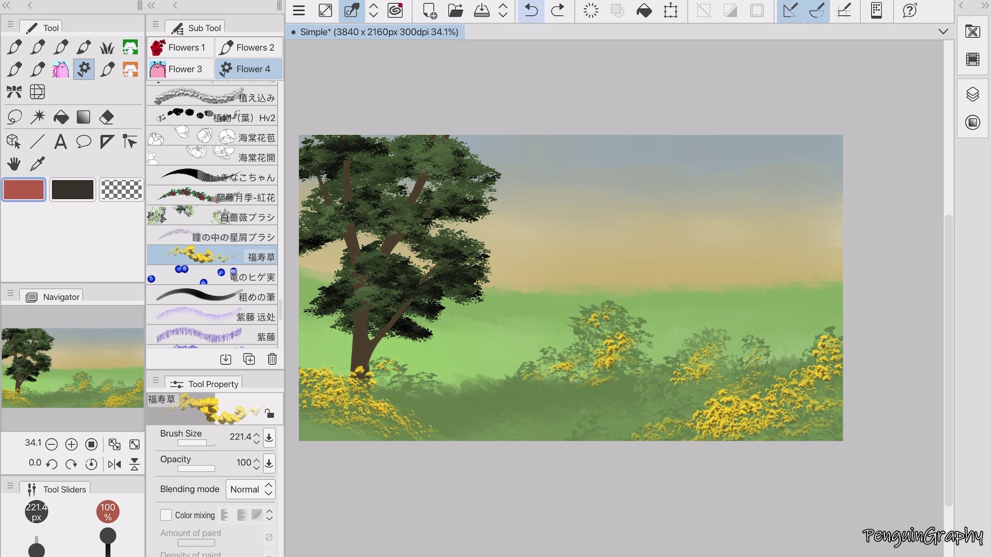
left_click(531, 10)
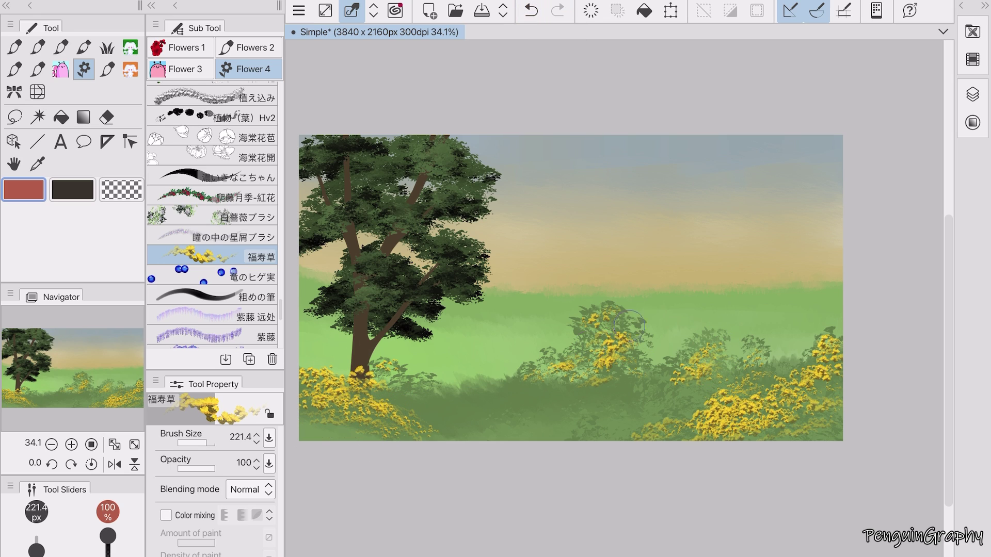
scroll(629, 325, "up", 1)
Shift the hue of the lower flower layer, Layer 8, by -21 to make its flowers orange.
left_click(972, 94)
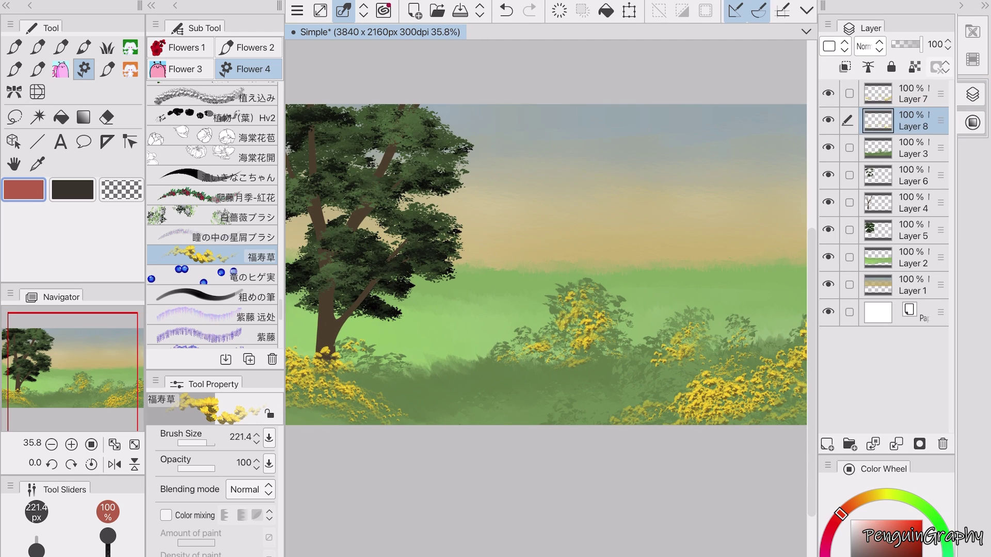
left_click(152, 5)
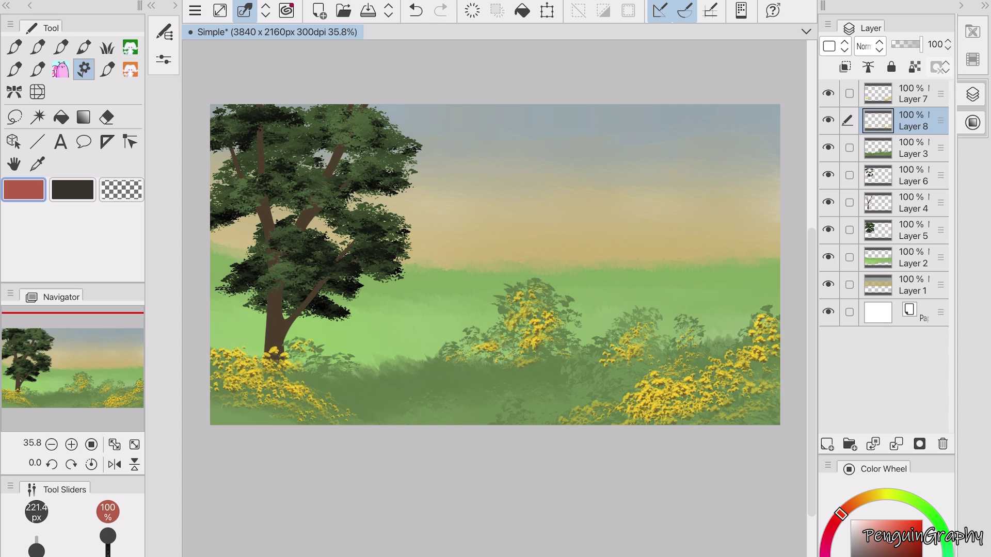
key("ctrl+u")
mouse_move(477, 525)
left_mouse_down()
mouse_move(515, 525)
mouse_move(451, 525)
mouse_move(460, 525)
left_mouse_up()
left_click(672, 498)
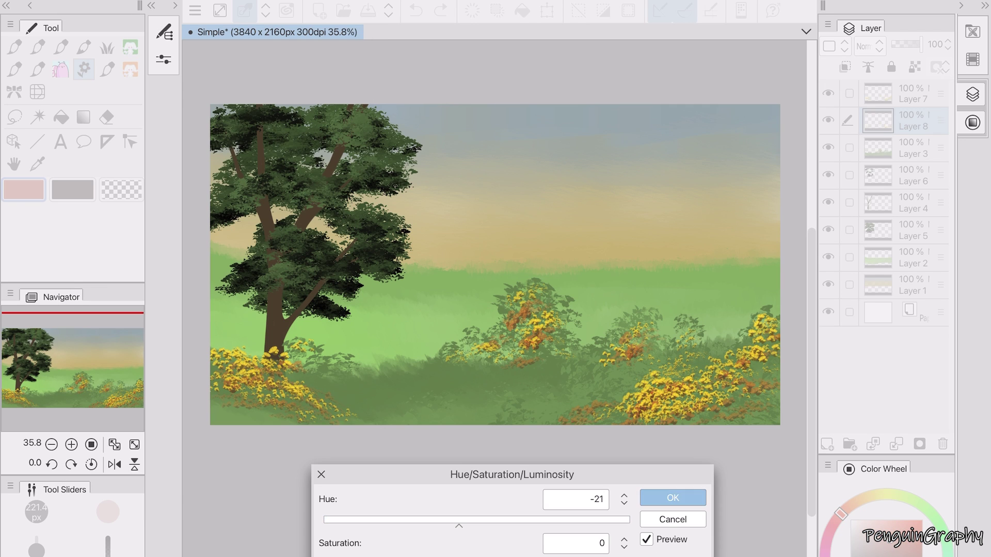
Duplicate the orange flower layer and merge the copies back into Layer 8 to strengthen its colour.
key("e")
left_click(828, 24)
left_click(850, 152)
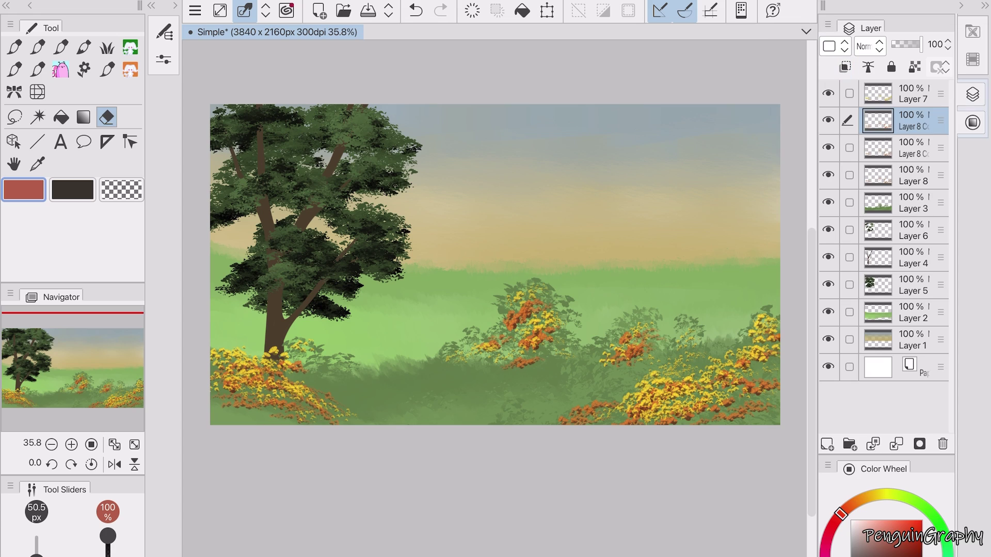
left_click(896, 444)
Select the upper flower layer, Layer 7, and shift its hue by -58 to make its flowers crimson pink.
left_click(908, 94)
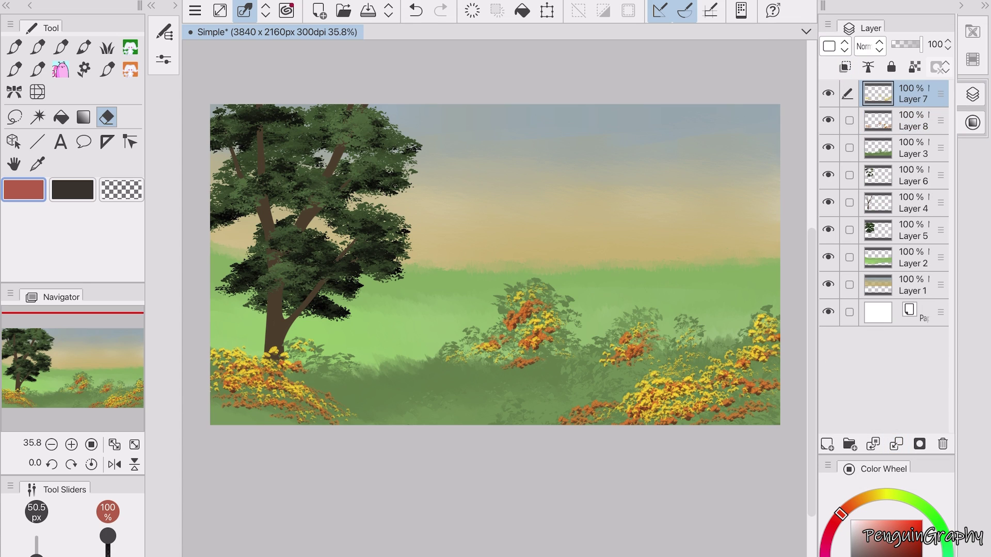
left_click(194, 10)
left_click(177, 336)
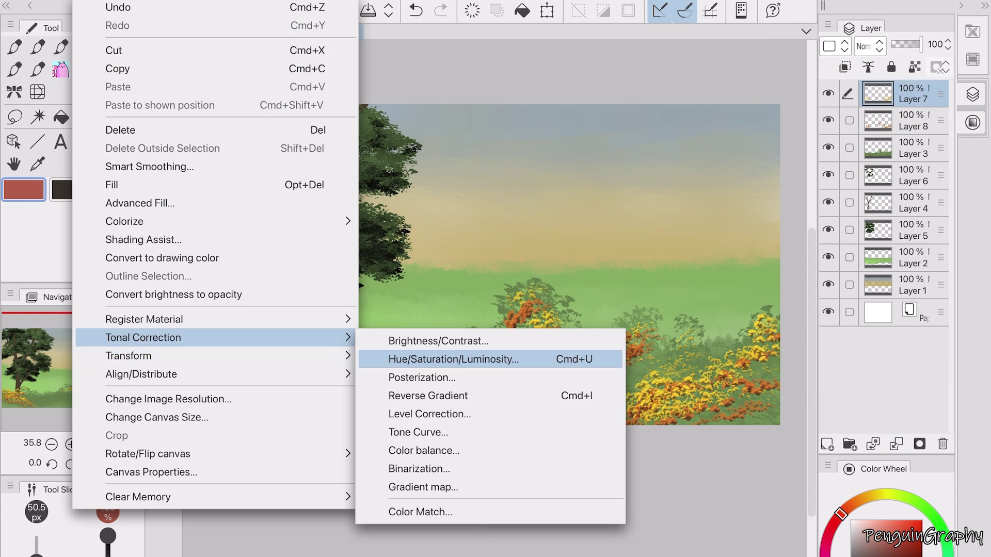
left_click(432, 354)
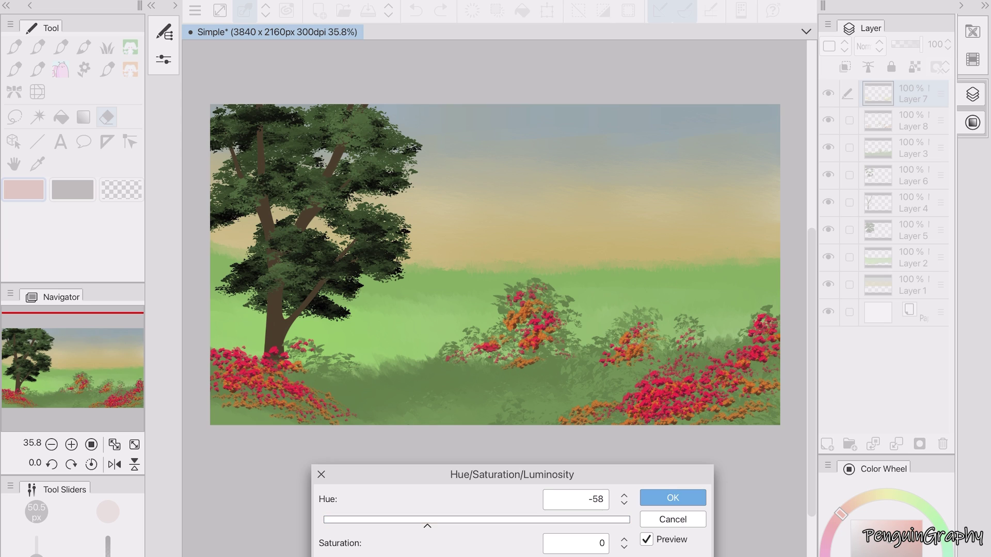
key("Return")
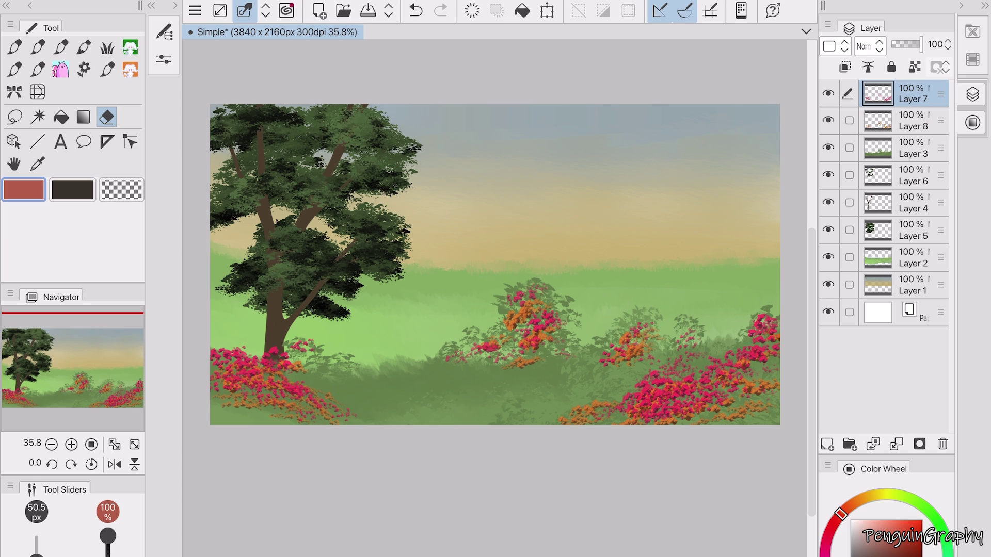
Add a new top layer and paint a muted reddish-brown wash over the whole scene with a very large brush at 36% opacity.
left_click(961, 5)
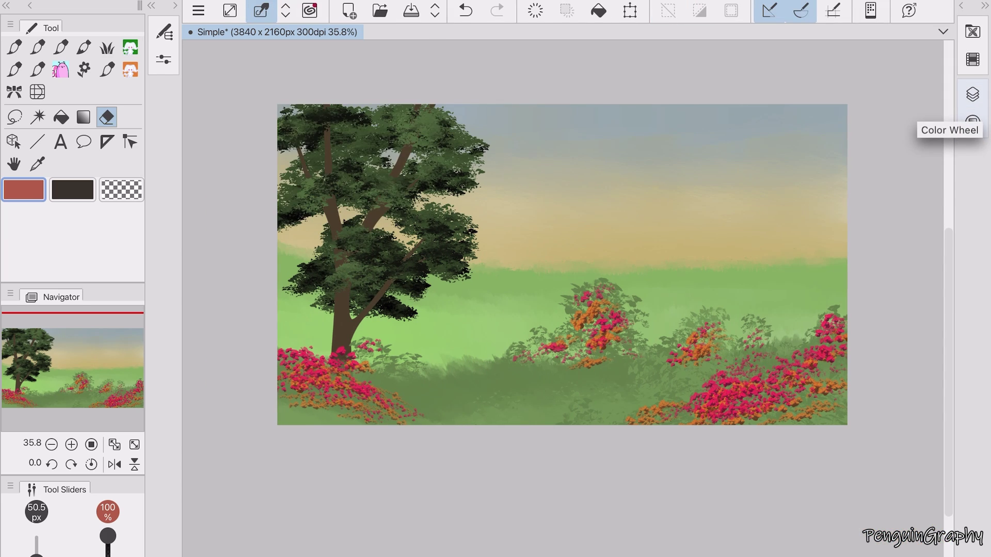
left_click(973, 120)
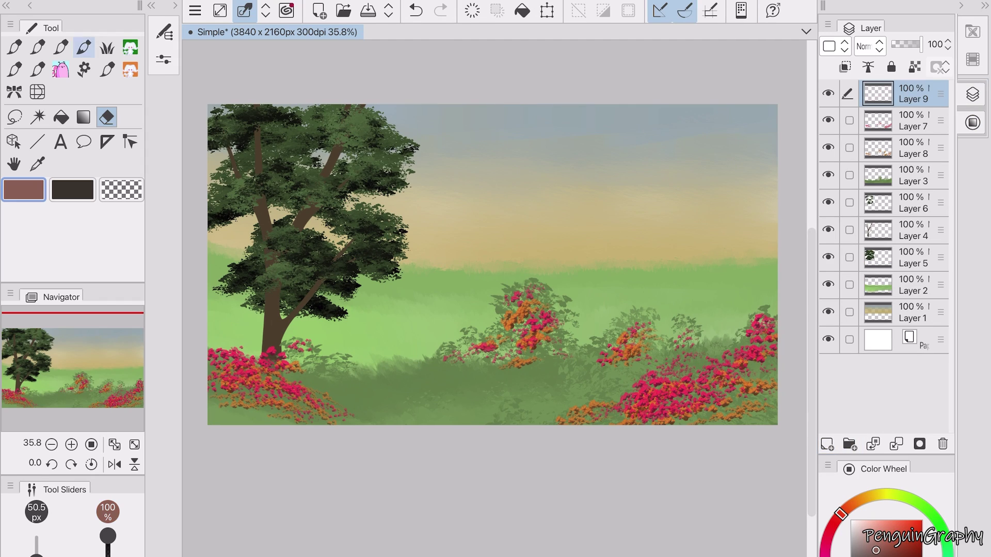
left_click(61, 47)
mouse_move(289, 216)
left_mouse_down()
mouse_move(530, 138)
mouse_move(722, 155)
left_mouse_up()
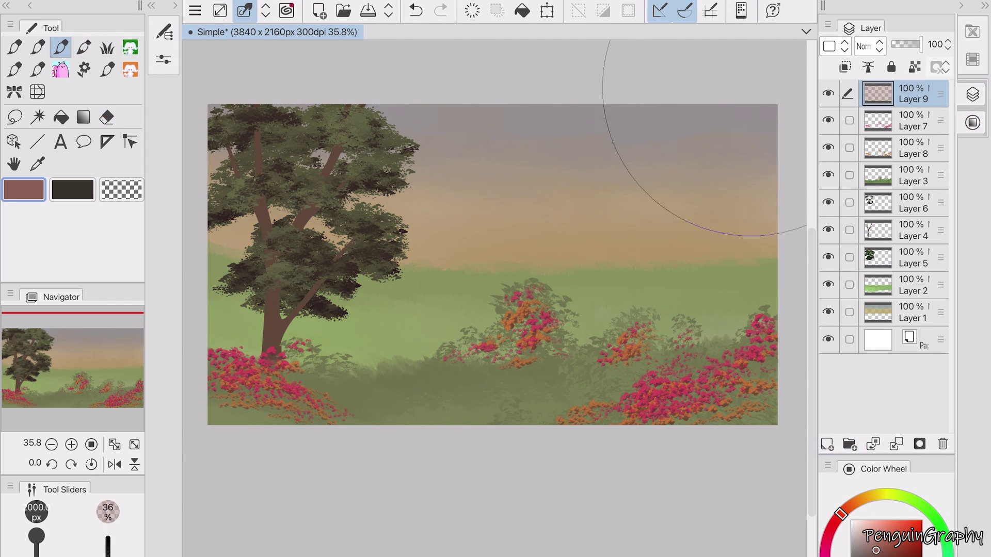
Finish the reddish-brown wash over the scene and set its layer, Layer 9, to Overlay blending at 67% opacity.
left_click_drag(751, 88, 392, 195)
left_click(870, 46)
left_click(878, 265)
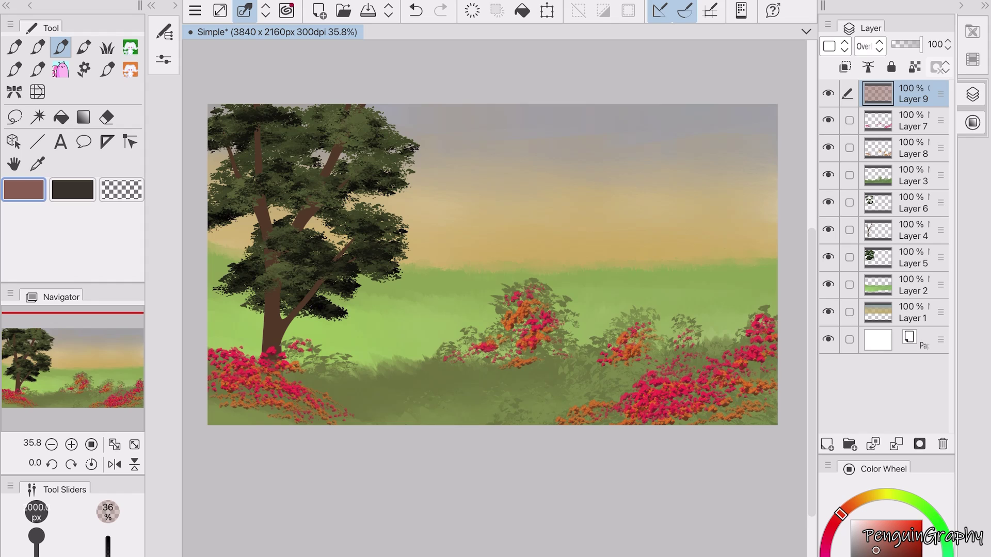
left_click_drag(920, 44, 912, 44)
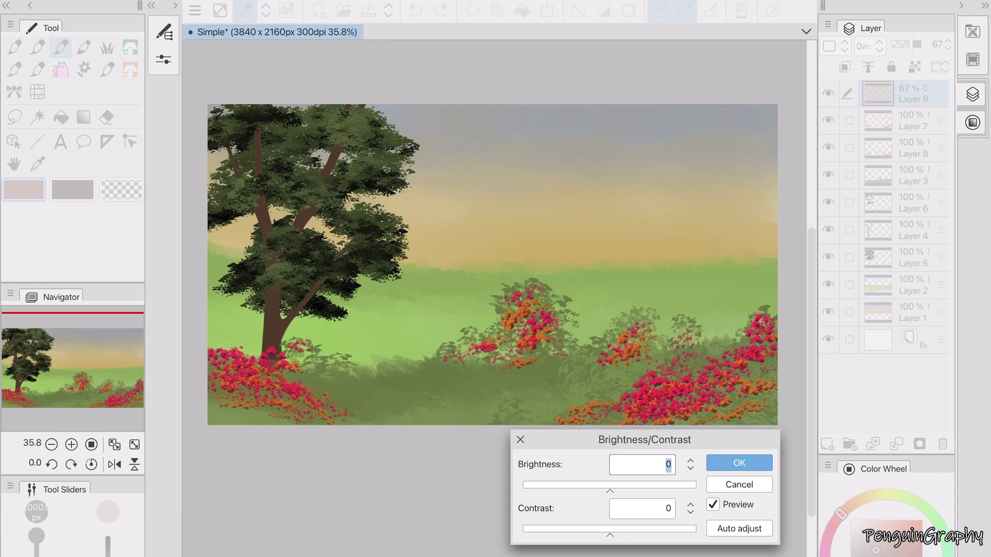
Adjust the wash layer's Brightness/Contrast, setting contrast to 36 and lowering the brightness.
left_click(640, 508)
type("36")
left_click_drag(609, 488, 584, 488)
key("Return")
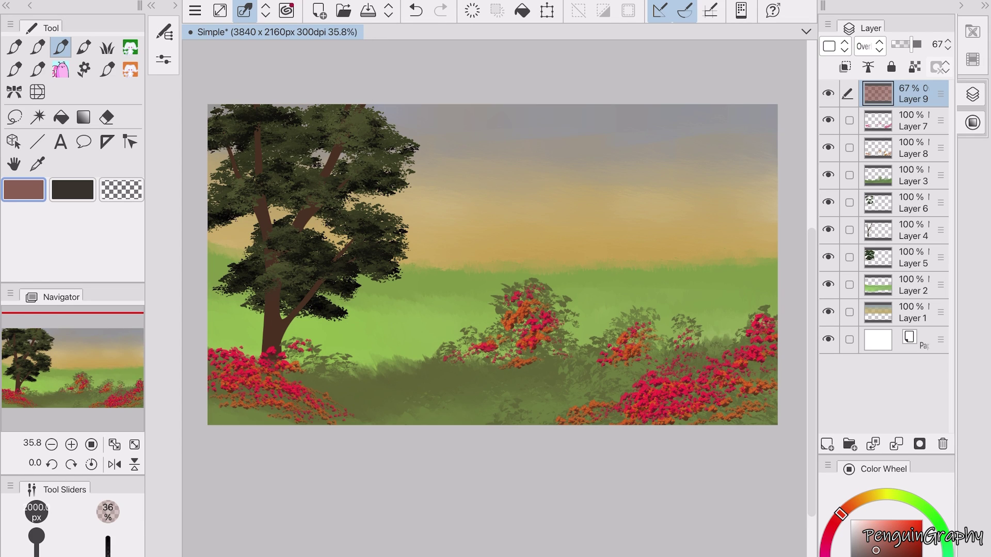
Shift the hue of the sky layer, Layer 1, by -6 with saturation at 0.
left_click(877, 312)
right_click(343, 336)
left_click(439, 371)
type("10")
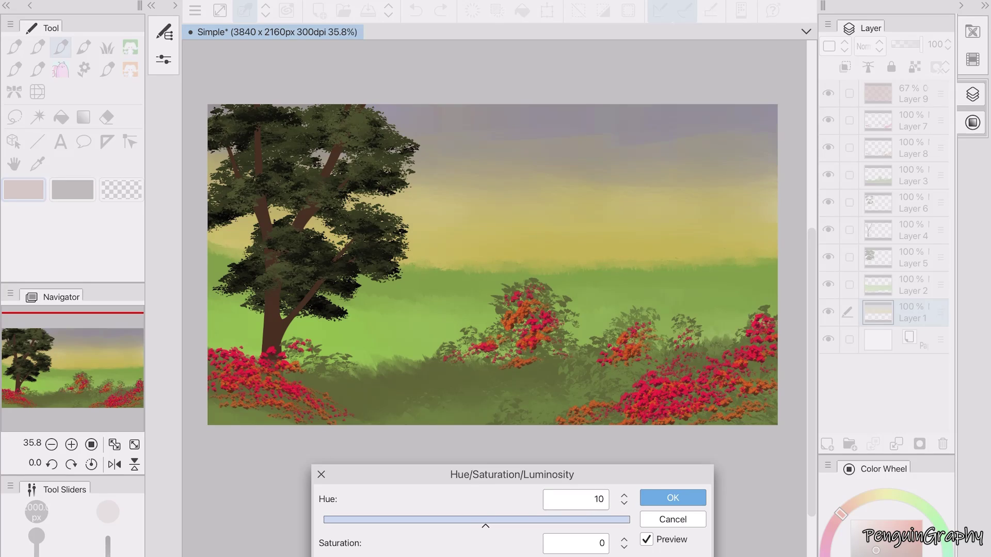
type("-6")
key("Tab")
type("-15")
key("BackSpace")
key("BackSpace")
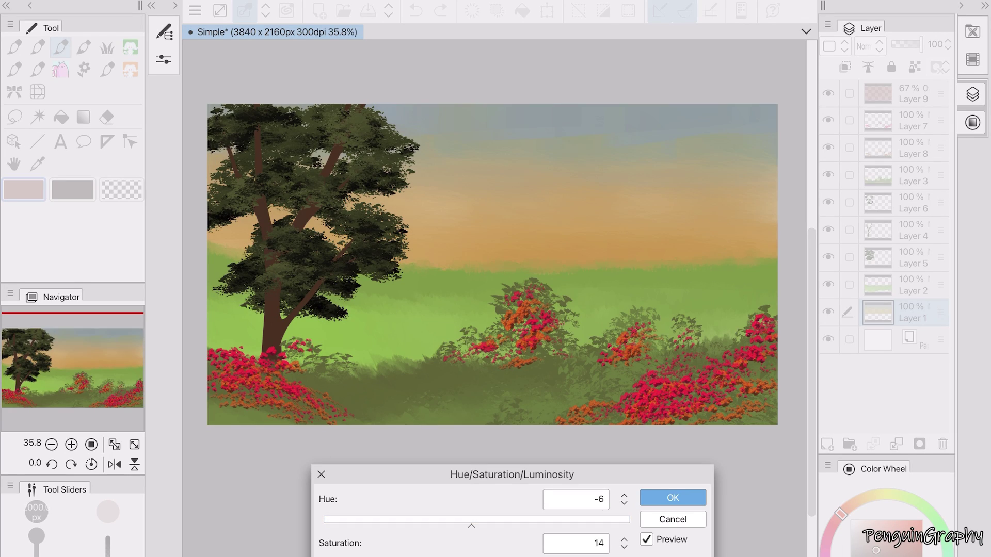
type("0")
key("Return")
Lock transparency on the trunk layer, Layer 4, and paint highlights in a sampled sky orange along the branches with the 73.7 px Smooth brush.
left_click(914, 285)
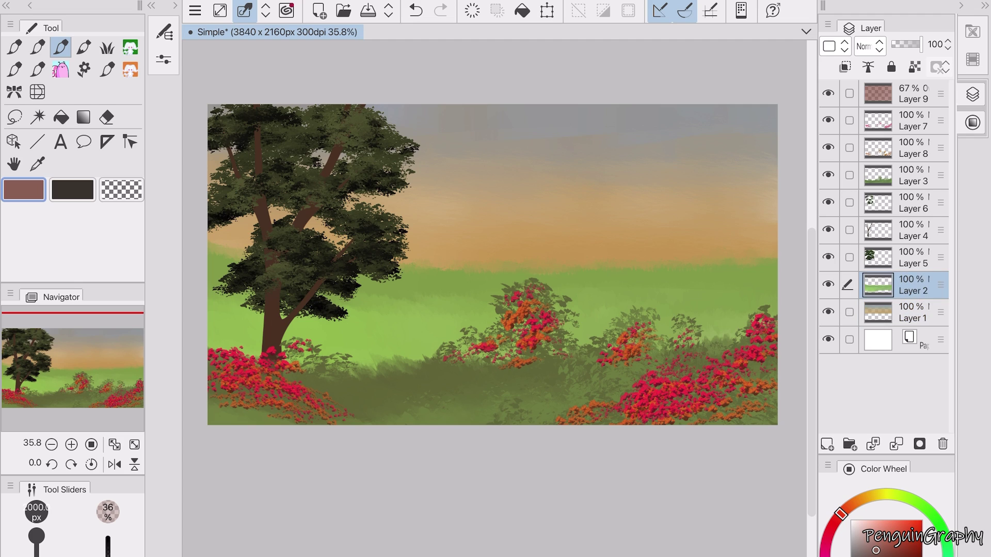
left_click(914, 176)
left_click(914, 230)
left_click(915, 67)
left_click(516, 237, "alt")
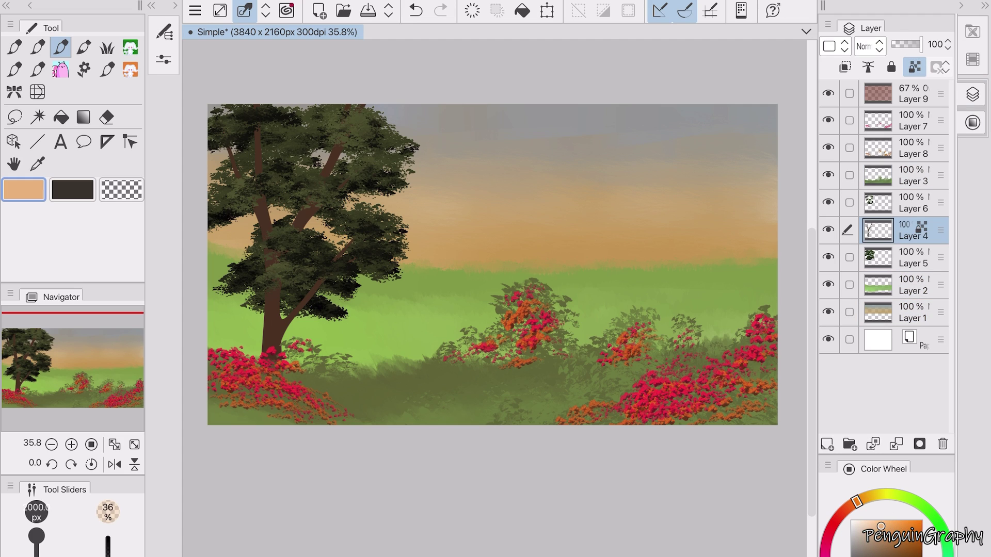
left_click(165, 32)
key("p")
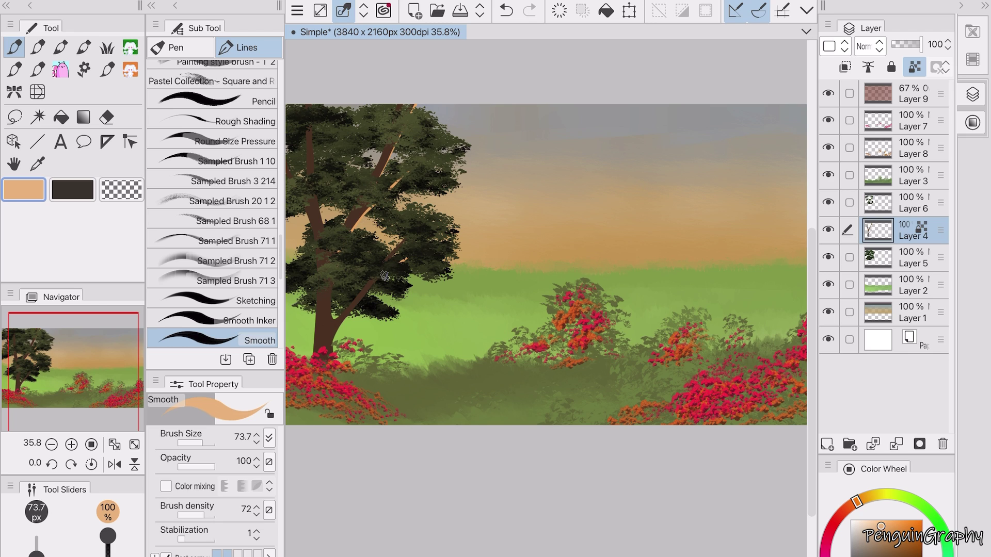
mouse_move(314, 158)
left_mouse_down()
mouse_move(323, 237)
mouse_move(330, 207)
left_mouse_up()
scroll(338, 173, "down", 2)
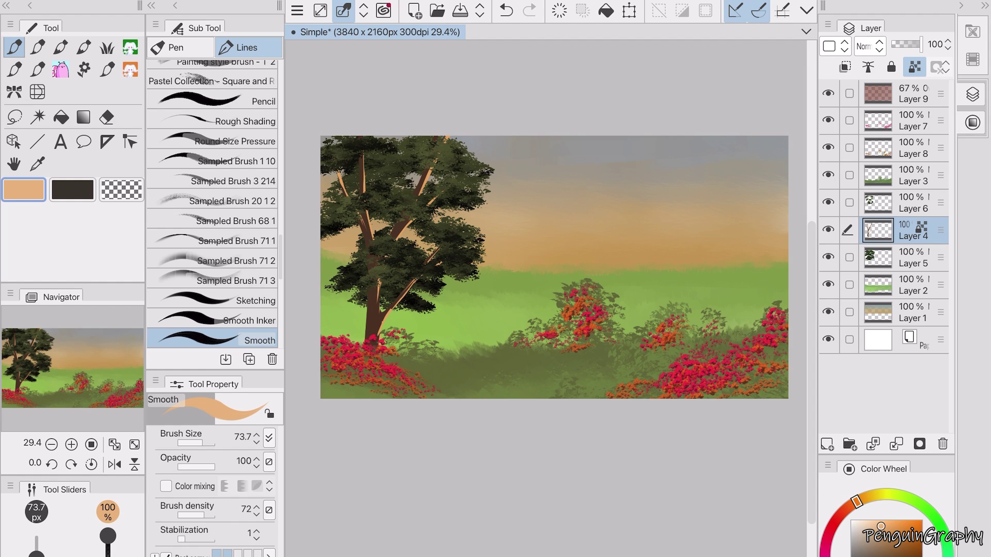
Choose the MA Brush No. 10-10 and soften the orange highlights into the trunk and branches.
key("b")
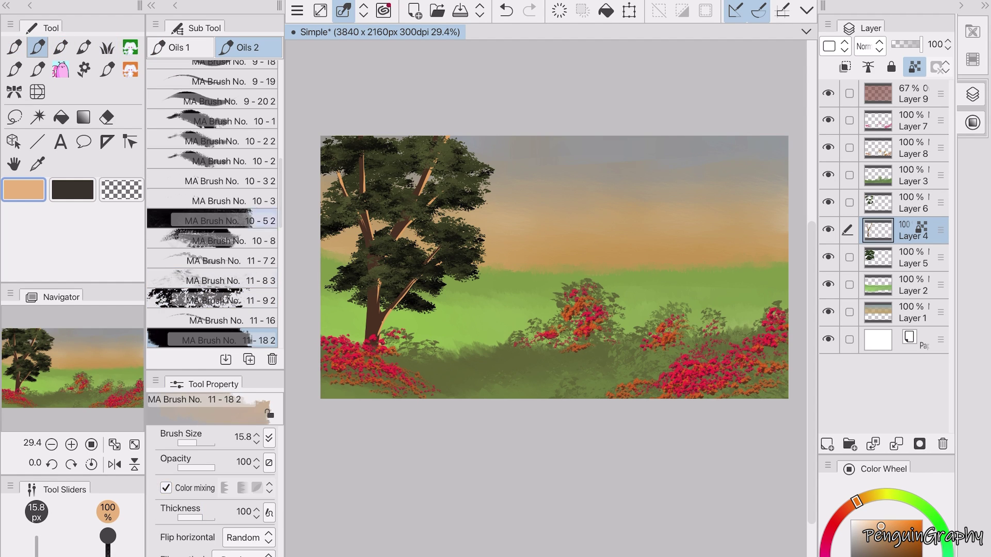
left_click(212, 301)
scroll(211, 204, "down", 10)
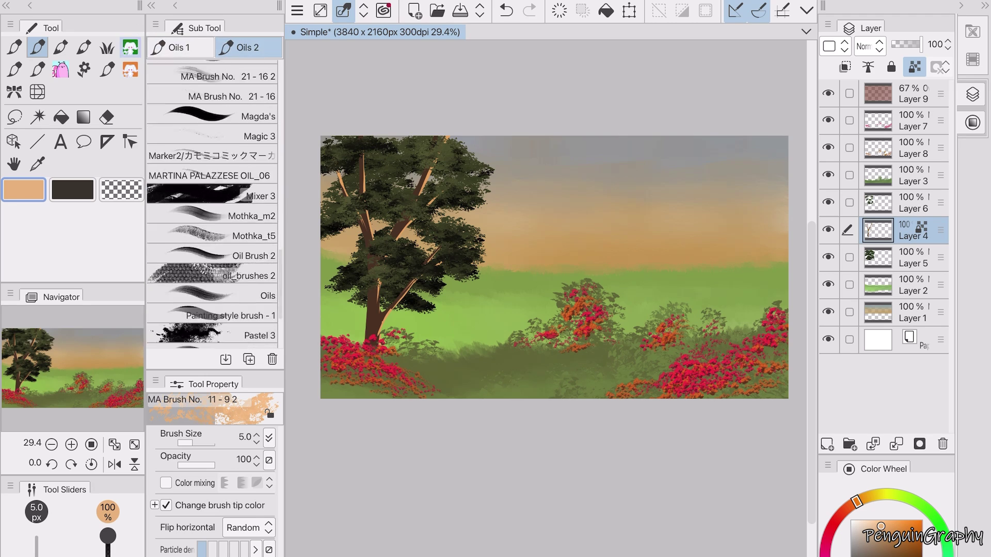
left_click(227, 340)
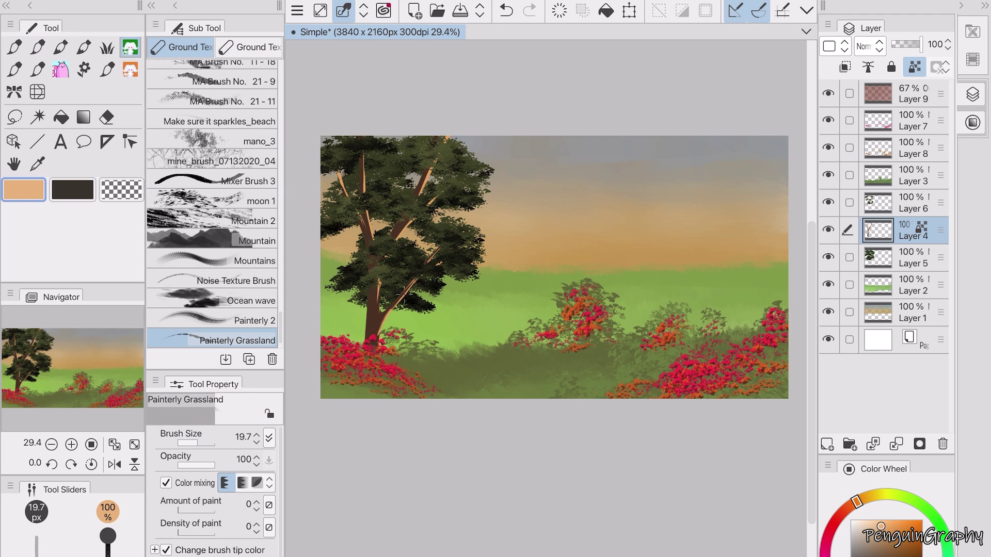
scroll(212, 204, "up", 10)
left_click(232, 247)
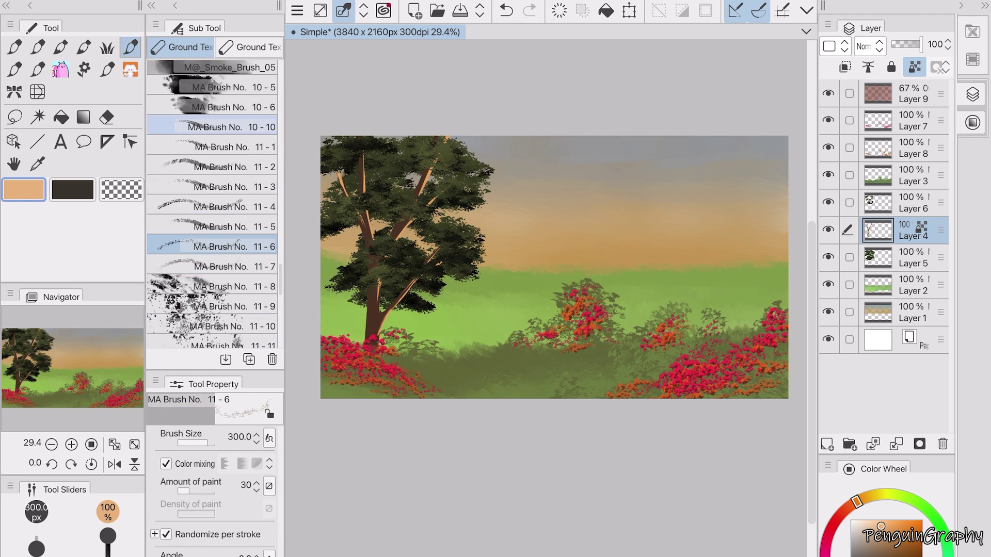
left_click(232, 127)
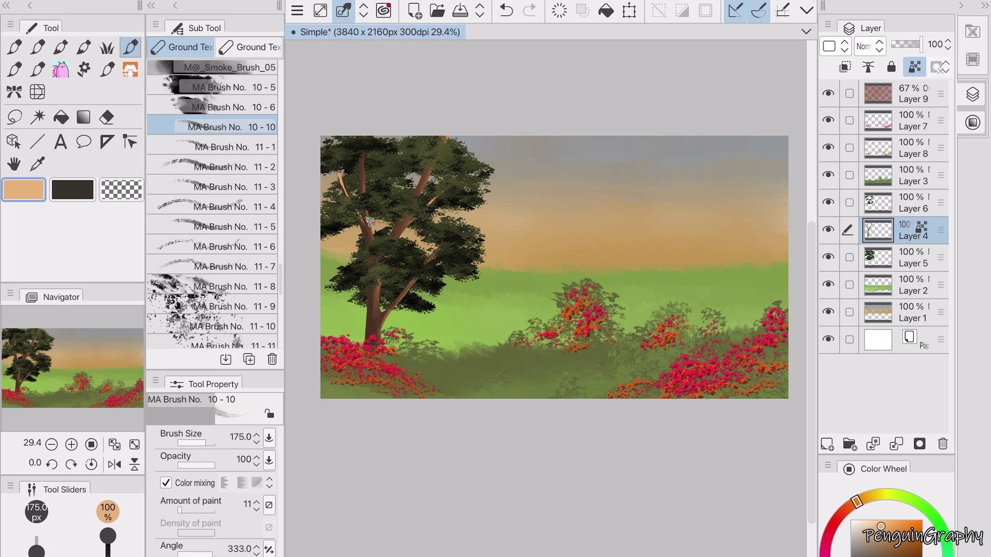
Paint light orange highlights and dark brown shadows on the trunk with colour mixing off, blend them with it on, and save midway.
left_click(166, 483)
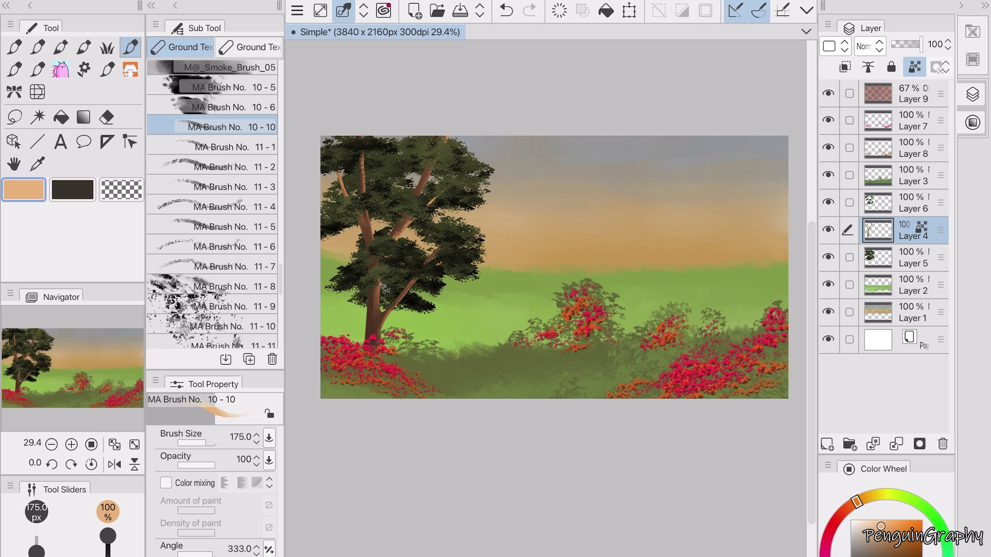
key("ctrl+s")
left_click(166, 484)
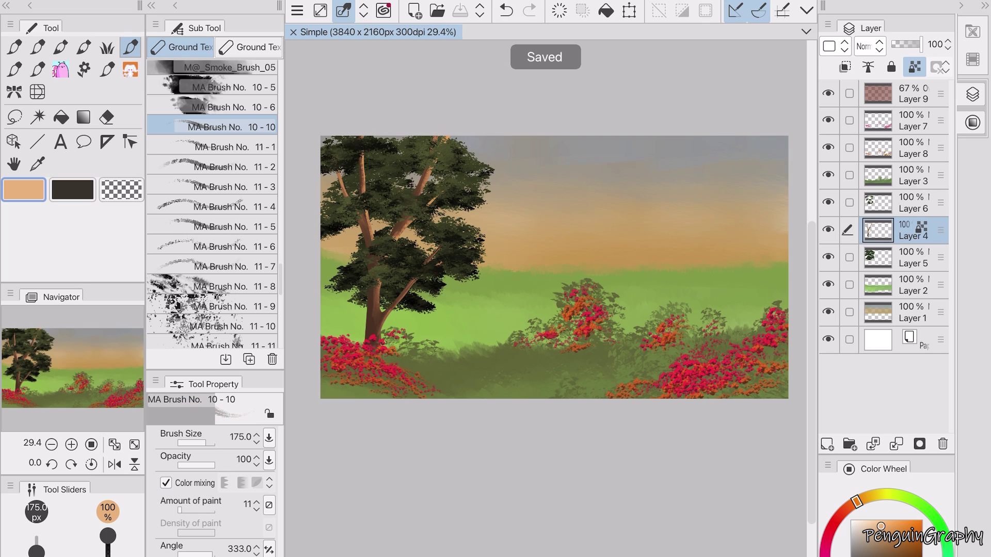
left_click_drag(364, 213, 375, 259)
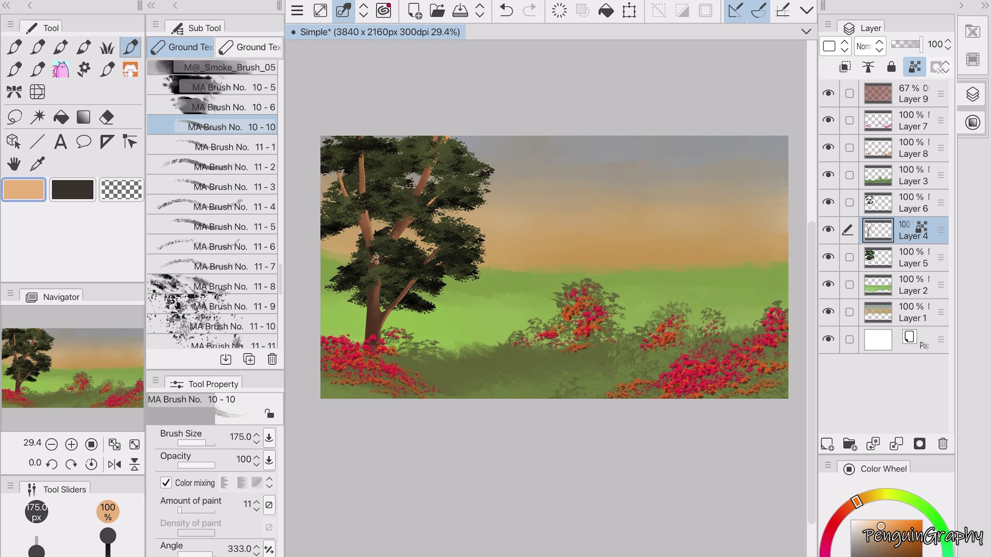
left_click(165, 483)
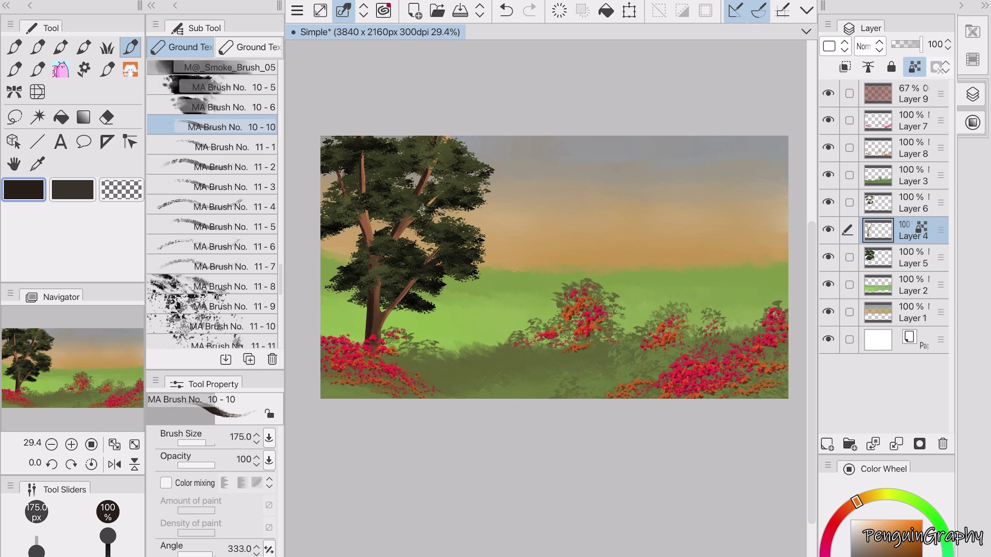
left_click(166, 482)
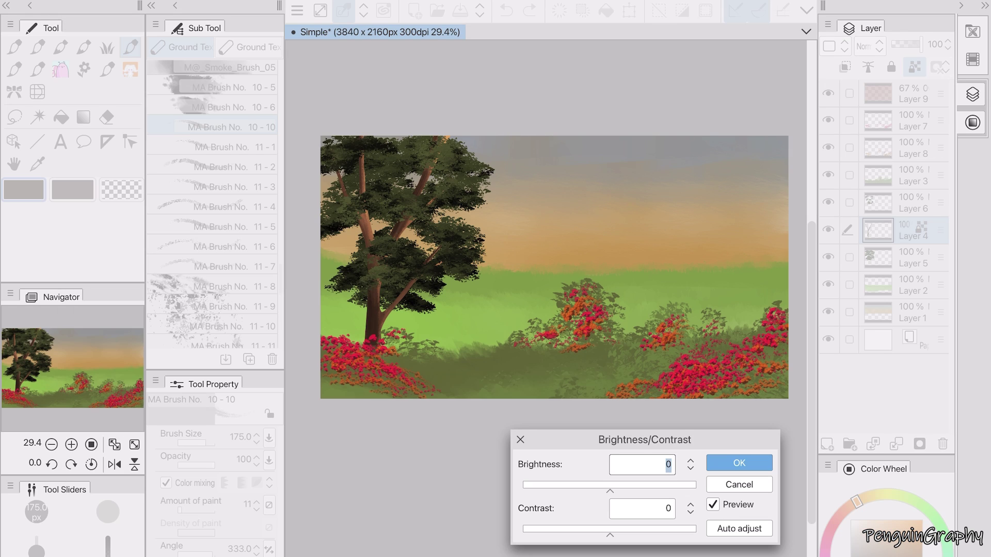
Adjust the trunk layer's Brightness/Contrast to brightness 3 and contrast 13.
left_click_drag(610, 532, 621, 531)
left_click_drag(610, 491, 614, 490)
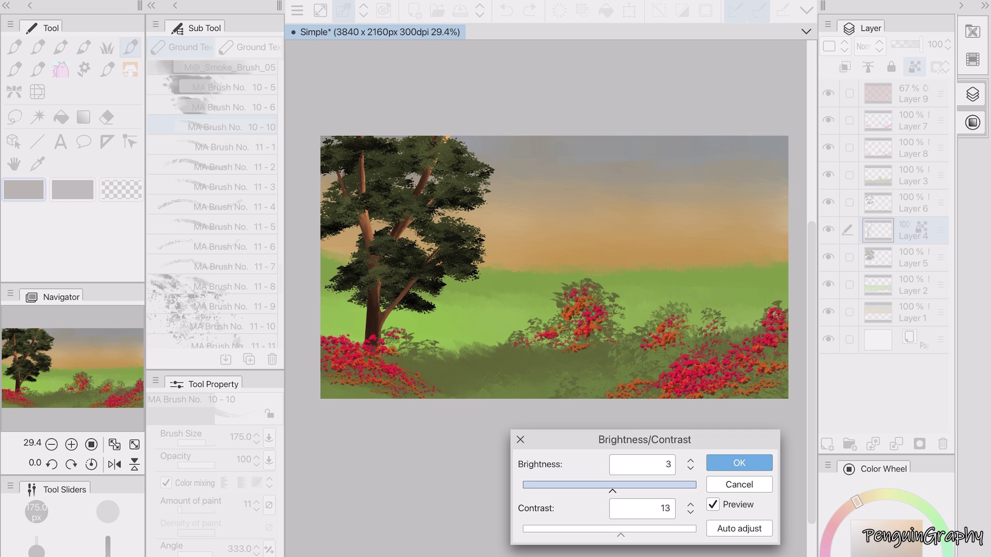
left_click(723, 462)
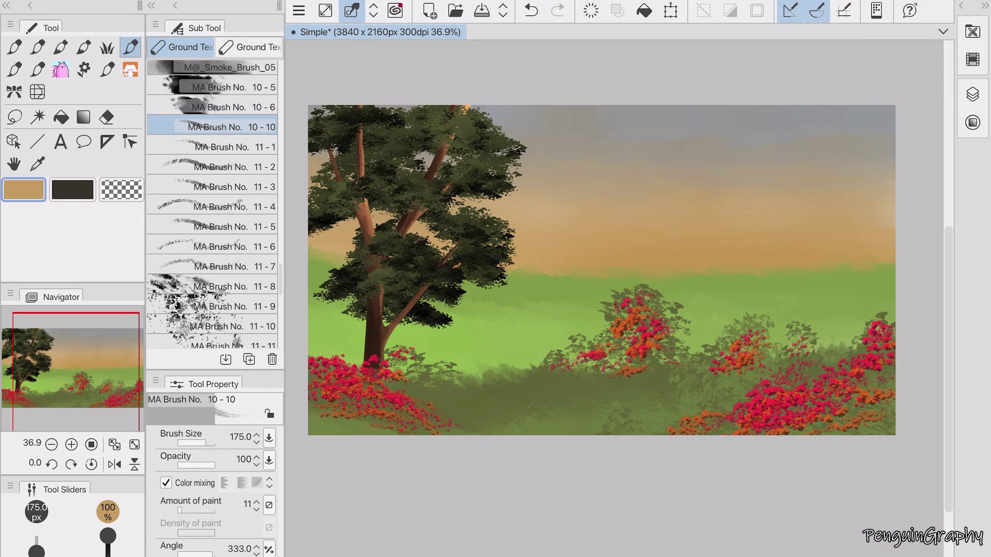
Add a layer above the sky layer and paint soft light-orange clouds across the sky with the Cloud 03 brush at size 2000.
left_click(107, 69)
left_click(181, 47)
left_click(212, 280)
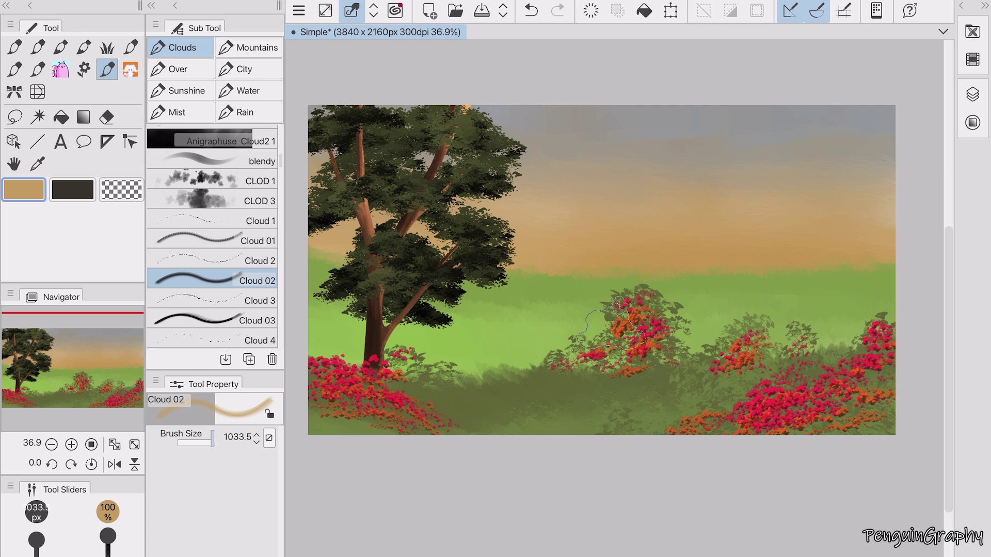
key("ctrl+z")
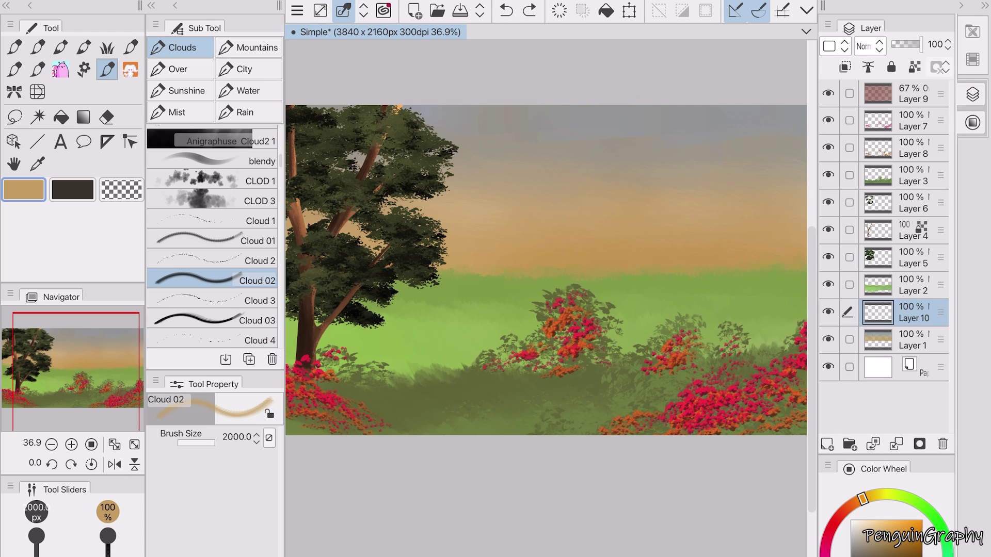
left_click(212, 241)
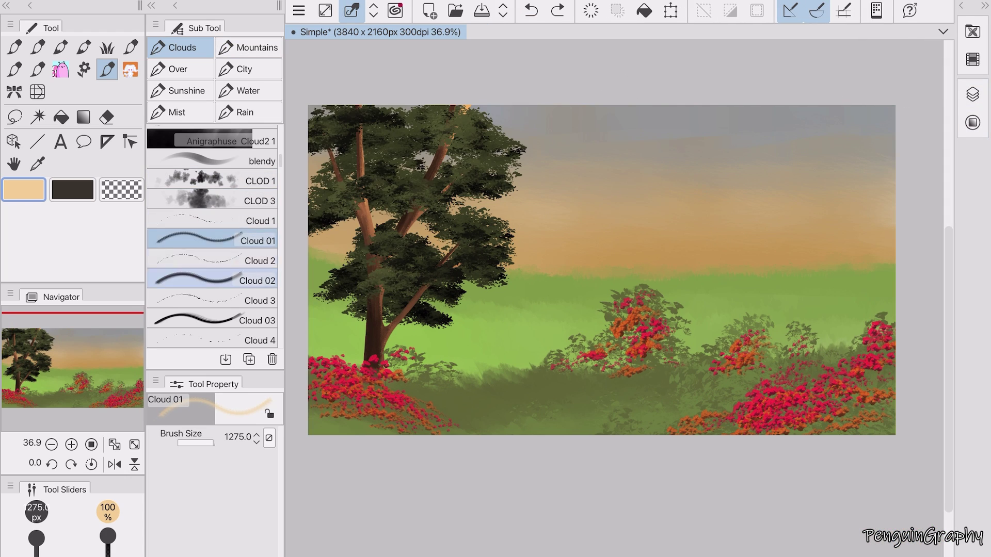
left_click(212, 281)
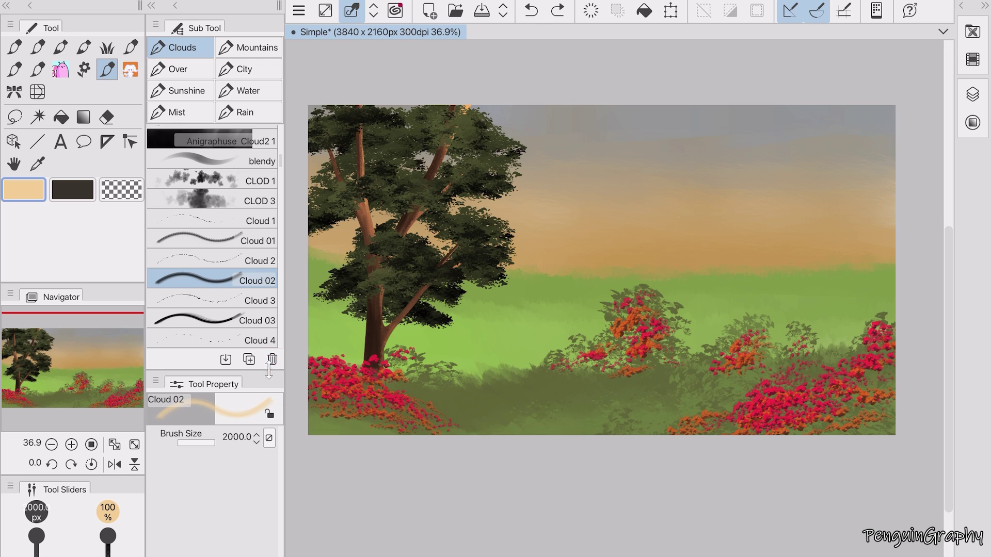
left_click(211, 320)
mouse_move(454, 255)
left_mouse_down()
mouse_move(516, 258)
mouse_move(557, 175)
left_mouse_up()
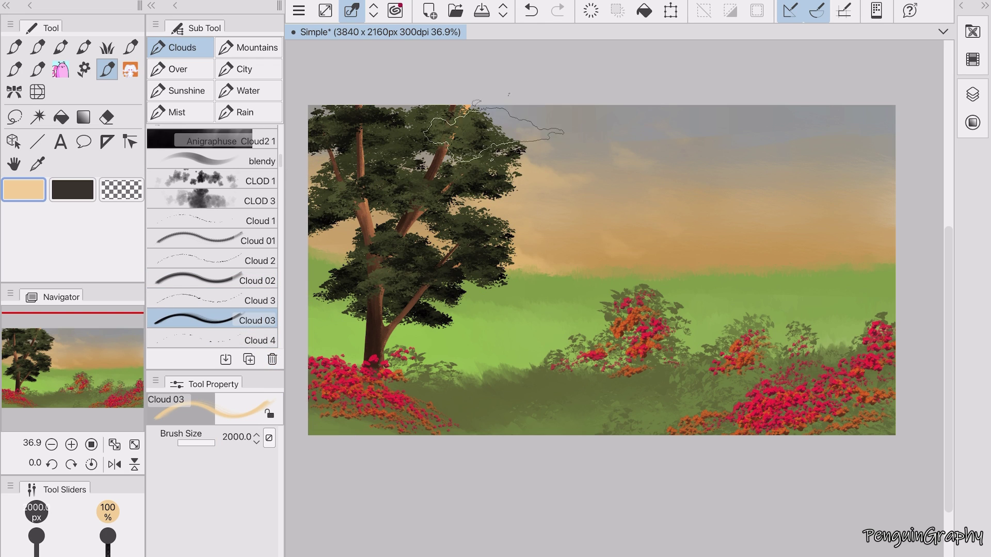
mouse_move(730, 255)
left_mouse_down()
mouse_move(796, 210)
mouse_move(789, 163)
left_mouse_up()
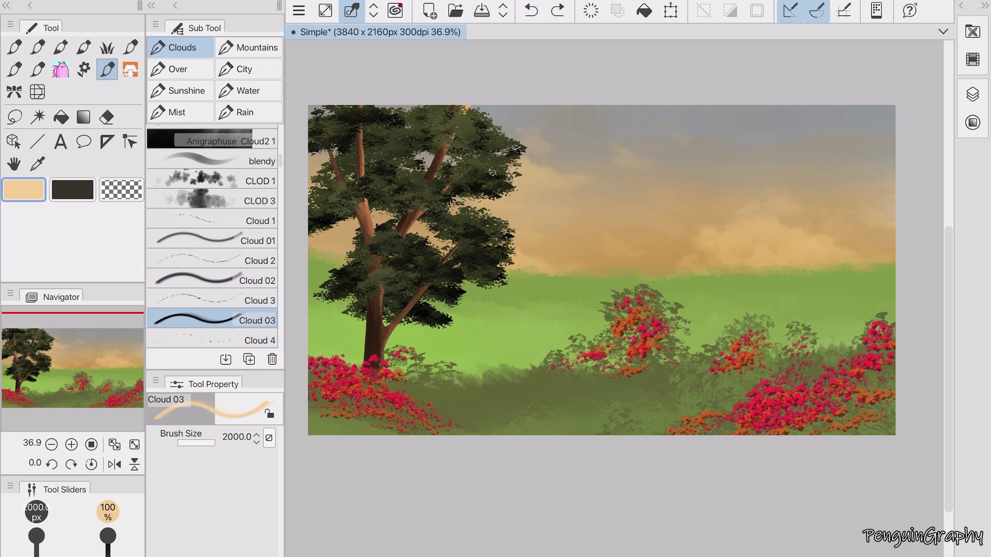
scroll(602, 270, "up", 1)
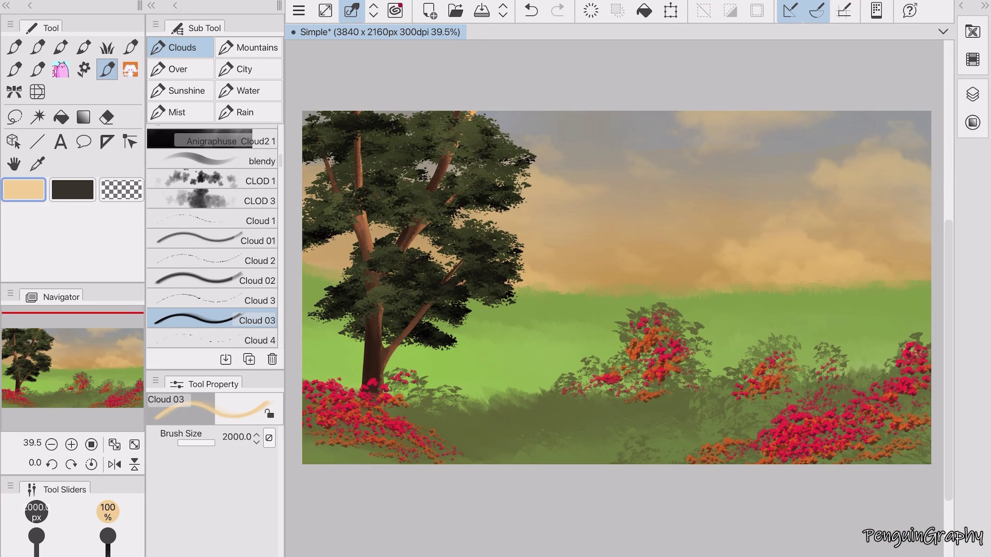
Change to a pale cream colour and paint brighter highlights on the clouds and behind the tree with Cloud 03.
key("F7")
left_click(664, 277, "alt")
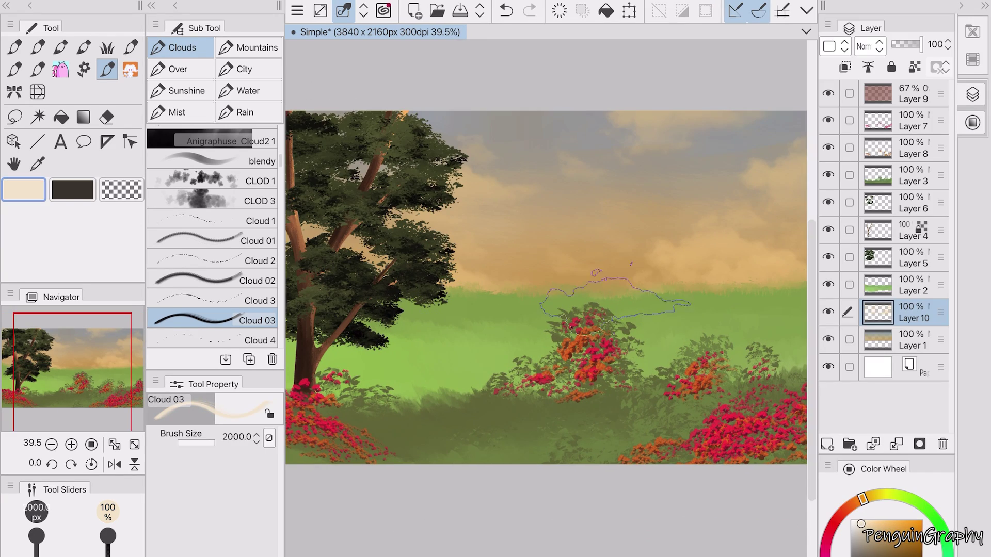
key("F7")
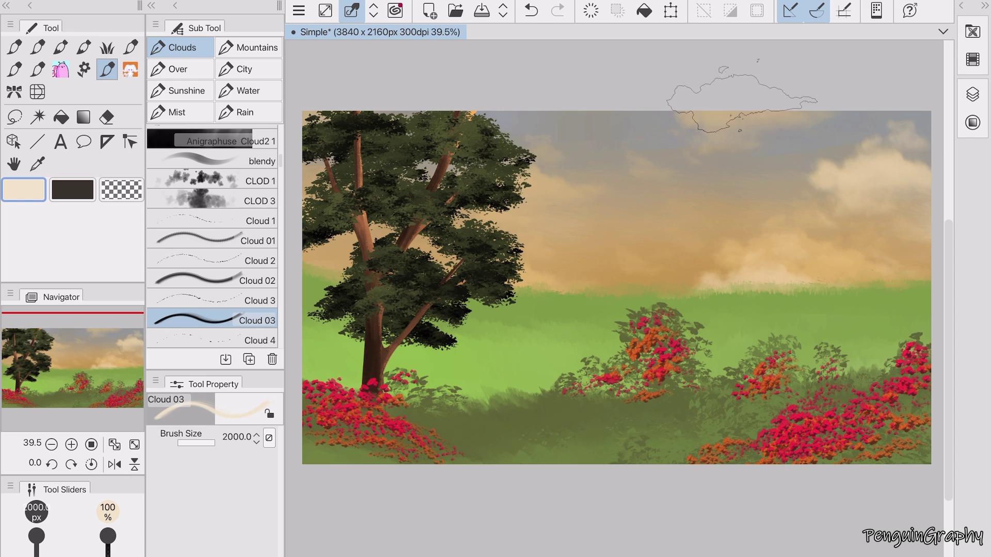
left_click_drag(413, 206, 491, 186)
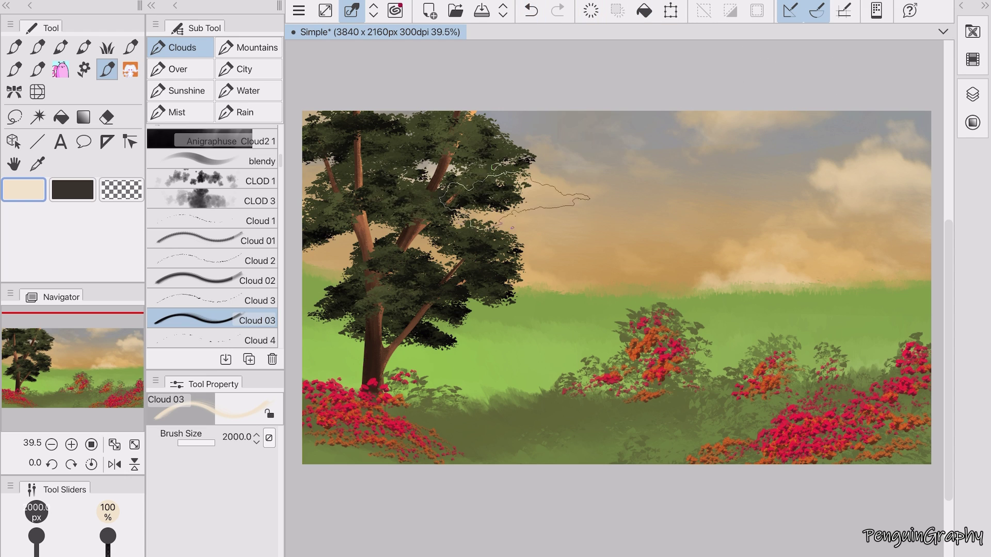
left_click_drag(336, 269, 403, 263)
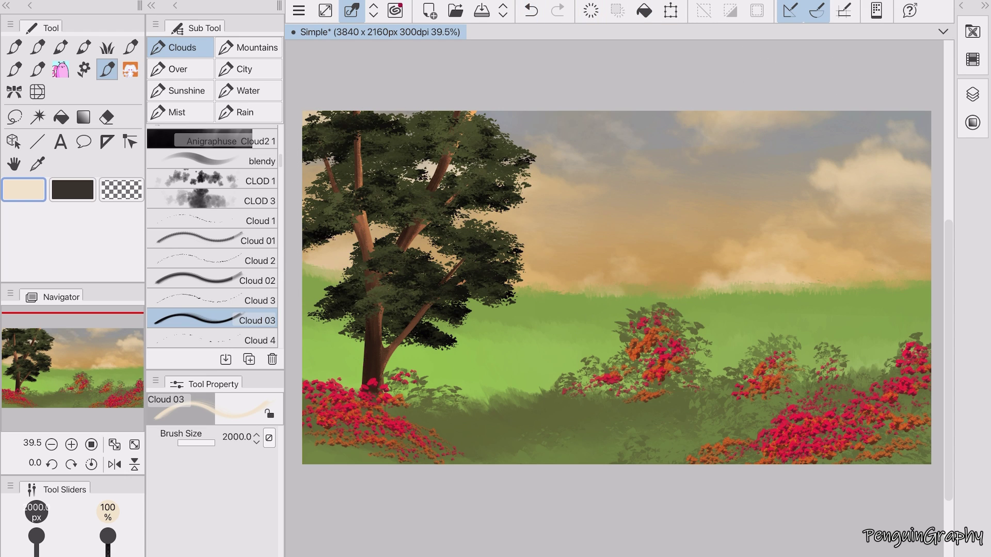
scroll(746, 339, "down", 1)
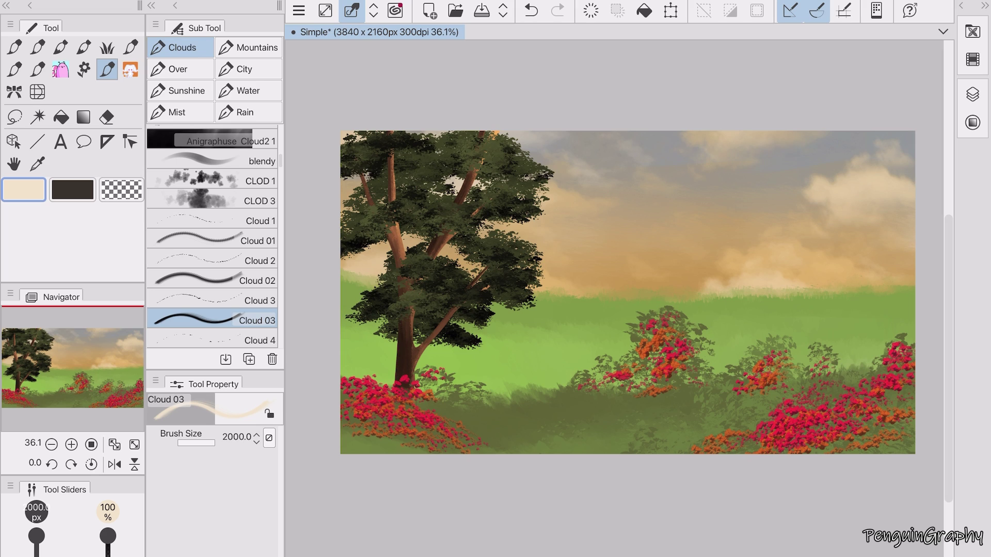
left_click(298, 10)
left_click(449, 21)
left_click(704, 298)
Merge the rear foliage layer, Layer 5, down into the meadow layer, Layer 2, and select the foreground grass layer, Layer 3.
left_click(973, 94)
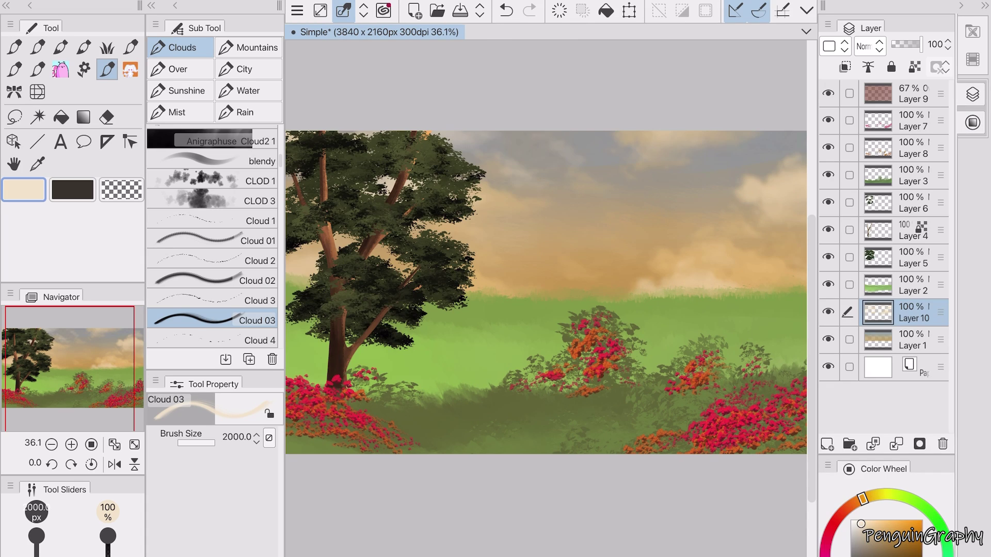
left_click(913, 257)
left_click(913, 203)
left_click(913, 257)
left_click(913, 203)
left_click(913, 175)
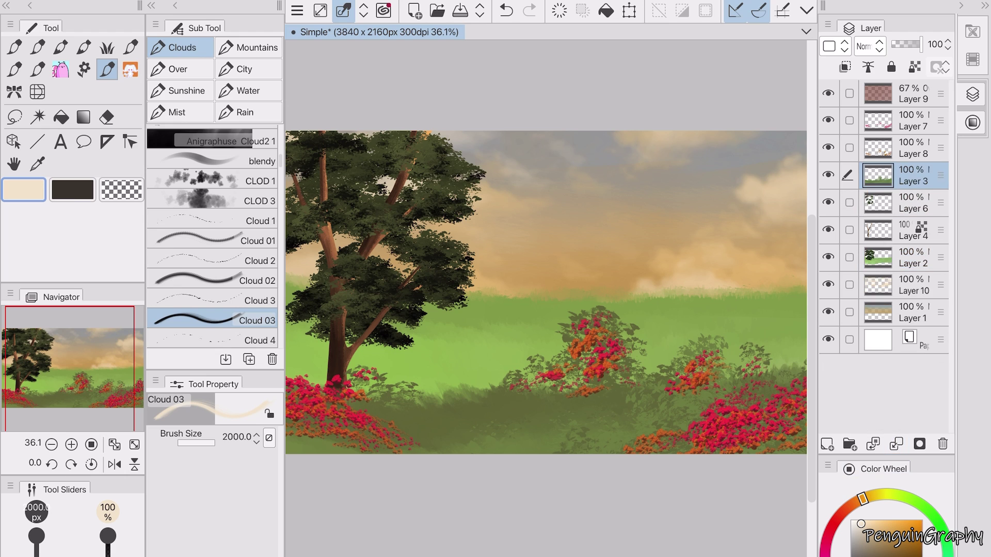
Merge Layer 3 down into Layer 6, and shift the hue of the meadow layer, Layer 2, toward yellow-green.
left_click(896, 444)
left_click(913, 257)
left_click(297, 11)
left_click(143, 338)
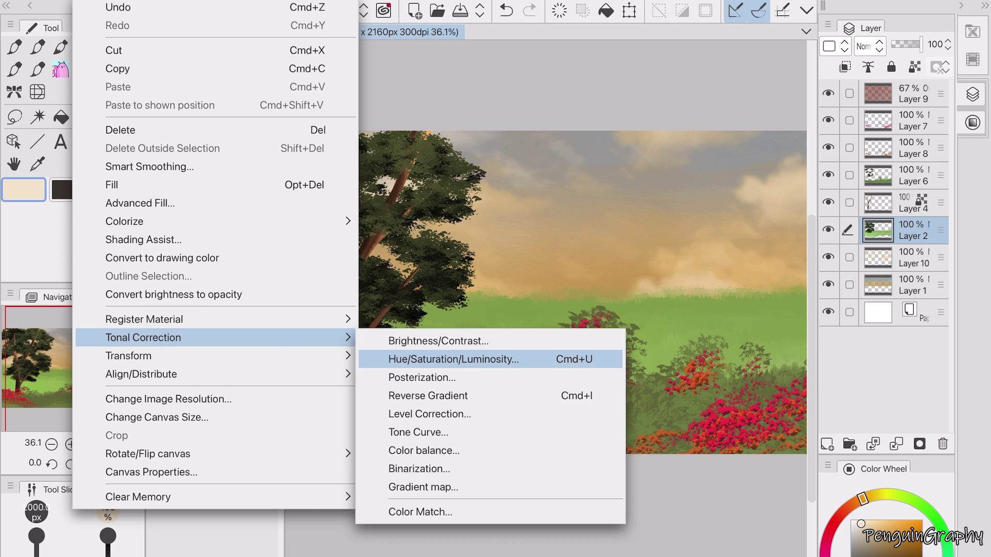
left_click(428, 356)
left_click_drag(475, 525, 458, 526)
left_click(673, 497)
Set the hue of the foreground foliage and grass layer, Layer 6, to -21.
left_click(913, 175)
left_click(296, 10)
left_click(140, 338)
left_click(426, 356)
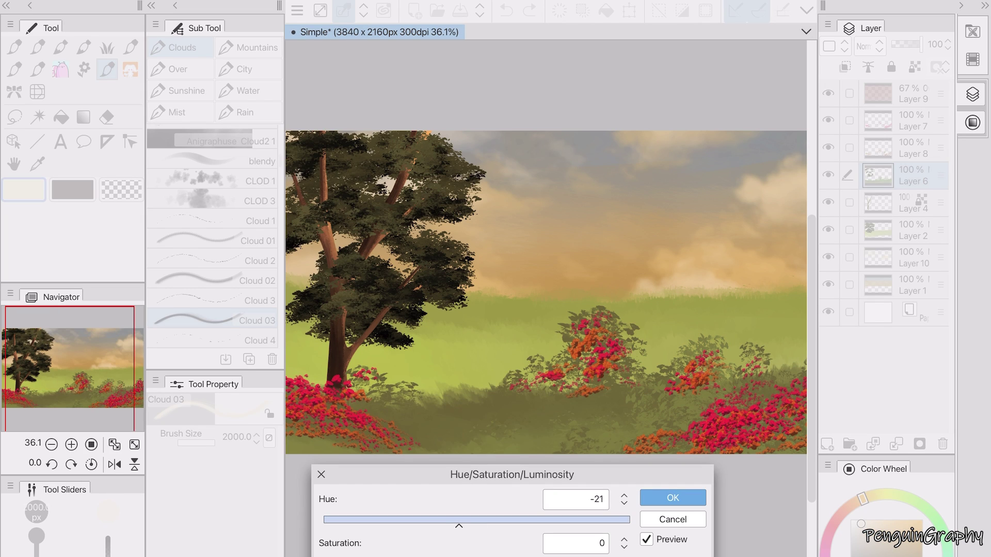
left_click(673, 497)
left_click(973, 95)
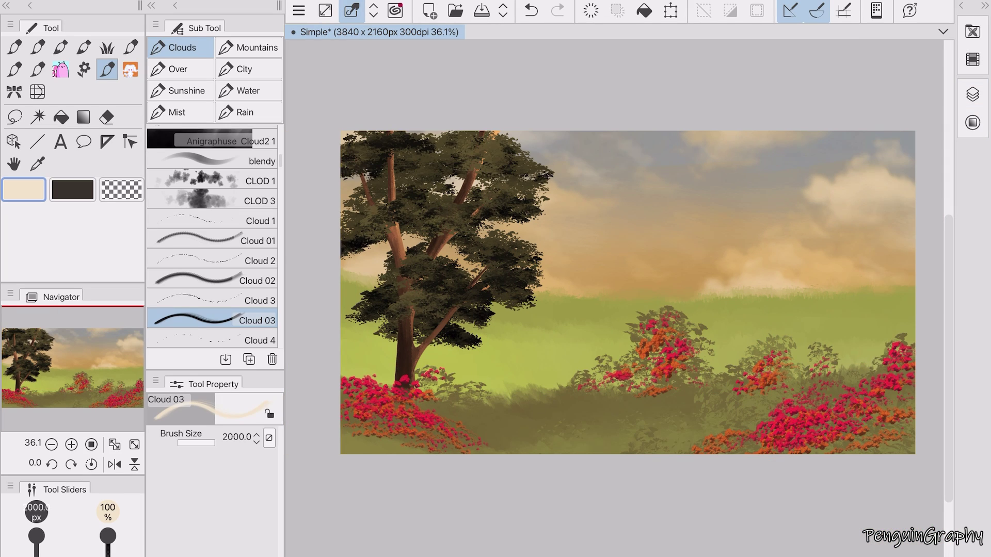
Merge the flower layer, Layer 7, down into Layer 8 and lower the merged layer's brightness slightly.
left_click(973, 94)
left_click(913, 120)
left_click(896, 444)
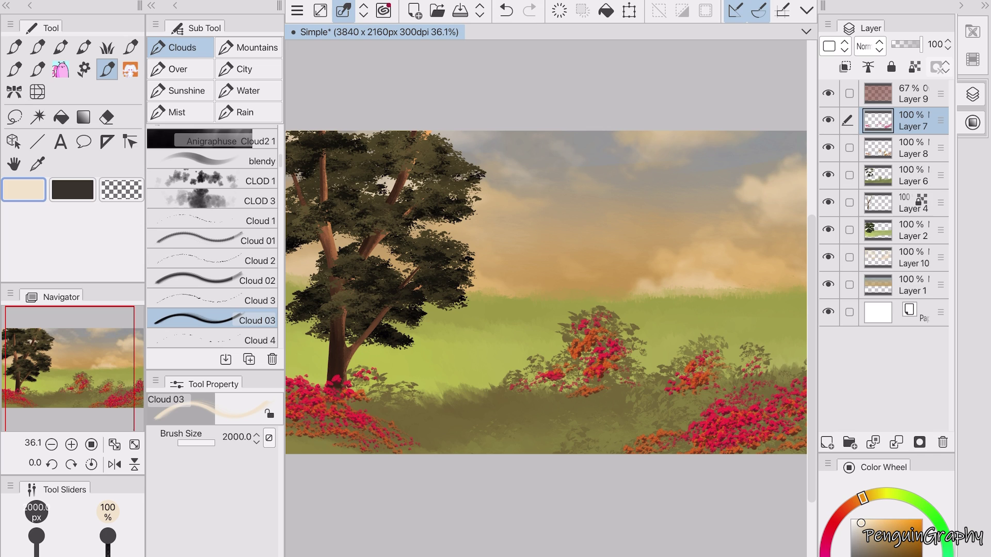
left_click(296, 11)
left_click(139, 338)
left_click(438, 341)
mouse_move(609, 487)
left_mouse_down()
mouse_move(594, 488)
mouse_move(604, 487)
left_mouse_up()
key("Return")
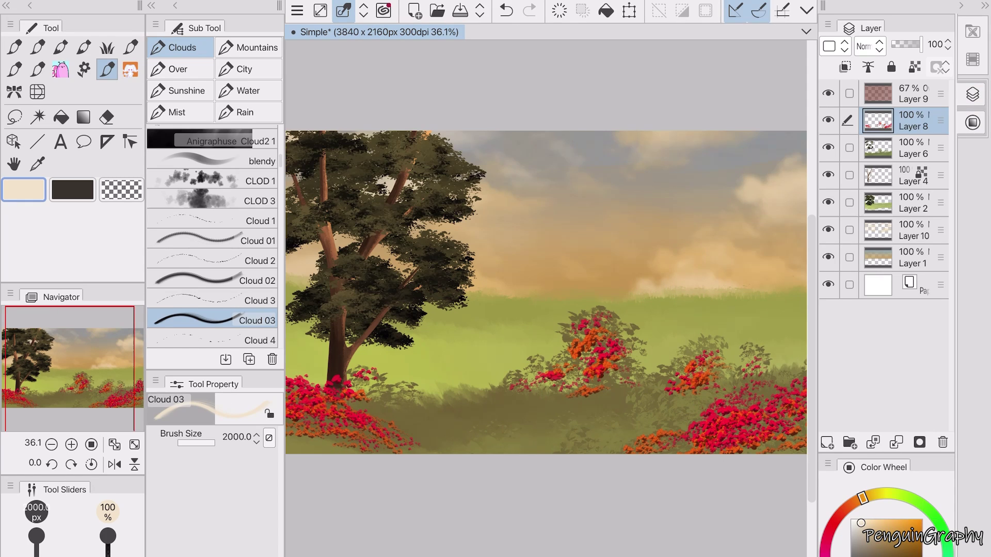
Set the overlay tint layer, Layer 9, to hue -52 and saturation -32.
left_click(151, 5)
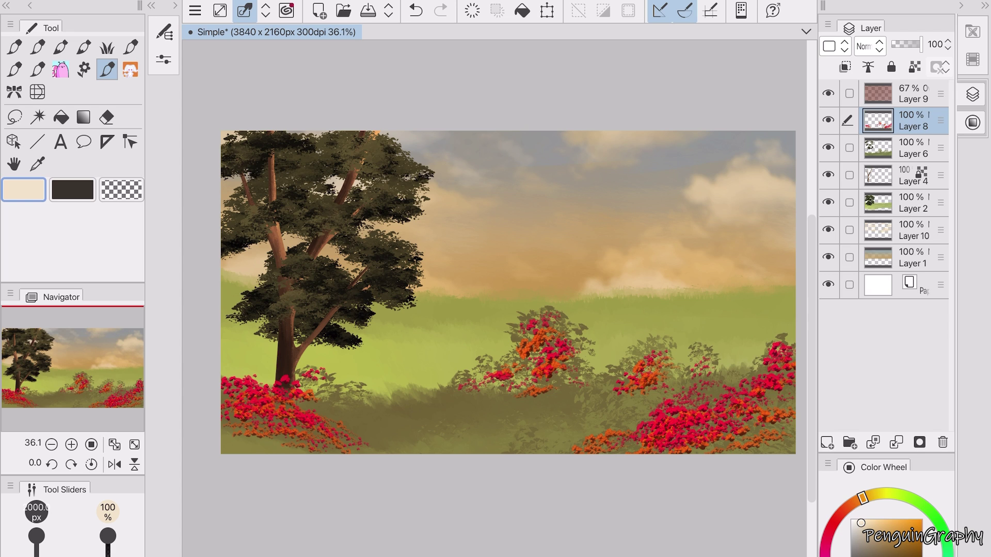
left_click(909, 93)
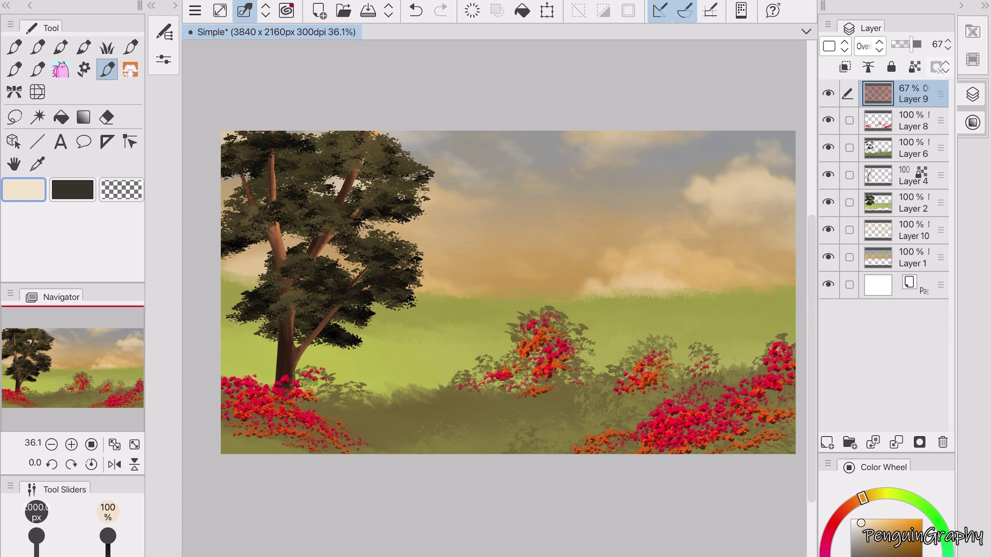
left_click(195, 11)
left_click(465, 355)
mouse_move(475, 519)
left_mouse_down()
mouse_move(516, 519)
mouse_move(432, 519)
left_mouse_up()
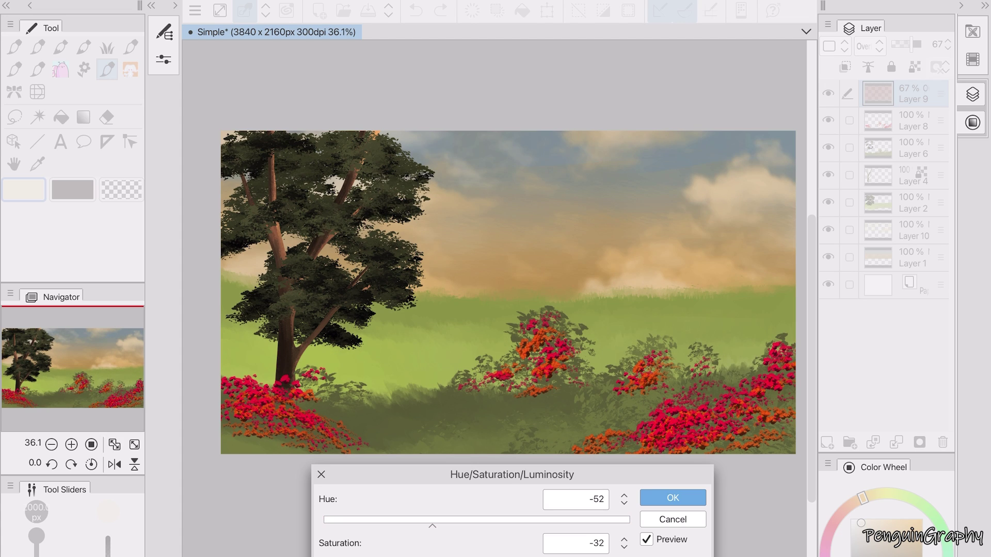
left_click(672, 498)
Adjust the hue and saturation of the sky layer, Layer 1, for a teal upper sky above a warm orange horizon.
left_click(913, 258)
left_click(195, 10)
left_click(465, 357)
left_click(539, 519)
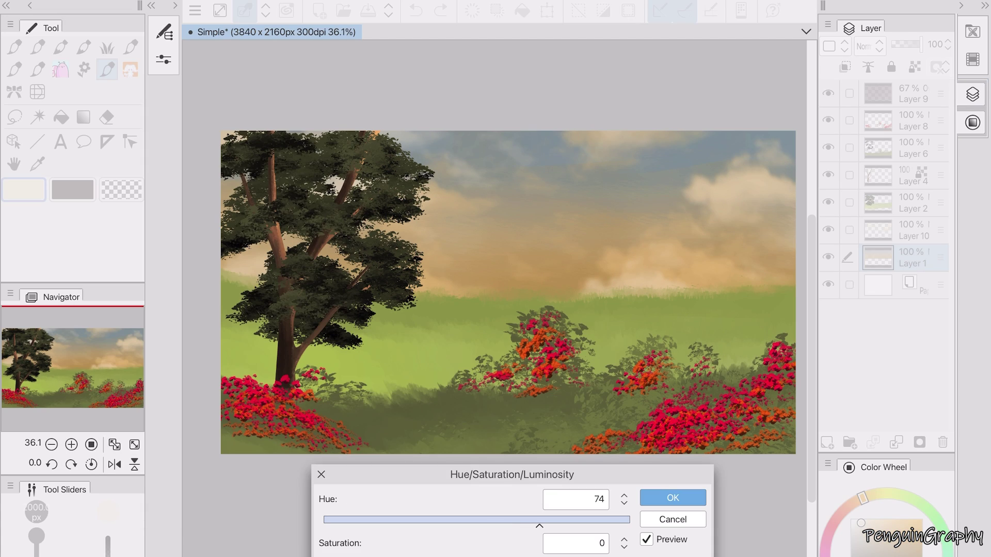
mouse_move(539, 519)
left_mouse_down()
mouse_move(594, 519)
mouse_move(409, 519)
left_mouse_up()
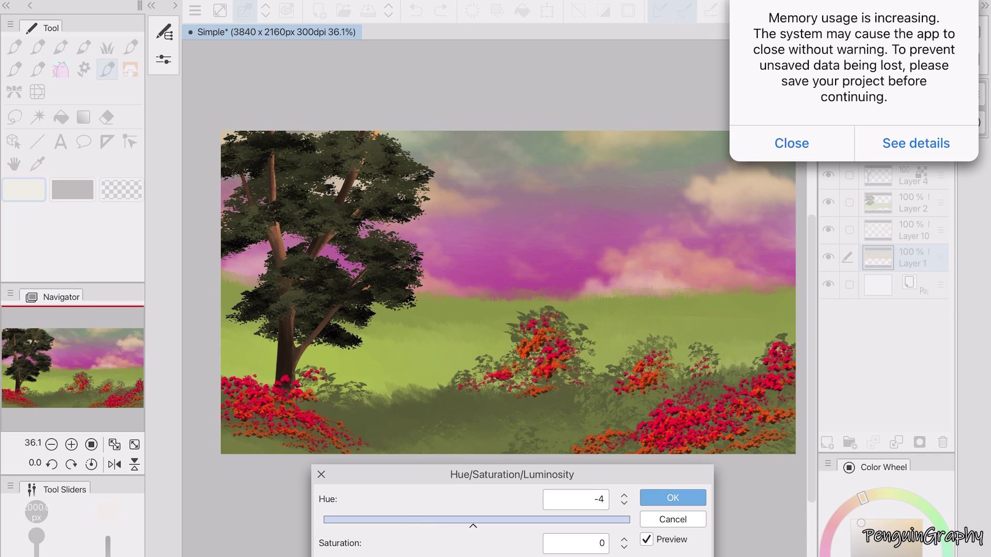
left_click(791, 144)
left_click_drag(473, 519, 470, 519)
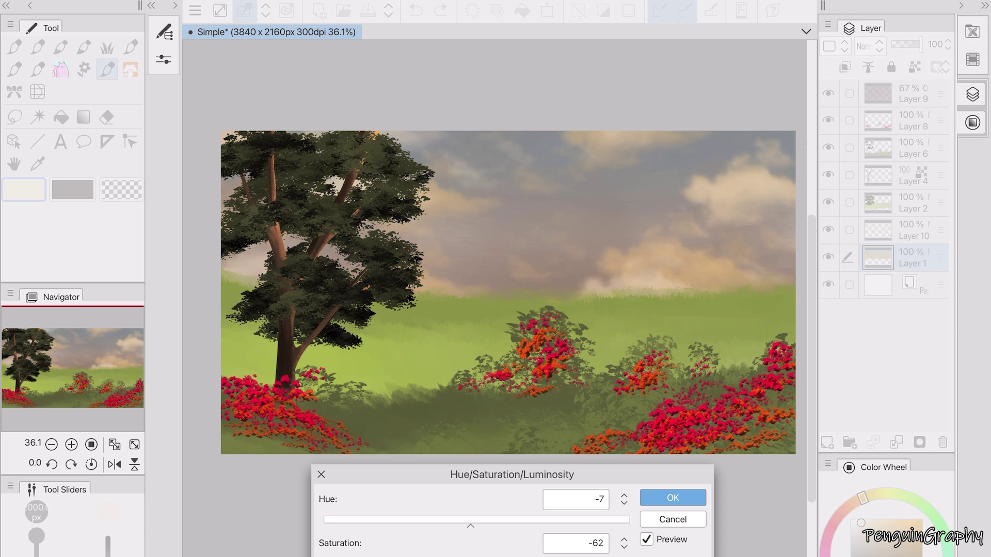
left_click(672, 497)
Compare the painting with the overlay tint layer, Layer 9, hidden and shown.
key("p")
key("p")
key("p")
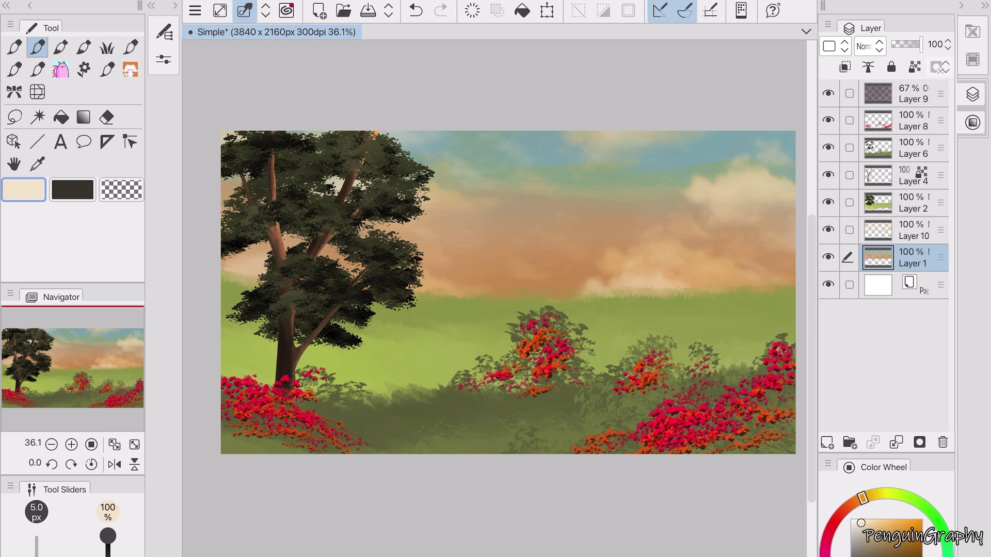
key("Tab")
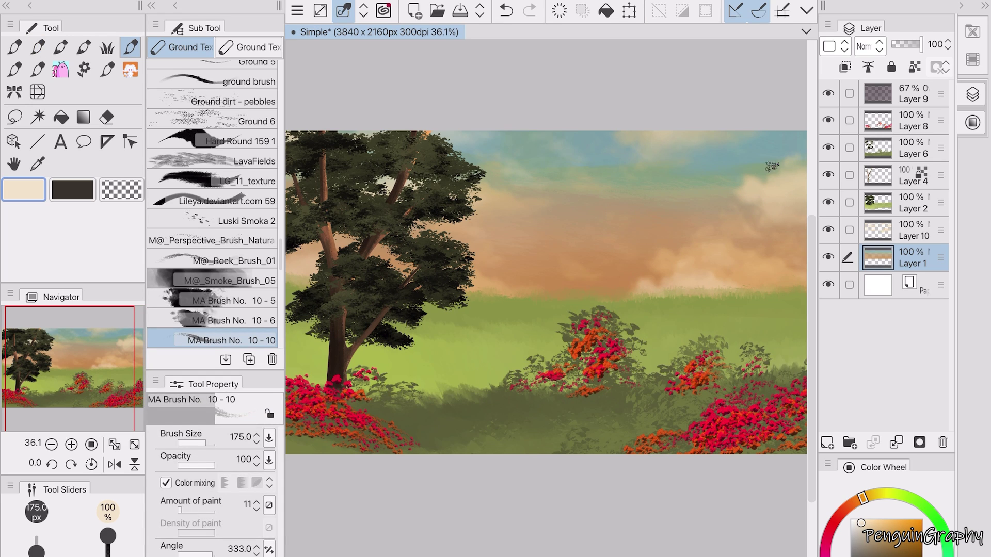
left_click(828, 93)
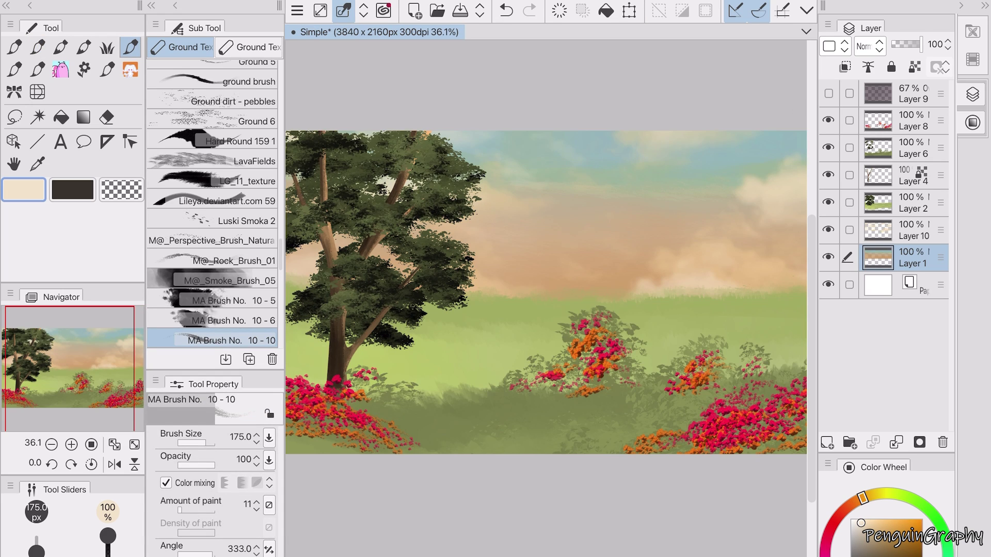
key("p")
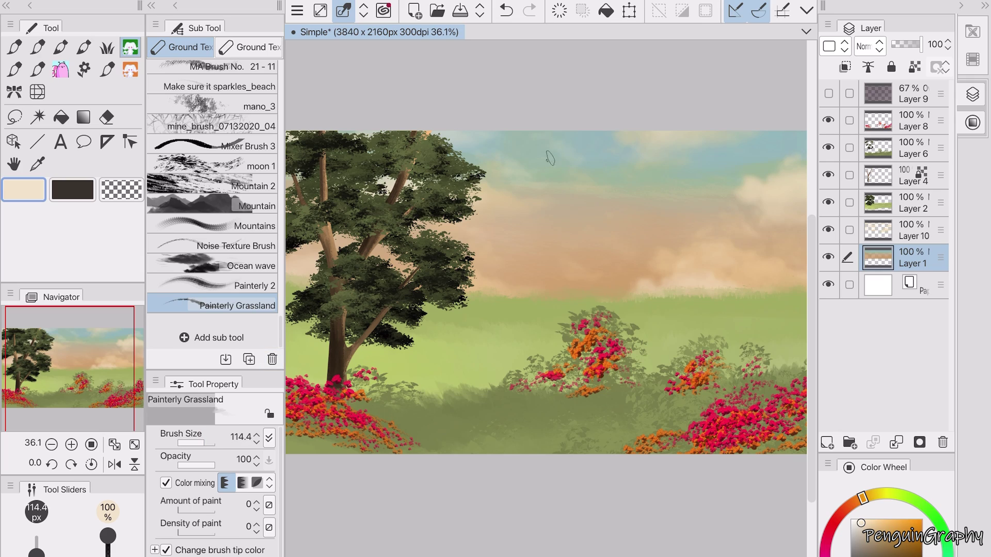
key("shift+Tab")
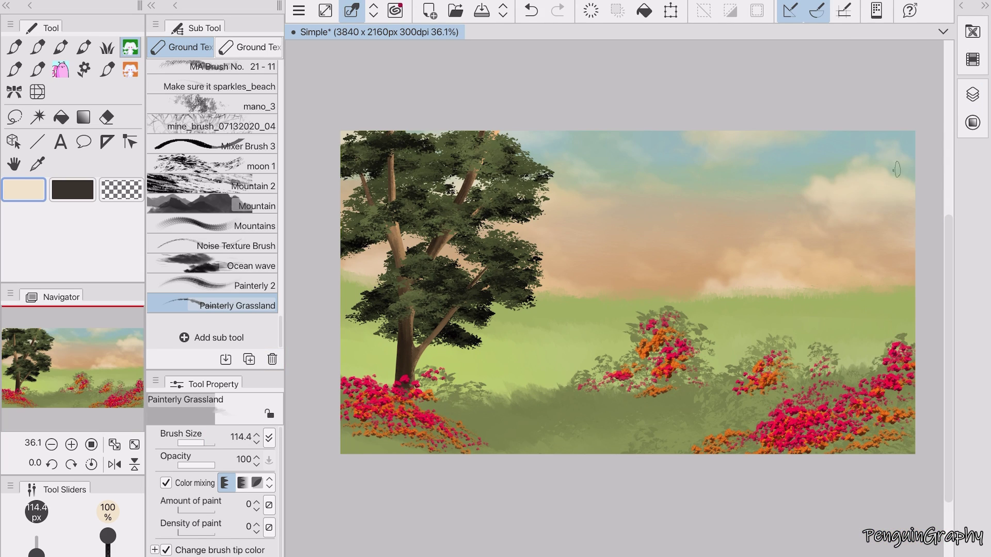
key("shift+Tab")
key("shift+Tab")
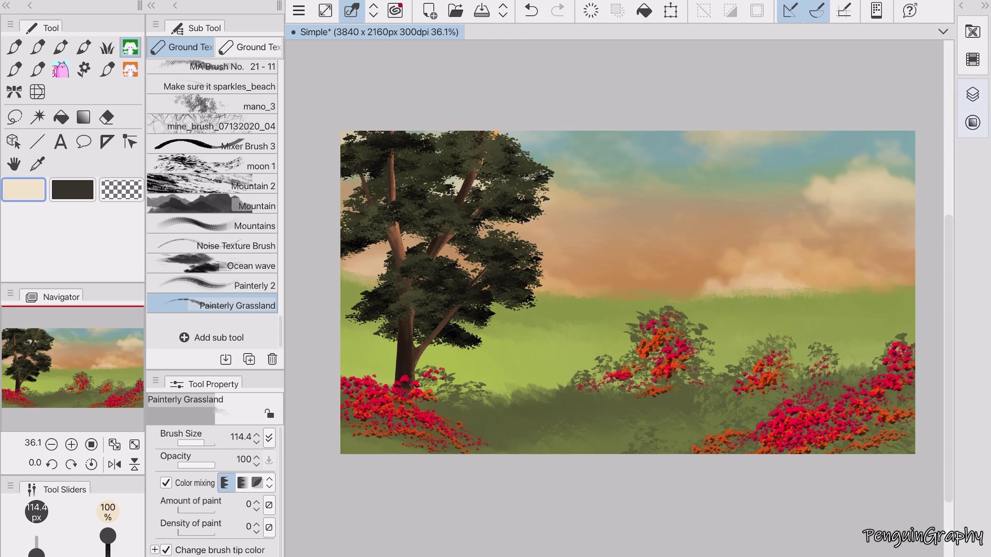
Adjust the sky layer's Color Balance toward blue for a blue upper sky and a pinkish horizon.
left_click(299, 10)
left_click(424, 451)
left_click_drag(630, 523, 686, 523)
mouse_move(629, 493)
left_mouse_down()
mouse_move(616, 494)
mouse_move(630, 494)
left_mouse_up()
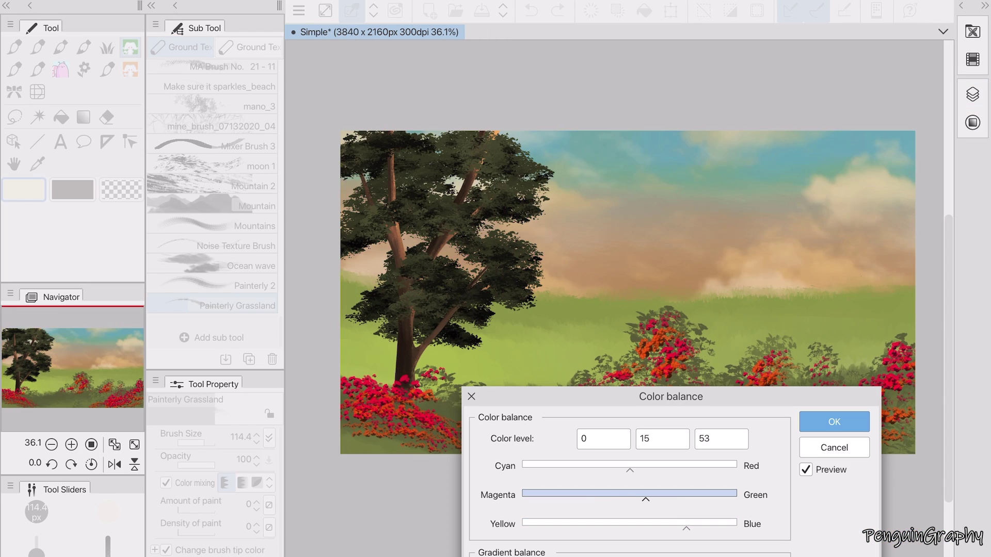
left_click_drag(686, 522, 667, 522)
key("Return")
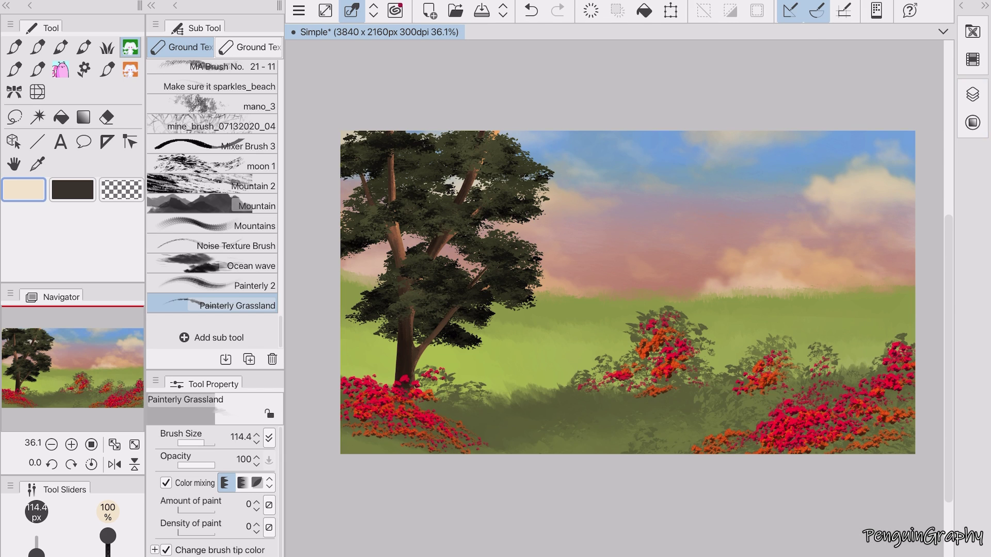
Soften the sky layer with a strong Gaussian blur.
left_click(297, 11)
left_click(330, 15)
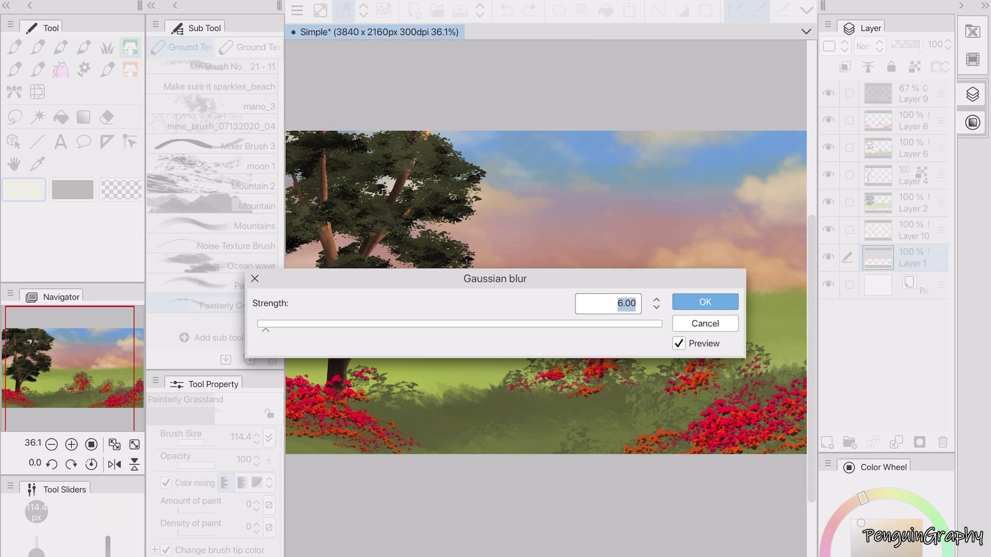
left_click_drag(258, 330, 385, 331)
key("Return")
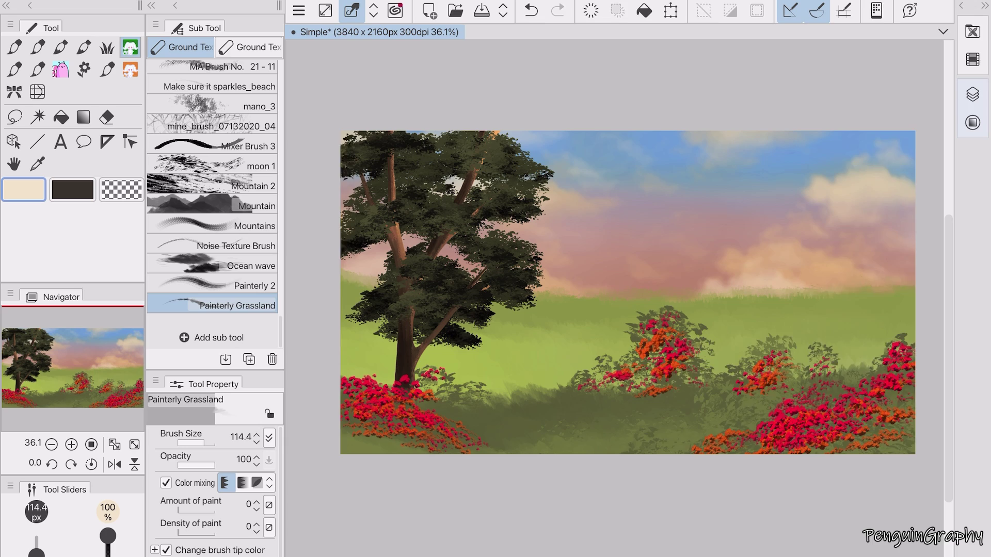
Adjust Hue/Saturation/Luminosity on the cloud layer, Layer 10, to make the clouds paler and less yellow.
left_click(914, 230)
left_click(297, 11)
left_click(143, 337)
left_click(453, 359)
left_click(671, 497)
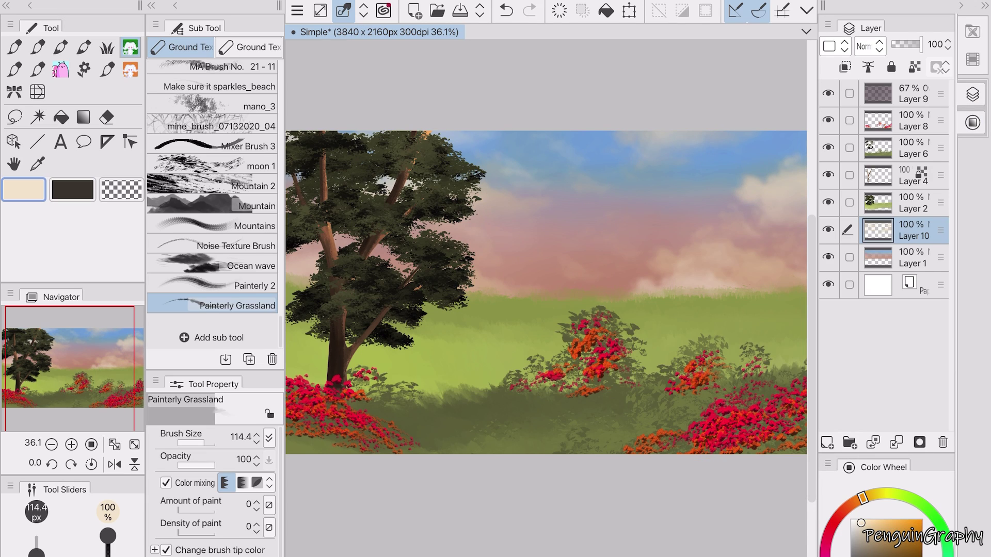
Try the Screen blending mode on the cloud layer and settle on Add for brighter clouds.
left_click(870, 46)
left_click(883, 233)
left_click(870, 45)
left_click(872, 181)
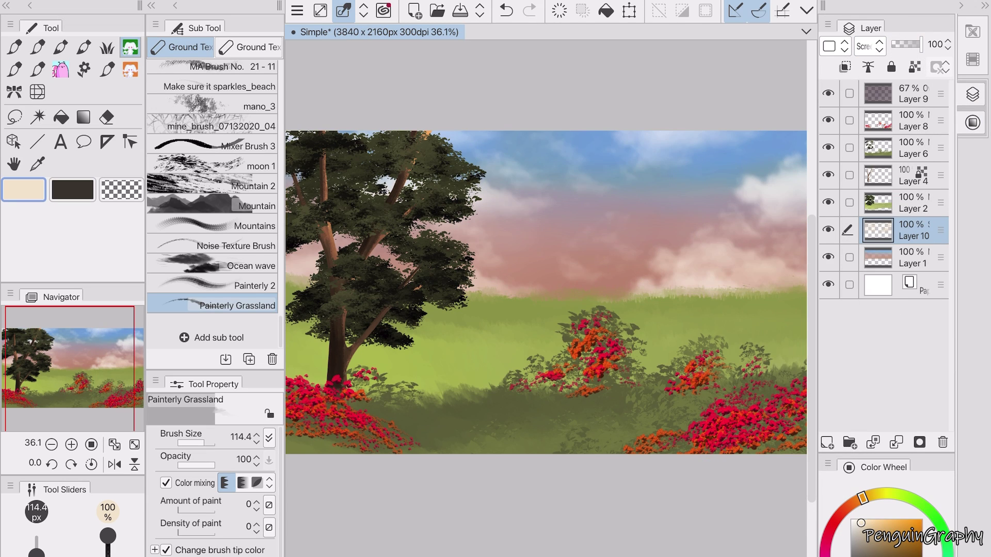
left_click(869, 46)
left_click(880, 248)
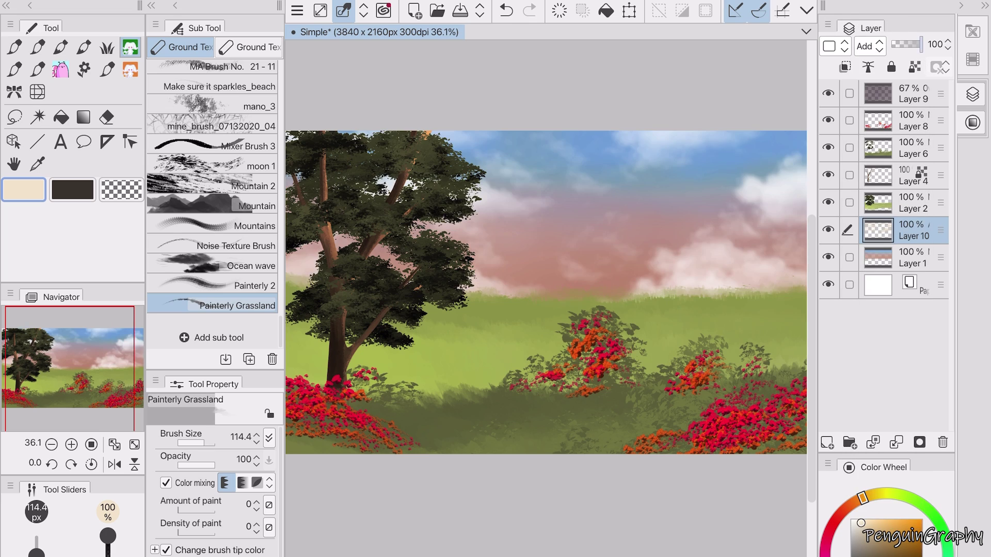
left_click(961, 5)
left_click(973, 94)
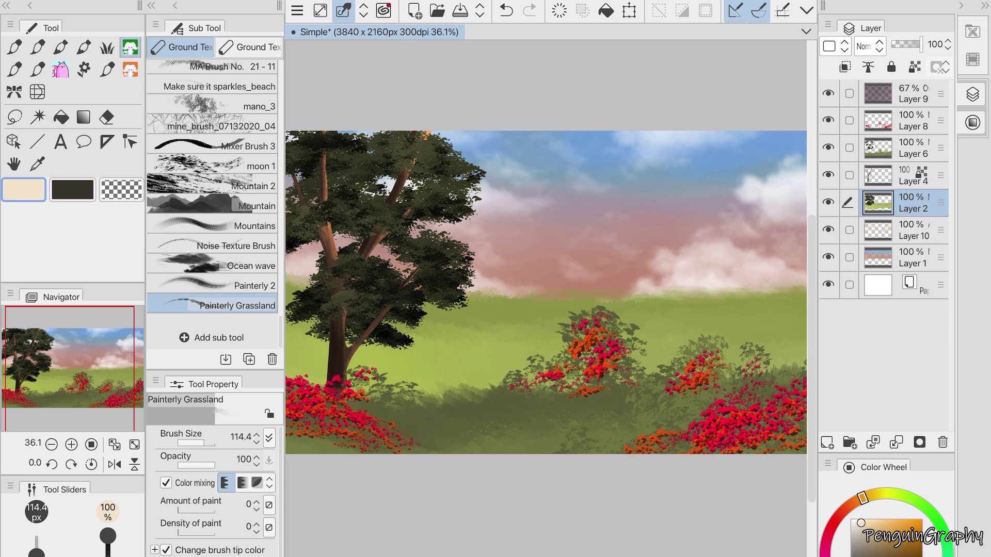
Shift the hue of the foreground foliage and grass layer, Layer 6, toward a cooler bluish green.
left_click(972, 94)
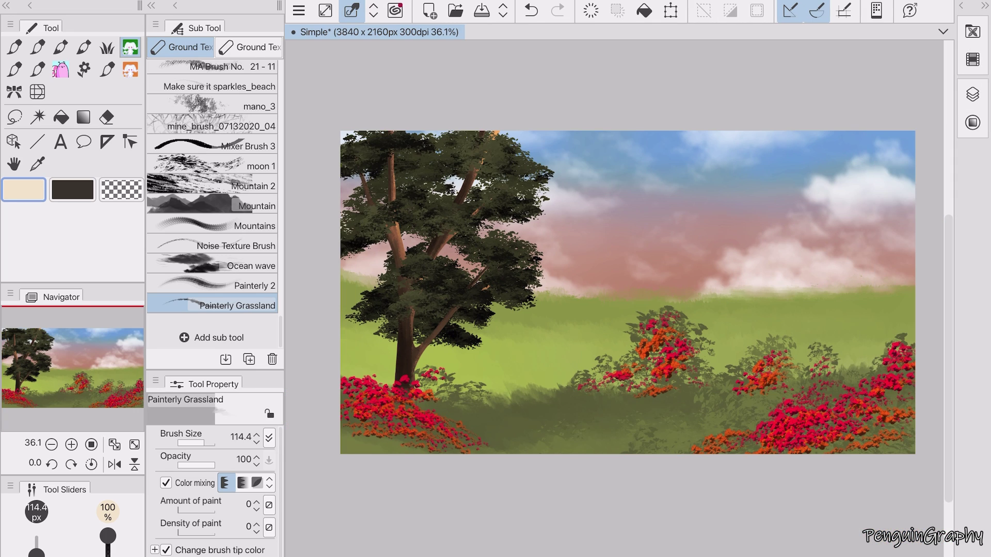
left_click(972, 94)
left_click(908, 148)
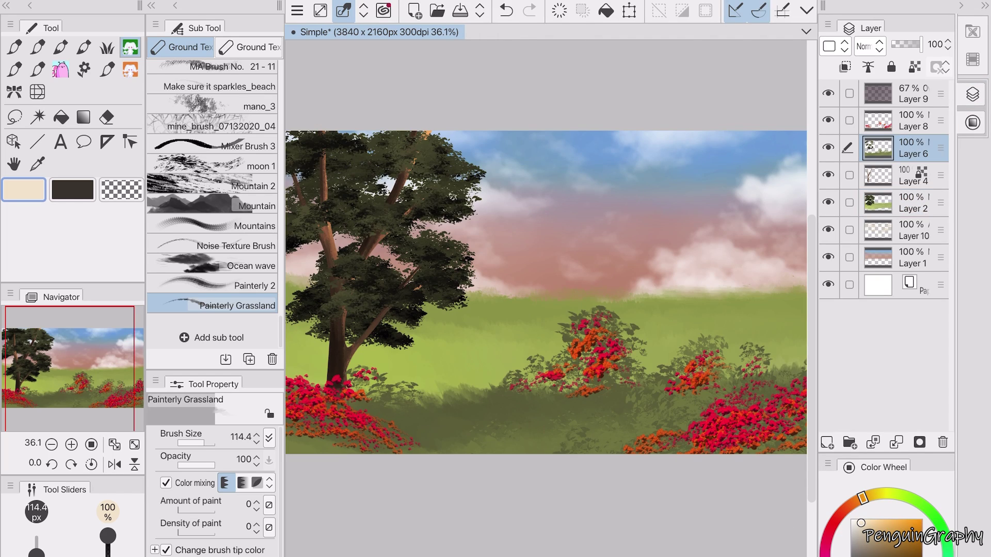
left_click(297, 11)
mouse_move(139, 336)
left_click(431, 356)
mouse_move(477, 525)
left_mouse_down()
mouse_move(464, 525)
mouse_move(483, 525)
left_mouse_up()
left_click(672, 498)
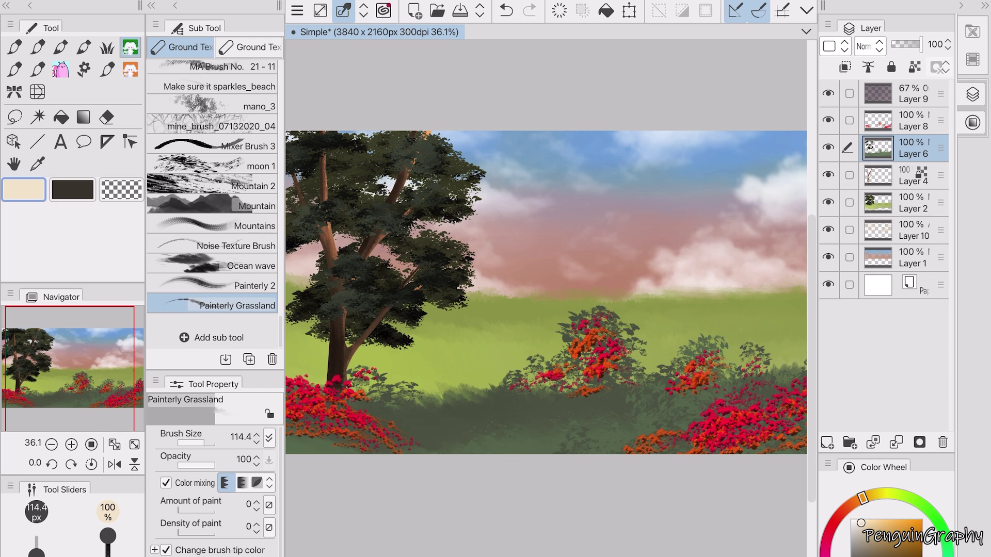
Set the meadow layer, Layer 2, to hue 29 and saturation -51.
left_click(908, 203)
left_click(296, 10)
mouse_move(140, 336)
left_click(431, 356)
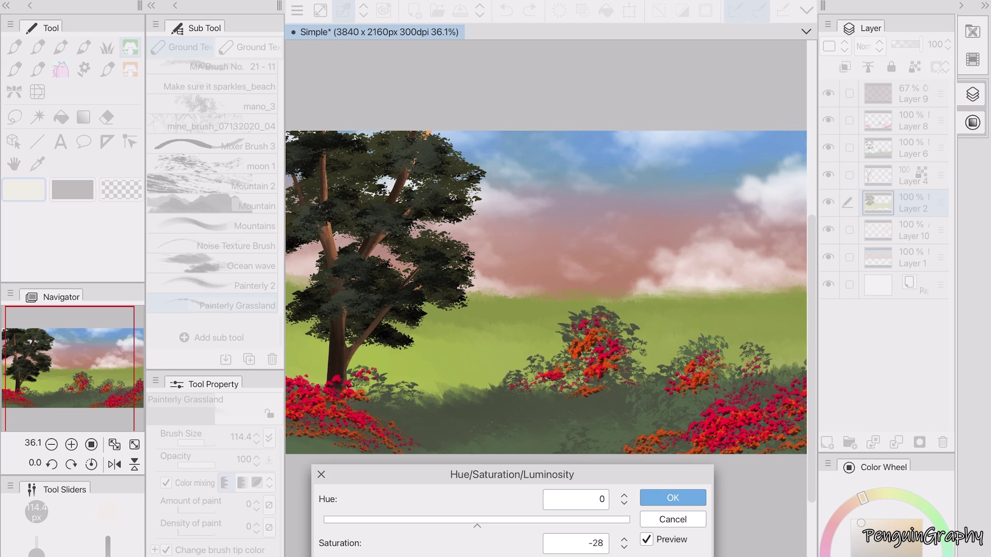
left_click_drag(477, 556, 420, 556)
left_click_drag(477, 524, 500, 525)
left_click_drag(420, 556, 398, 556)
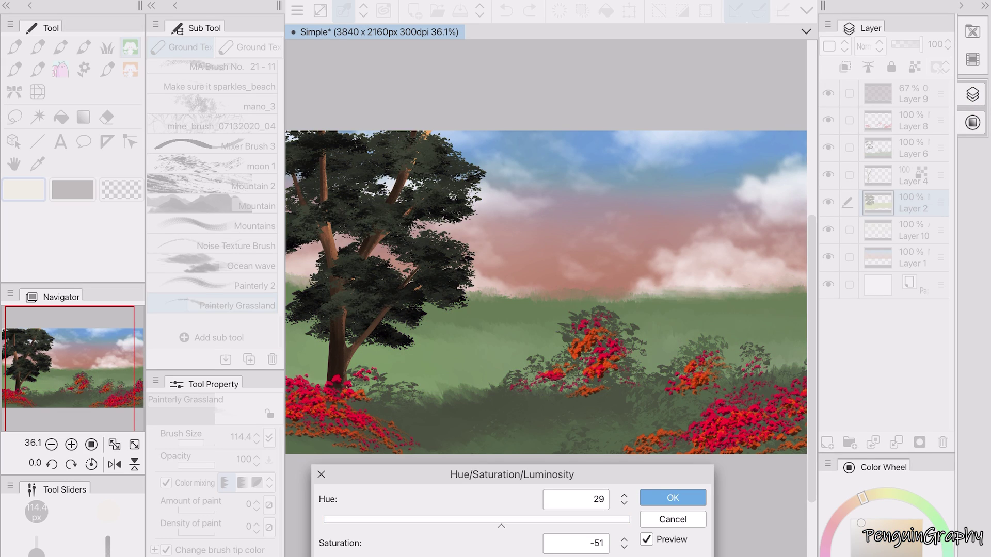
left_click(673, 498)
Set the flower layer, Layer 8, to hue 23 and saturation -38 for red and yellow blossoms.
left_click(909, 122)
left_click(297, 11)
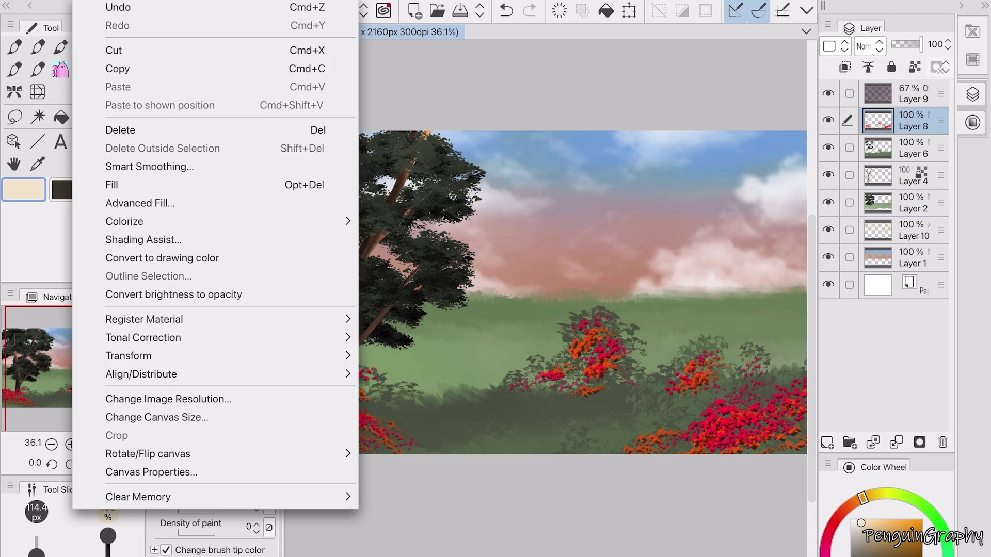
mouse_move(135, 282)
left_click(403, 302)
left_click_drag(477, 556, 419, 556)
left_click_drag(477, 525, 497, 525)
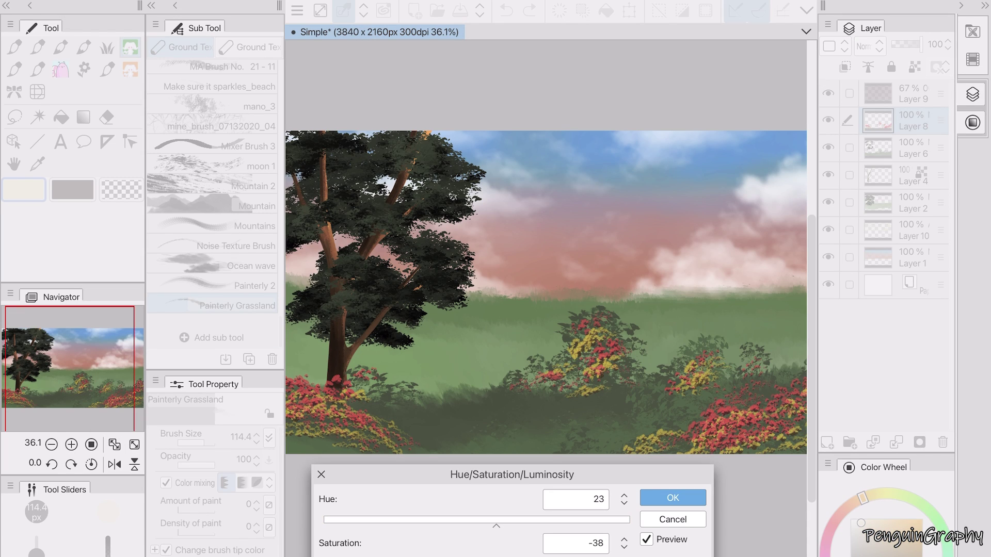
left_click(673, 498)
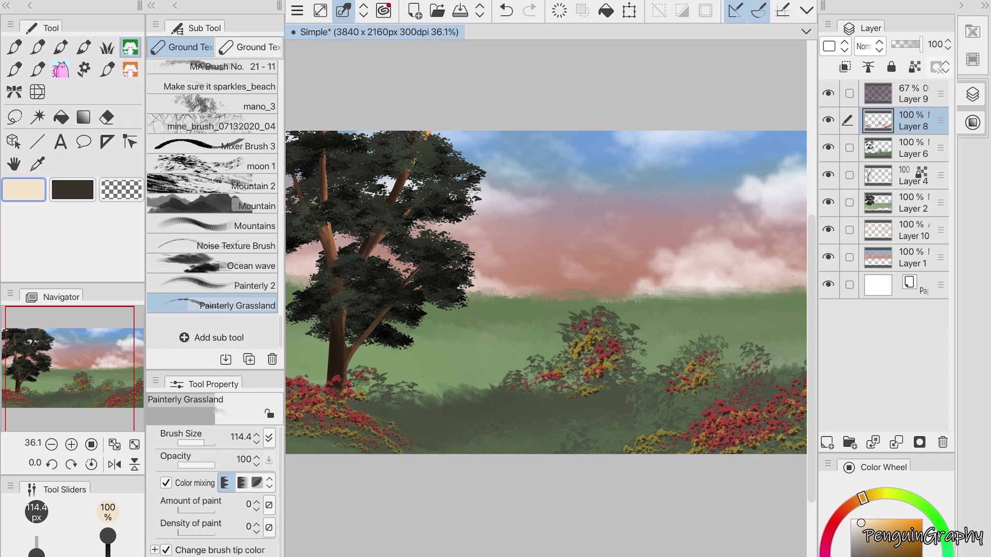
Raise the flower layer's contrast to 27 with Brightness/Contrast.
left_click(297, 10)
mouse_move(143, 337)
left_click(439, 341)
left_click_drag(609, 532, 633, 532)
left_click(739, 463)
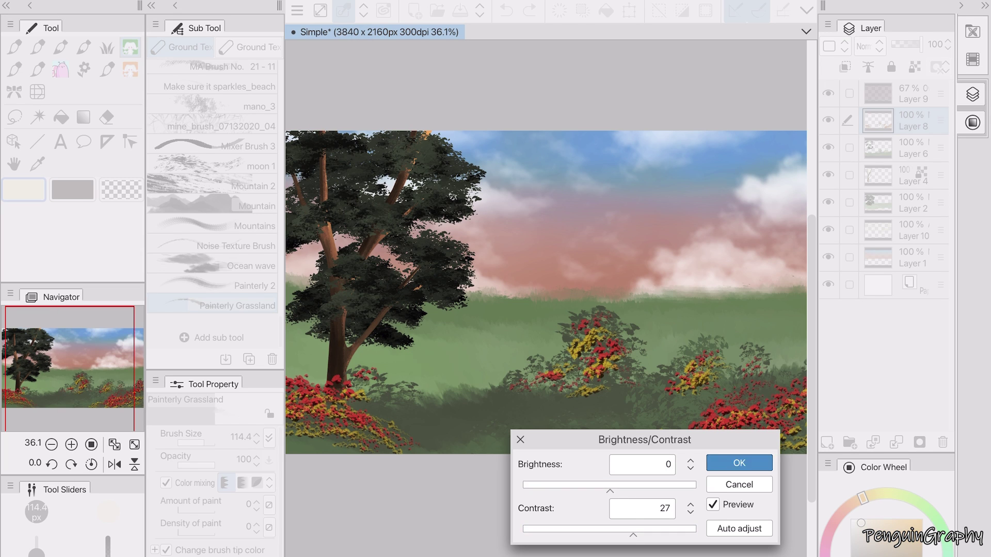
left_click(972, 94)
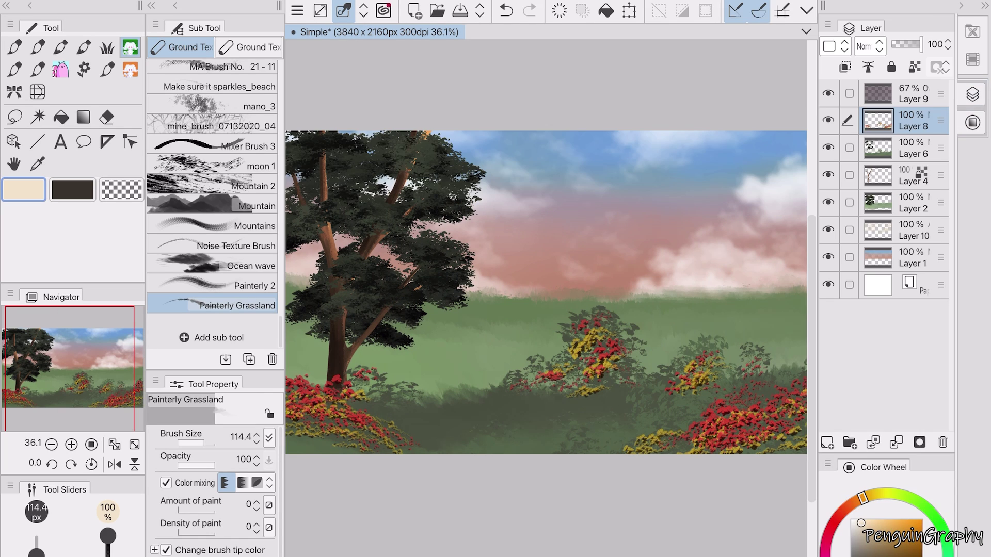
Hide the overlay layer and paint light green grass blades along the meadow's horizon with MA Brush No. 16-9.
left_click(828, 93)
left_click(680, 275, "alt")
left_click(107, 47)
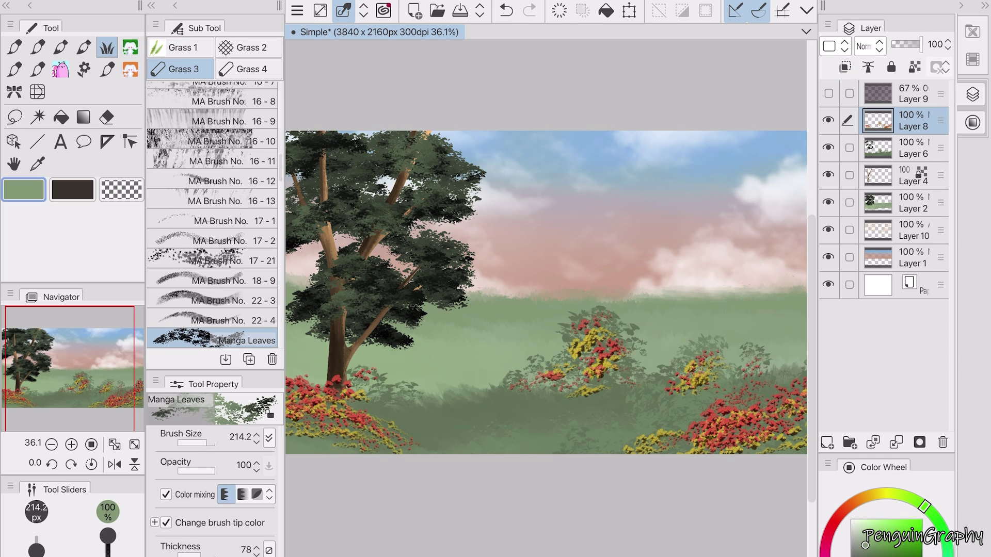
left_click(212, 121)
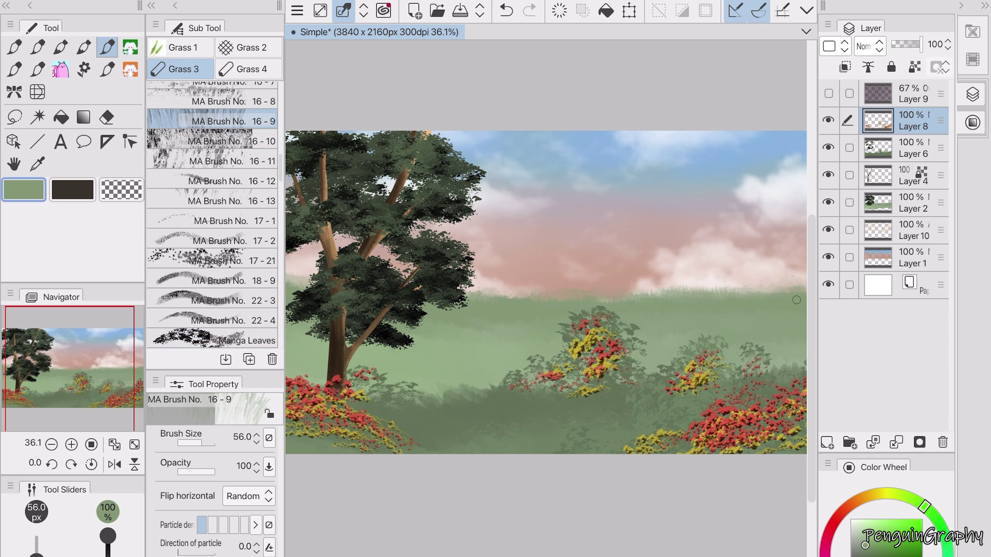
mouse_move(464, 301)
left_mouse_down()
mouse_move(299, 287)
mouse_move(289, 271)
left_mouse_up()
left_click(506, 10)
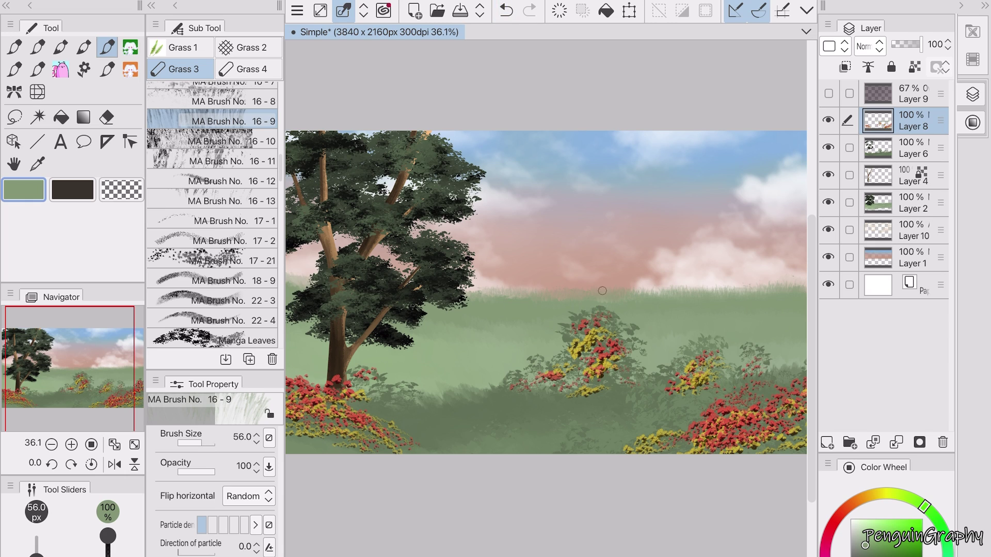
Sample a darker meadow green and paint a band of darker grass below the horizon beside the clouds.
scroll(546, 261, "down", 3)
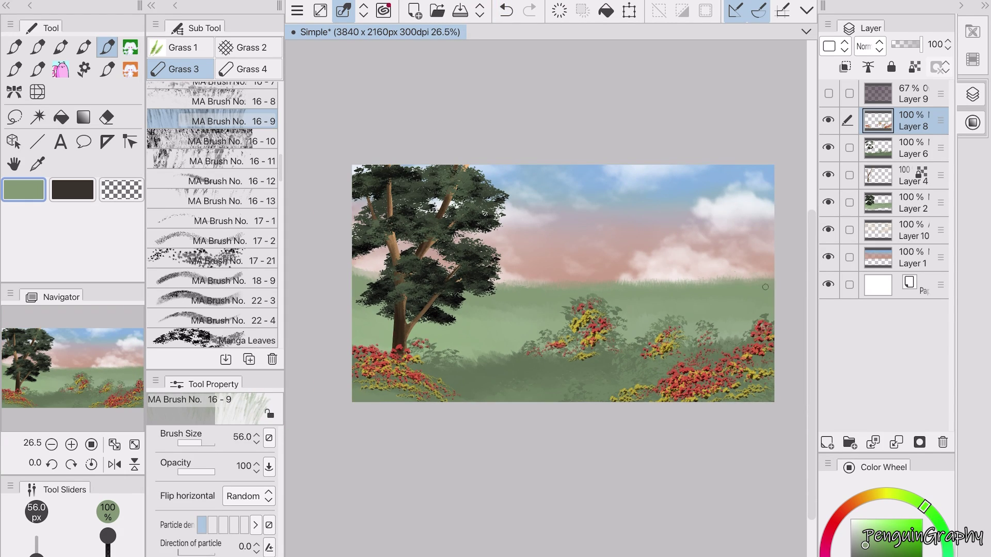
left_click(727, 297, "alt")
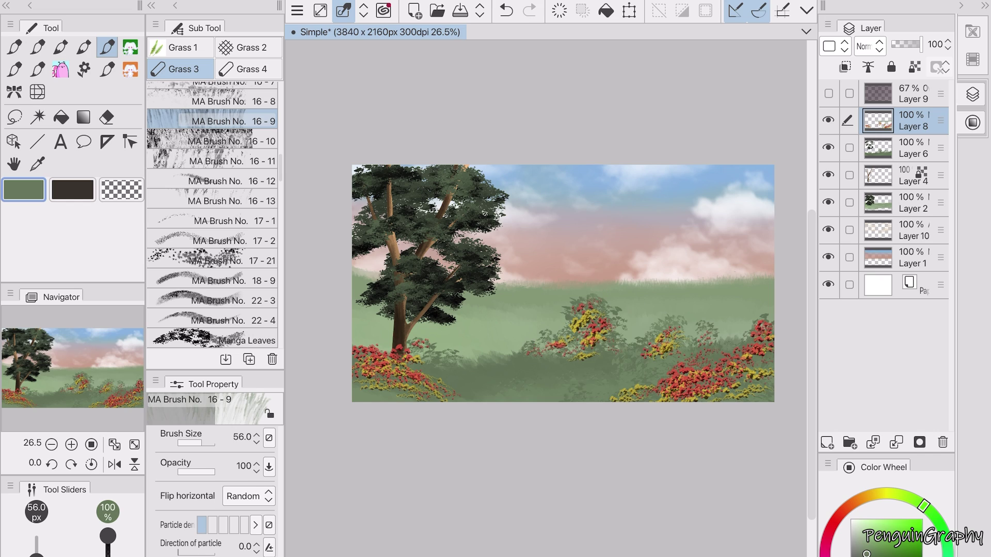
left_click_drag(727, 297, 700, 287)
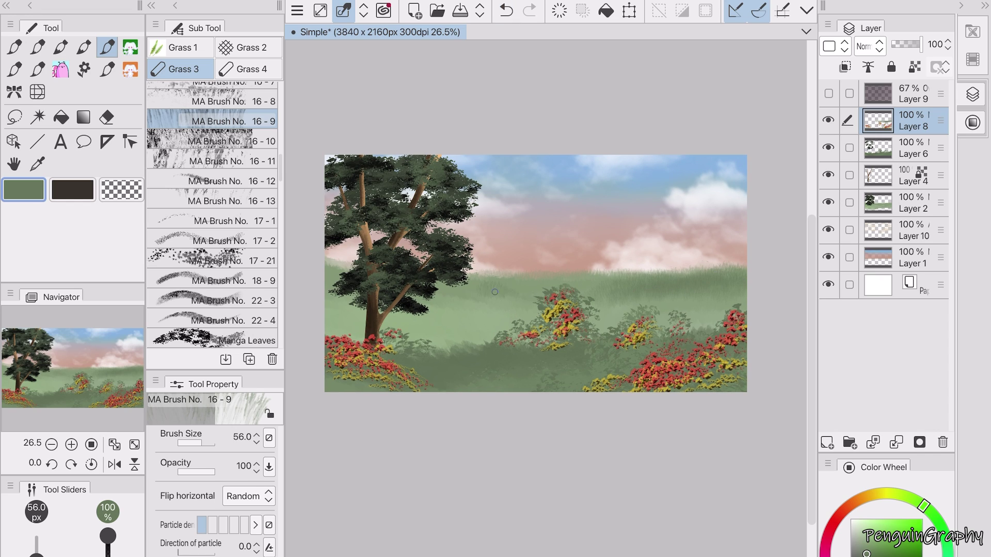
scroll(431, 339, "up", 3)
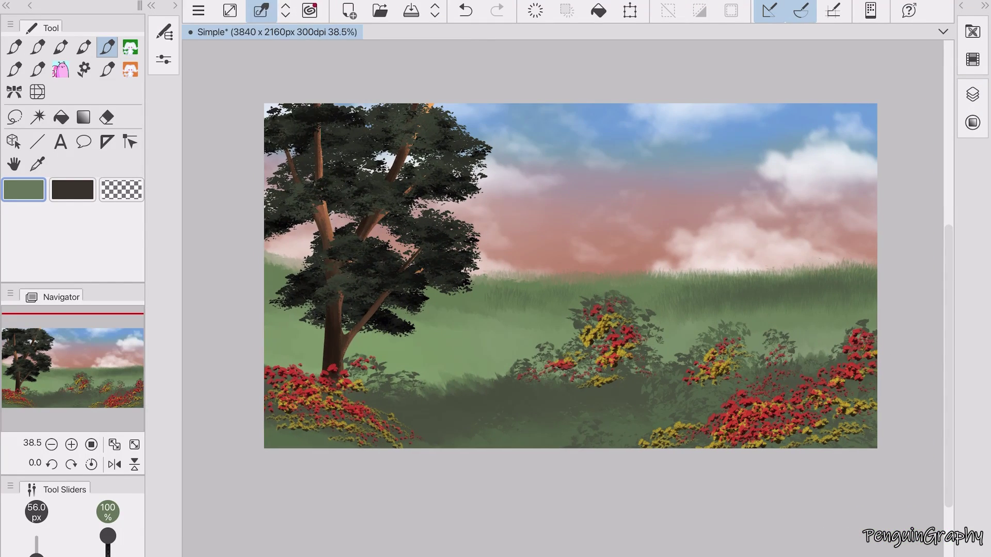
left_click(298, 11)
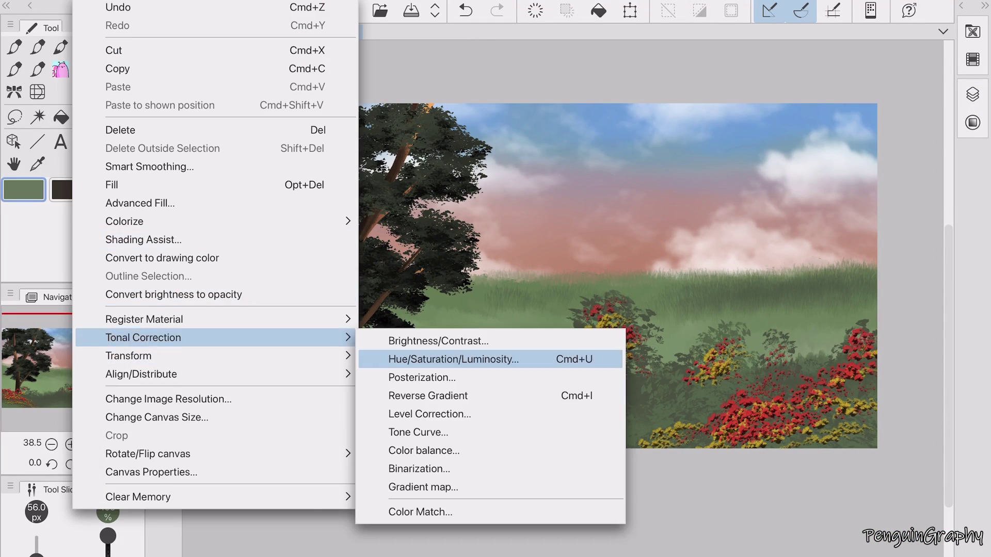
left_click(449, 359)
left_click(672, 519)
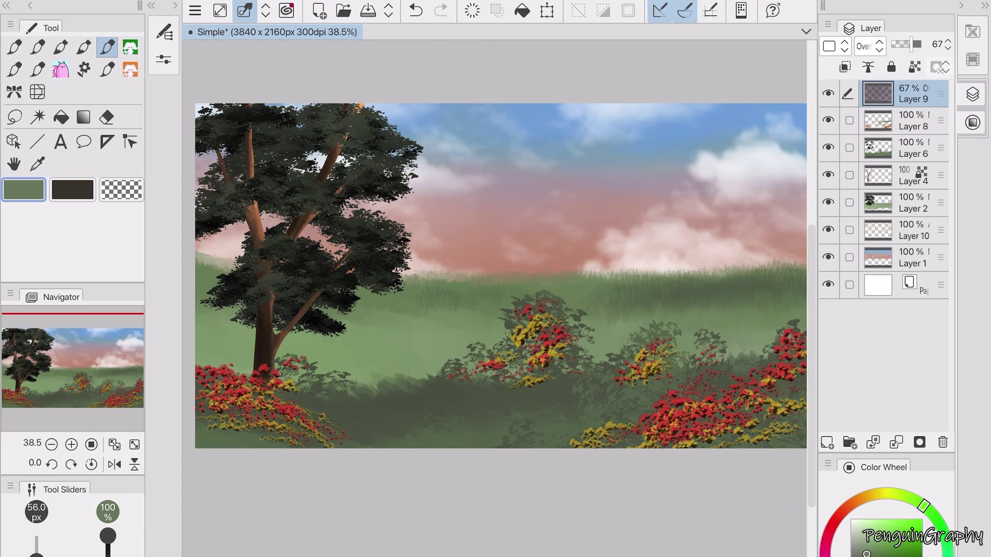
Shift the hue of the overlay tint layer, Layer 9, to 96 with Hue/Saturation/Luminosity.
left_click(148, 10)
left_click(449, 409)
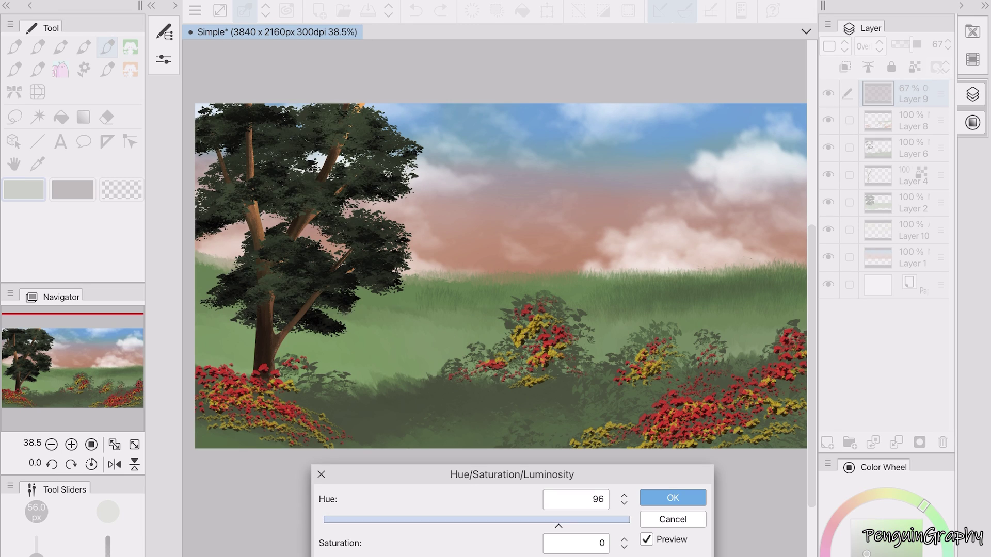
key("Return")
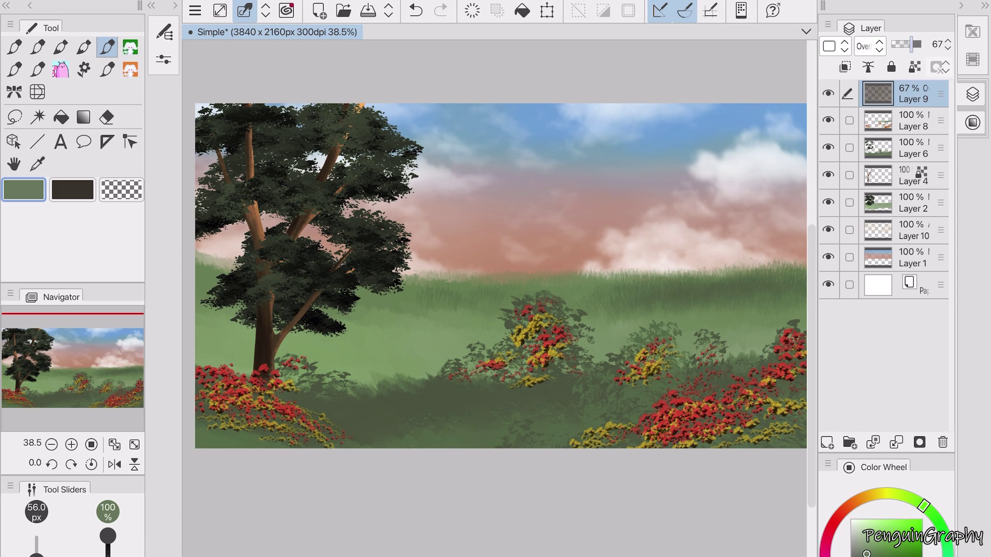
Raise the overlay layer's opacity to 75% and shift its hue to -43.
left_click(916, 44)
left_click(194, 11)
mouse_move(356, 336)
left_click(465, 356)
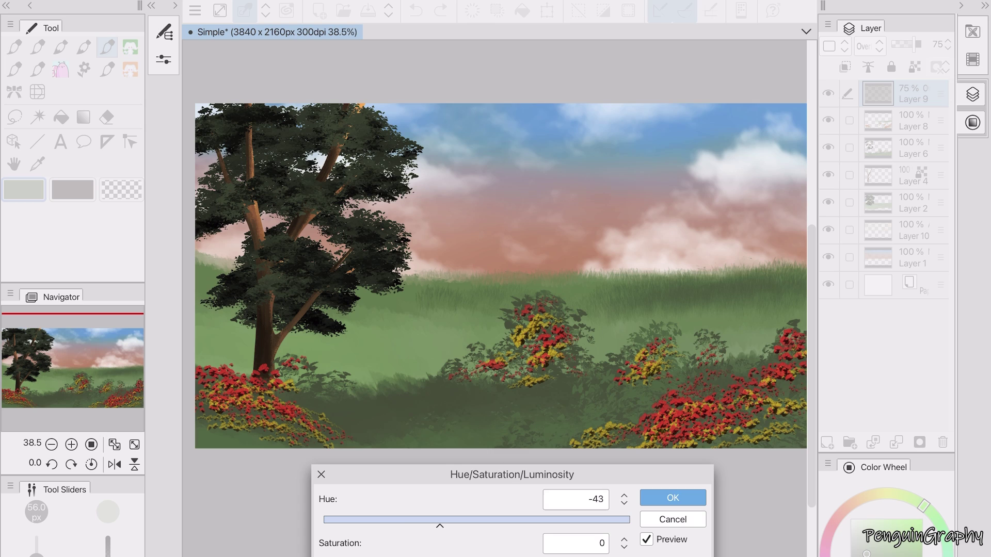
key("Return")
Warm the overlay layer with Color Balance, shifting its tint toward yellow, red and magenta.
left_click(195, 10)
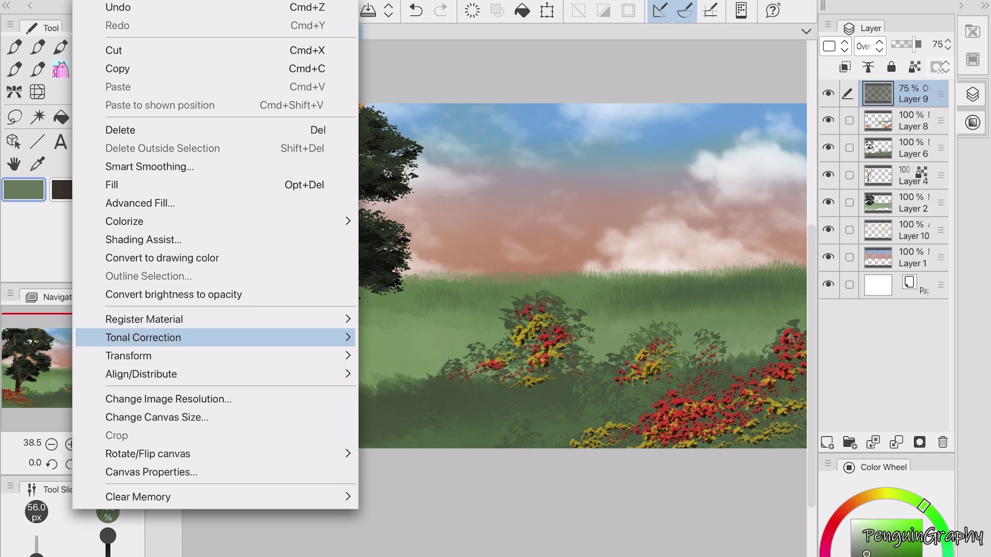
left_click(413, 382)
left_click_drag(630, 523, 557, 523)
mouse_move(630, 494)
left_mouse_down()
mouse_move(591, 493)
mouse_move(629, 494)
left_mouse_up()
left_click(630, 466)
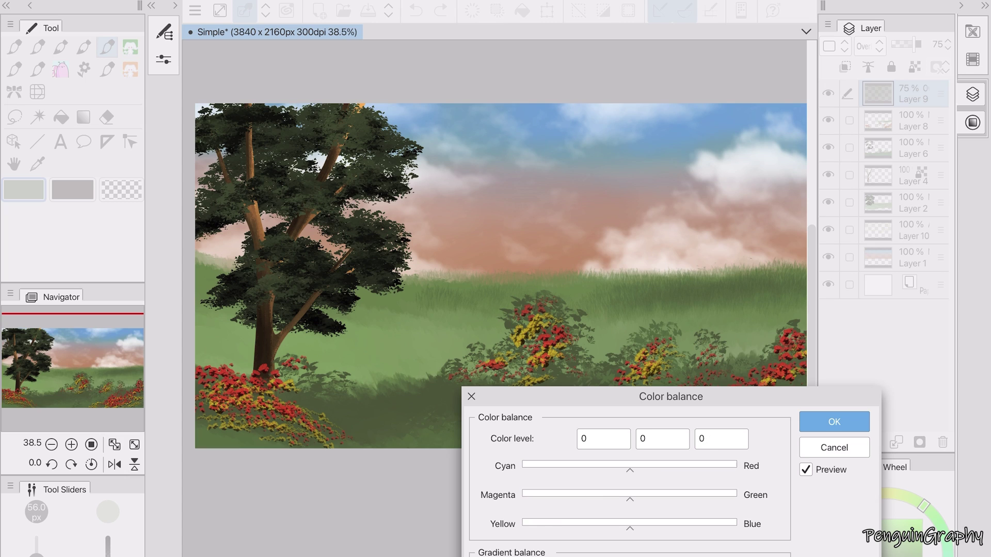
left_click_drag(557, 522, 629, 494)
left_click_drag(567, 522, 596, 522)
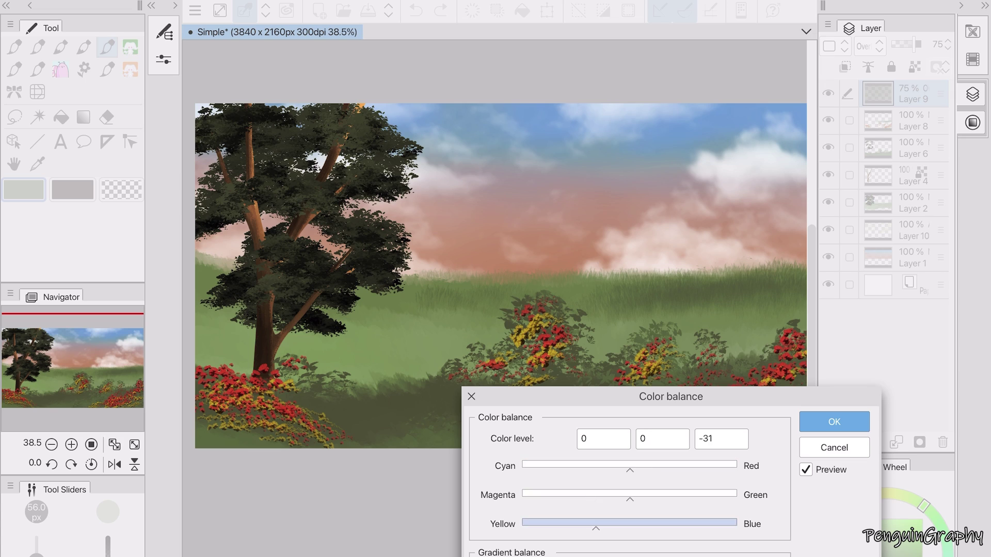
left_click_drag(640, 469, 620, 494)
key("Return")
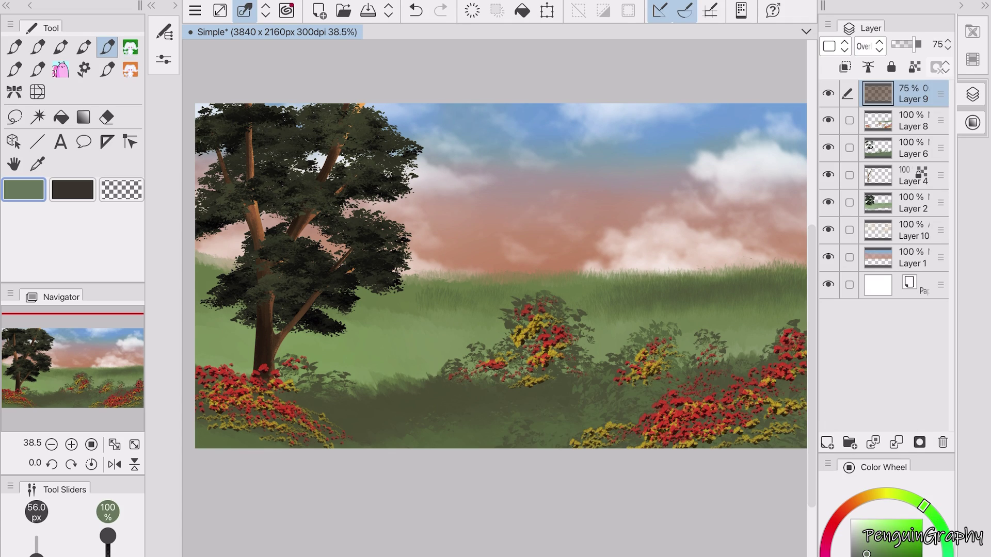
Reduce the saturation of the flower layer, Layer 8, for more muted red and yellow blossoms.
left_click(913, 121)
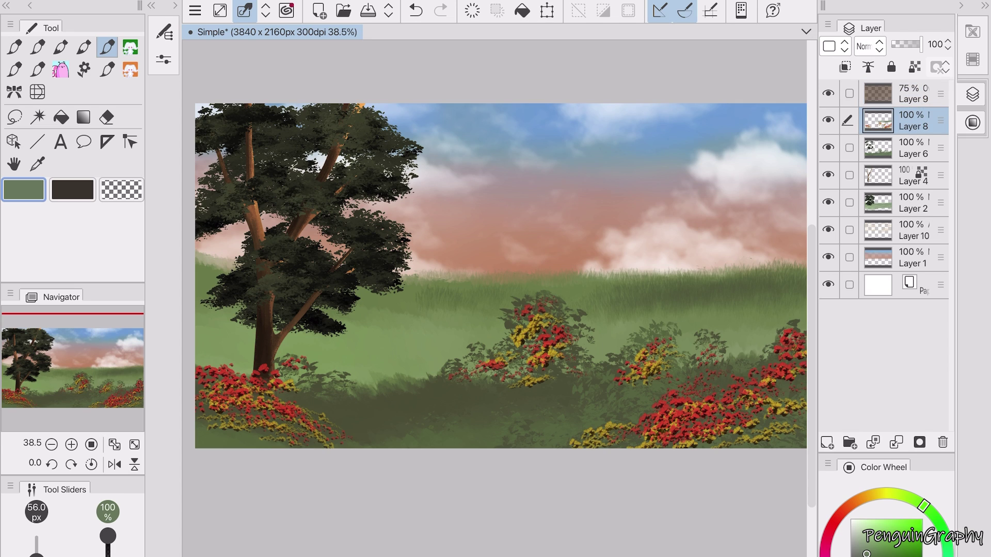
left_click(194, 10)
left_click(199, 336)
left_click(453, 356)
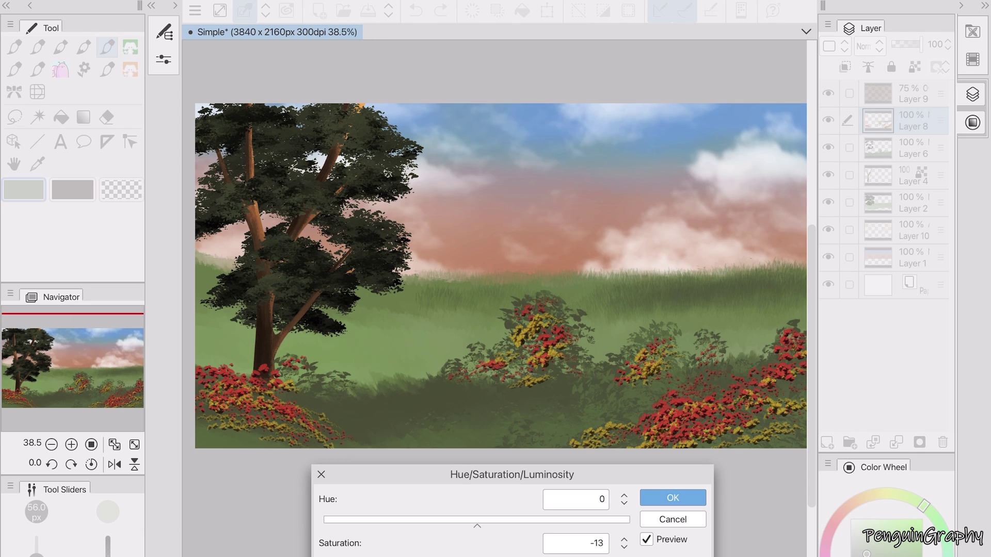
key("Return")
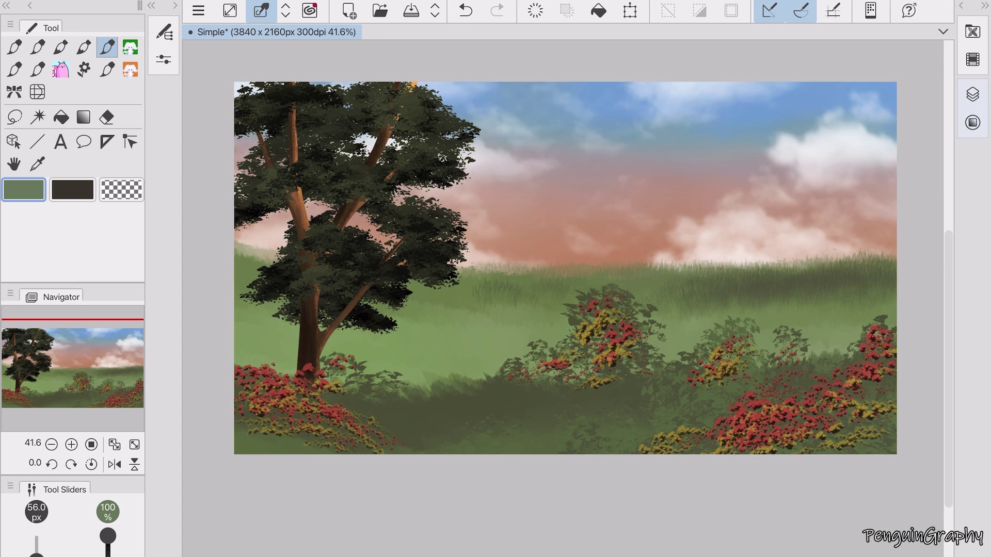
Shift the hue of the sky layer, Layer 1, to 16.
left_click(972, 95)
left_click(195, 11)
left_click(199, 336)
left_click(453, 356)
type("16")
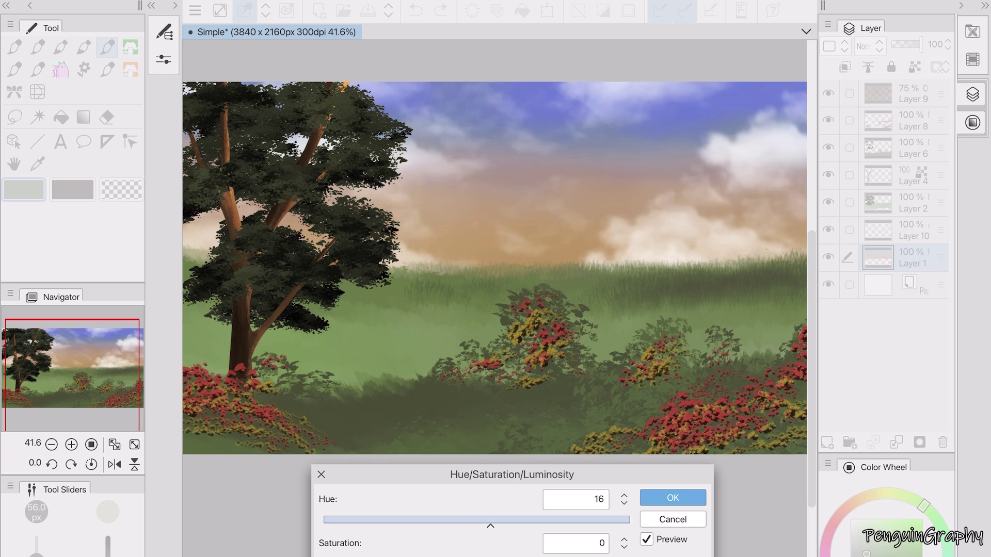